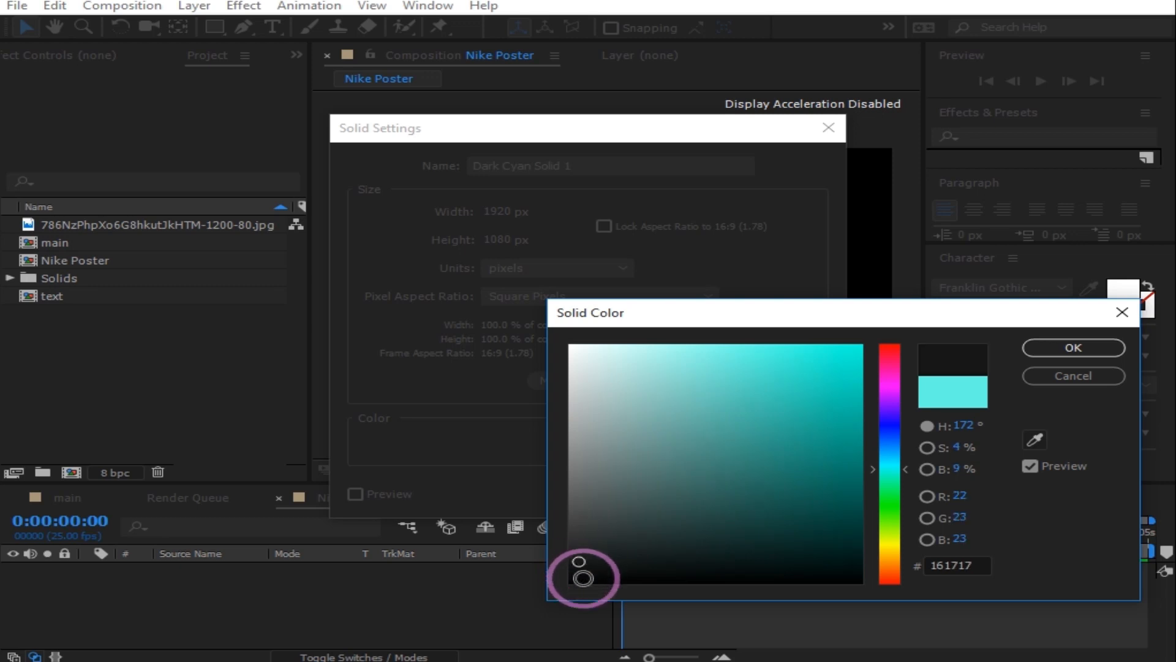
Step: Create a full-frame 161717 near-black solid and rename it 'background'
click(1072, 348)
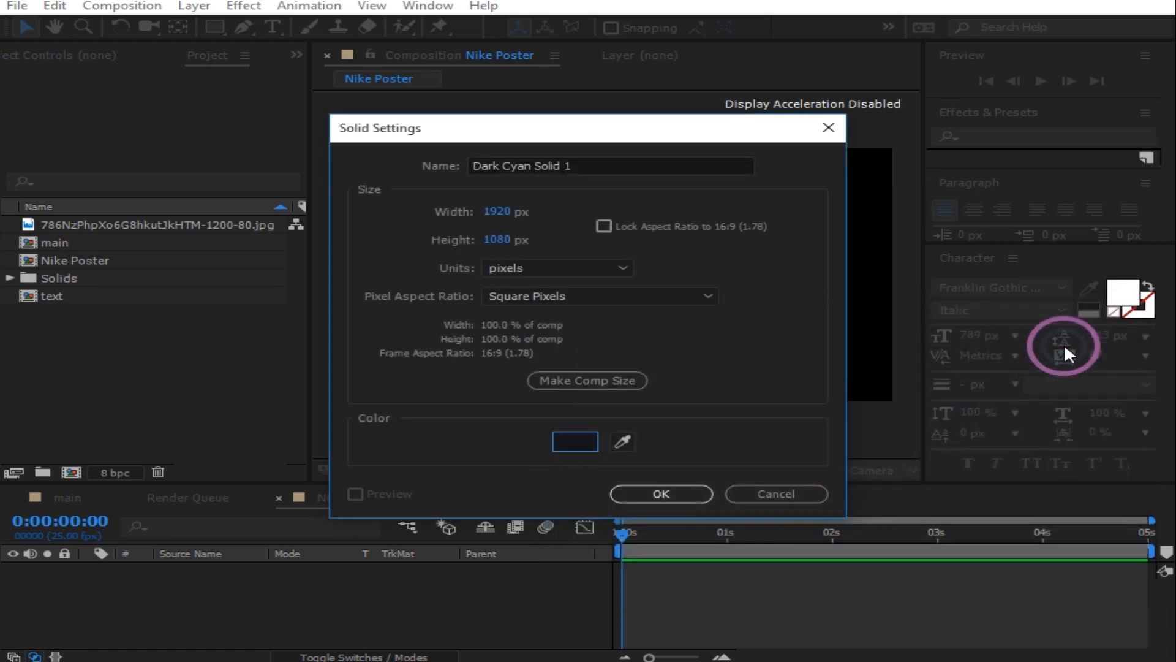
click(658, 495)
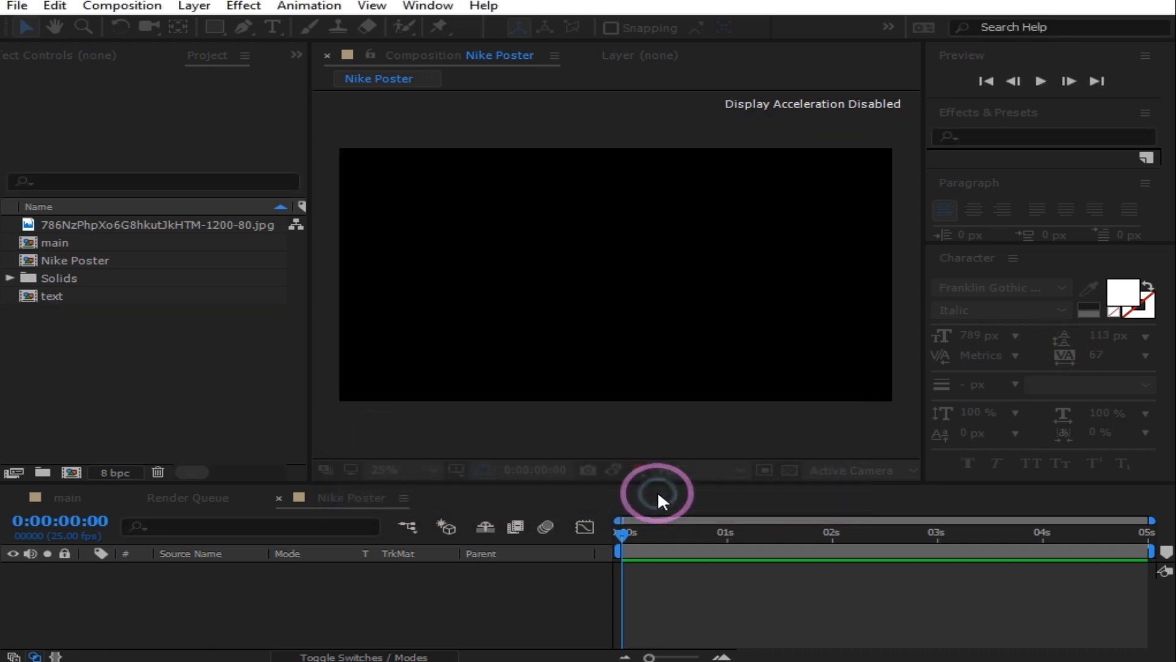
right_click(212, 570)
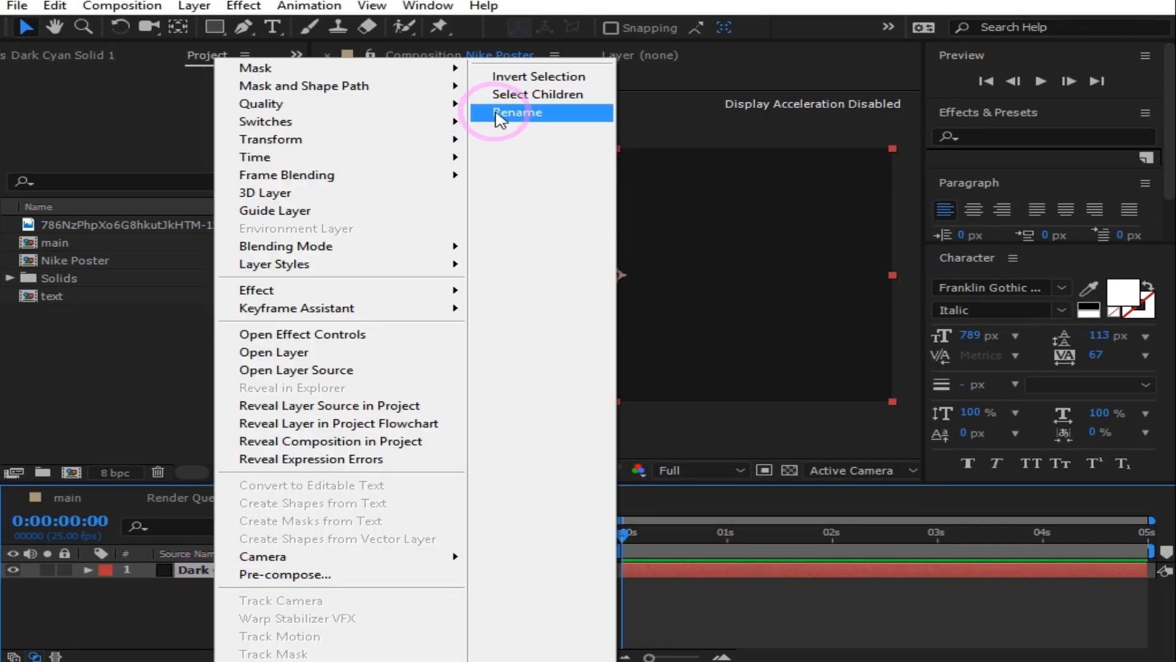
click(497, 111)
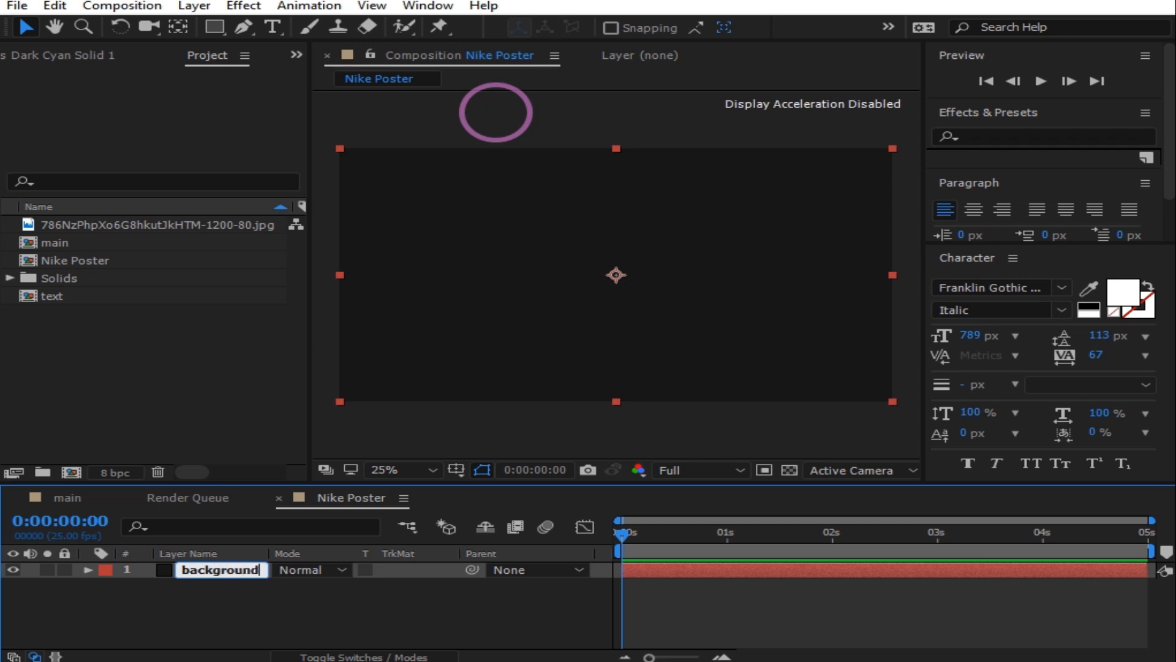
text(background)
click(234, 595)
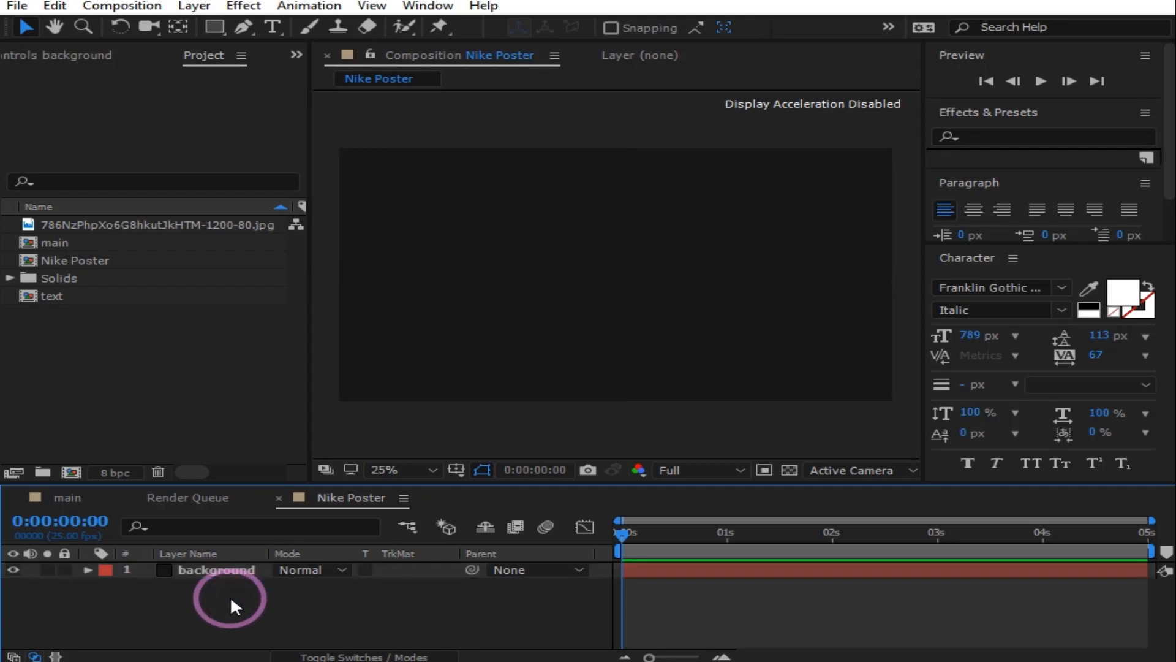
Step: Add a NIKE text layer and drag it to the centre of the frame
right_click(230, 607)
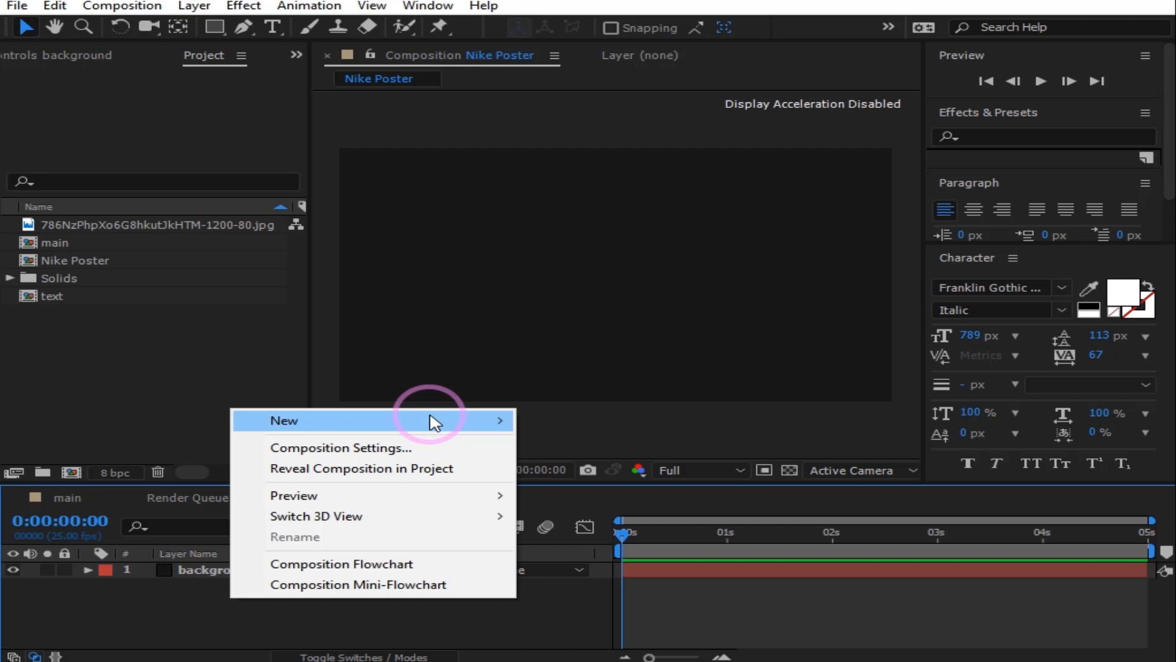
mouse_move(429, 420)
click(597, 453)
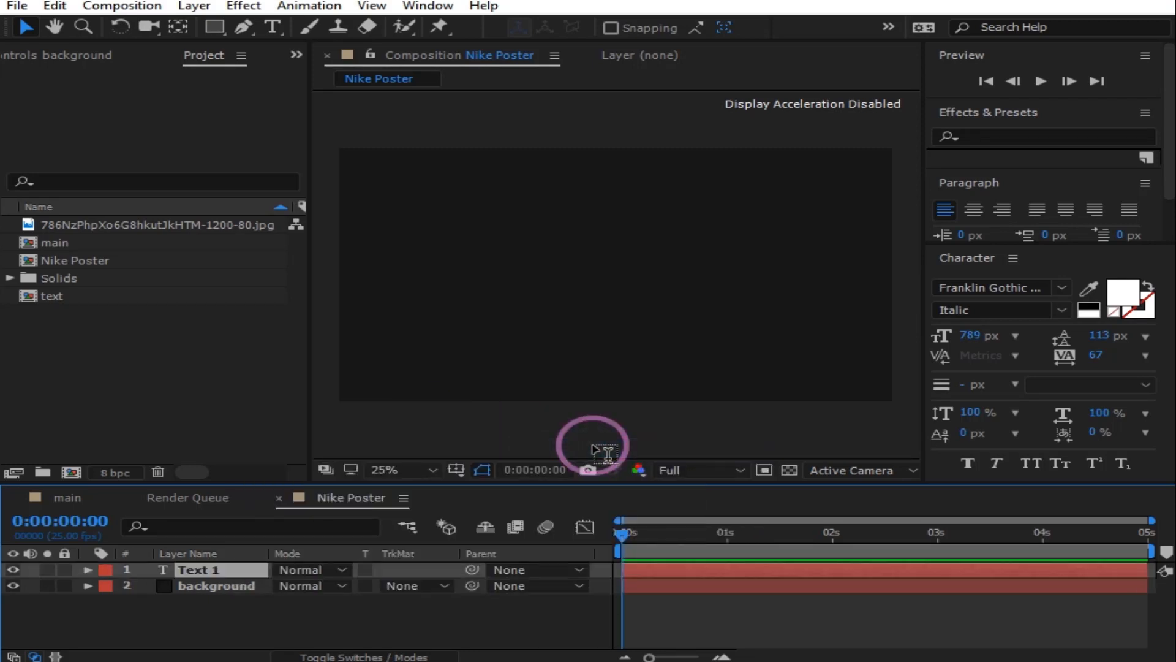
text(NI)
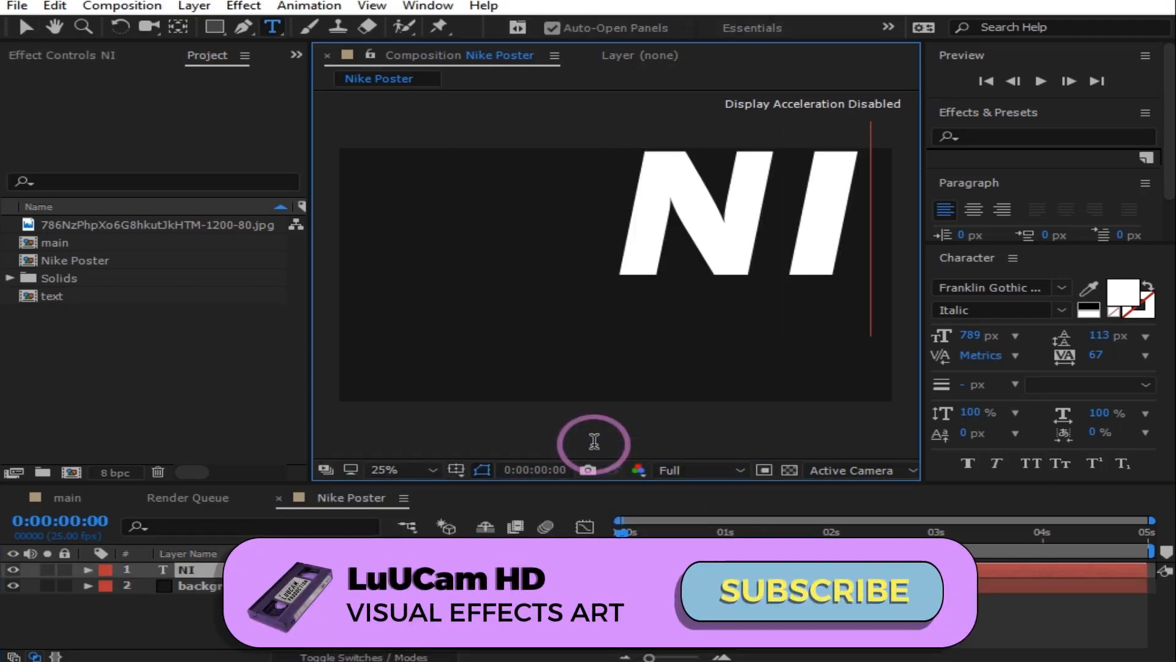
text(KE)
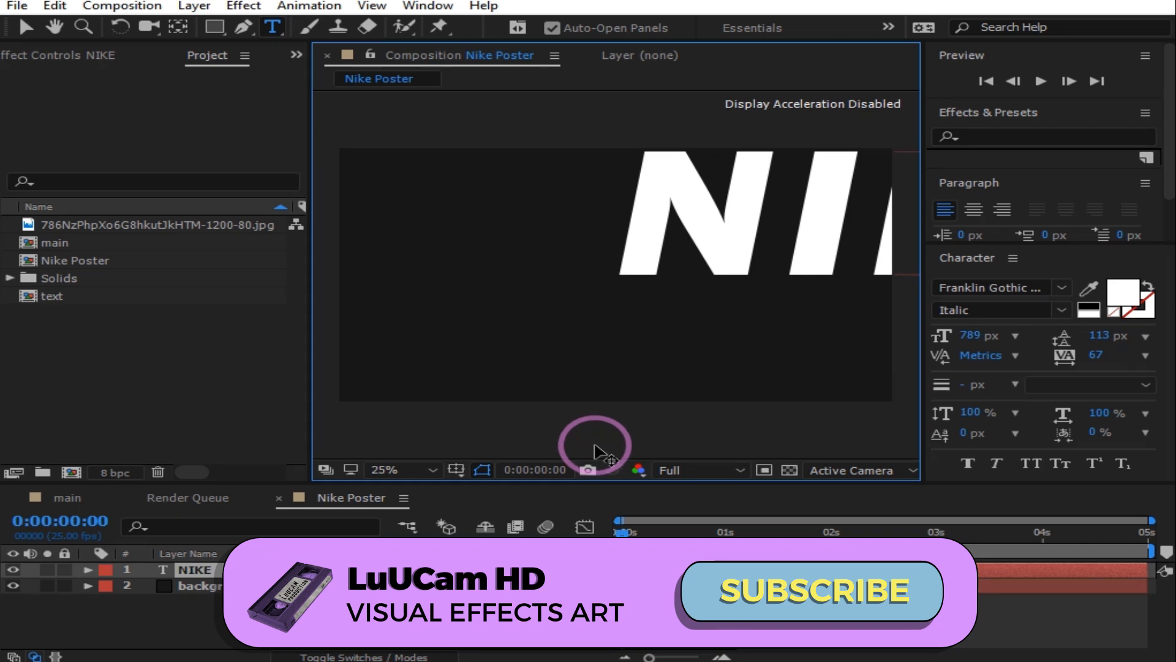
drag(625, 450, 357, 498)
Step: Search Effects & Presets for 'TRAN' to find the Transform effect
click(969, 335)
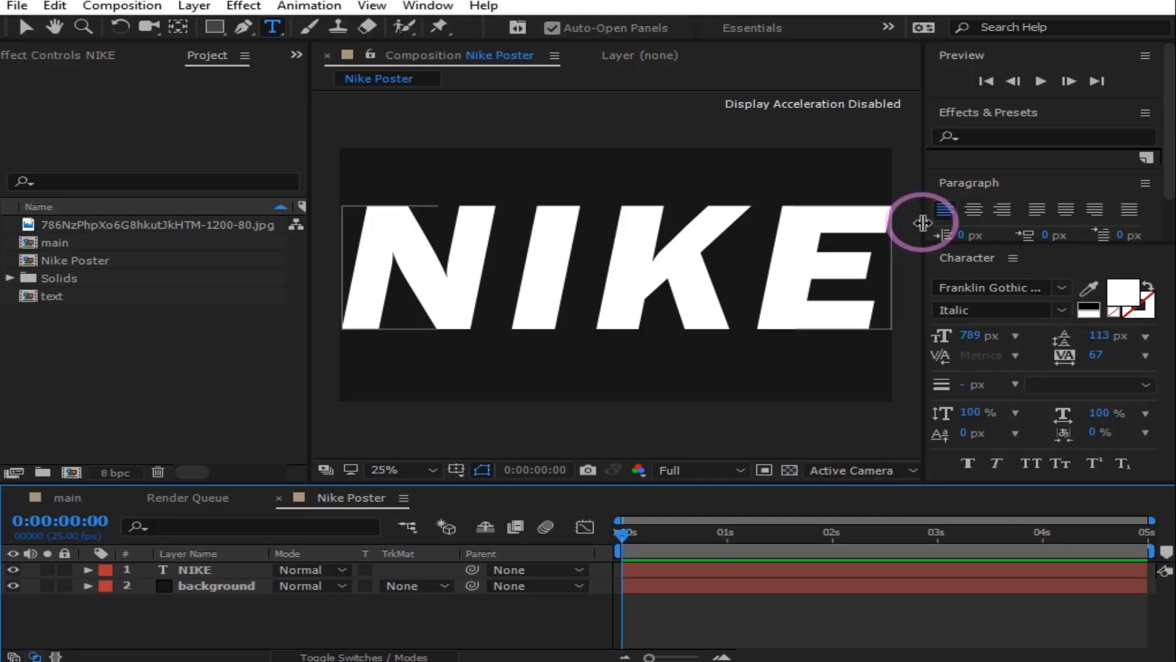
click(1024, 137)
text(TRANS)
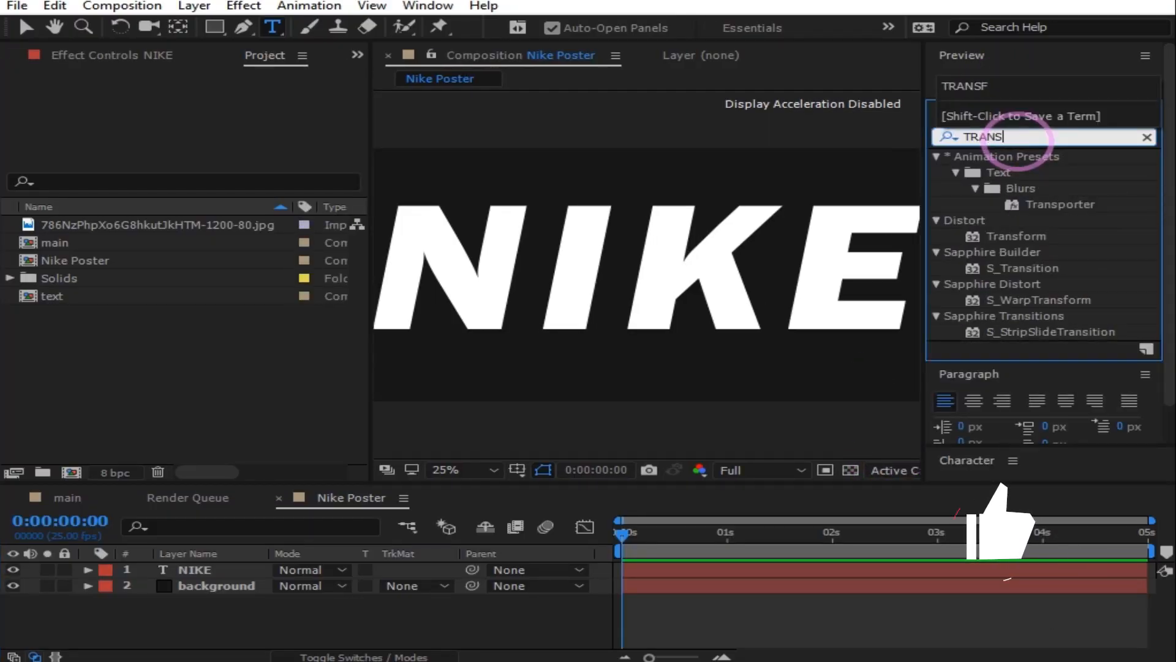
Step: Apply Transform to NIKE with Skew -12 and Anchor Point X pushed to 2908, off-frame
drag(1012, 243, 224, 567)
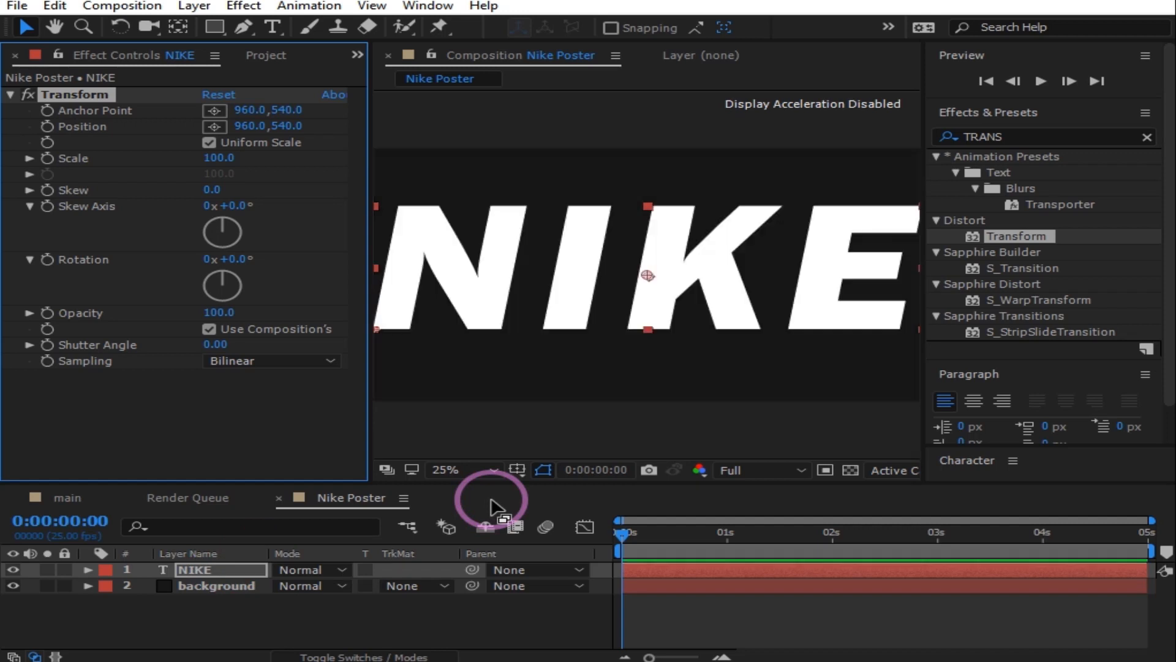
drag(370, 223, 174, 270)
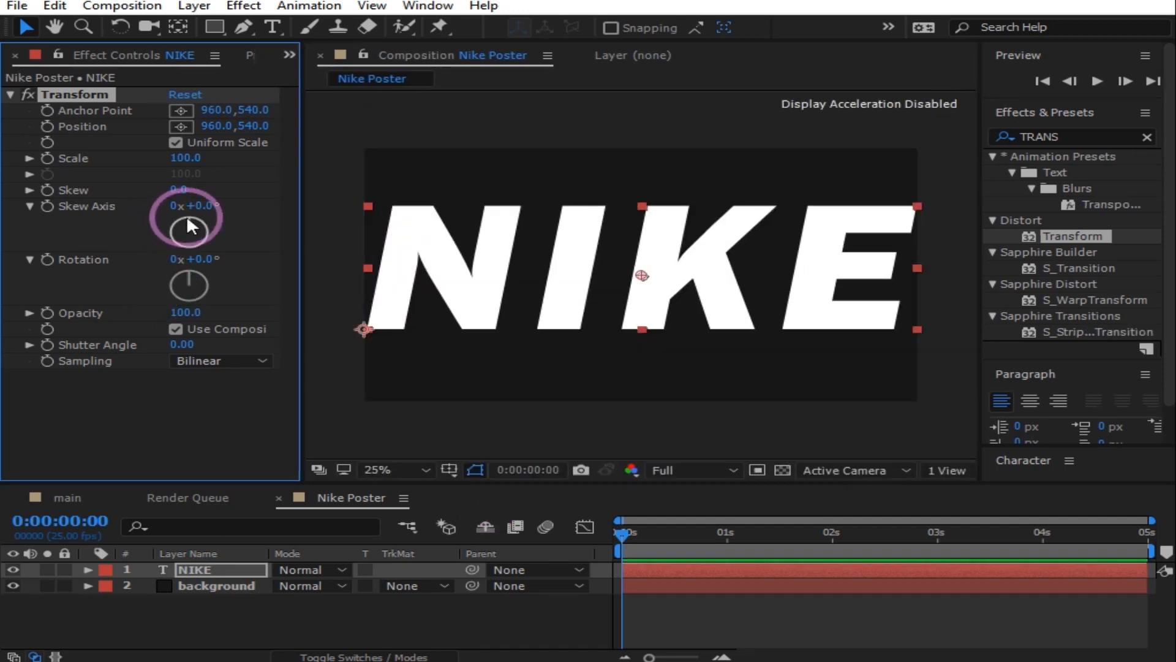
click(184, 187)
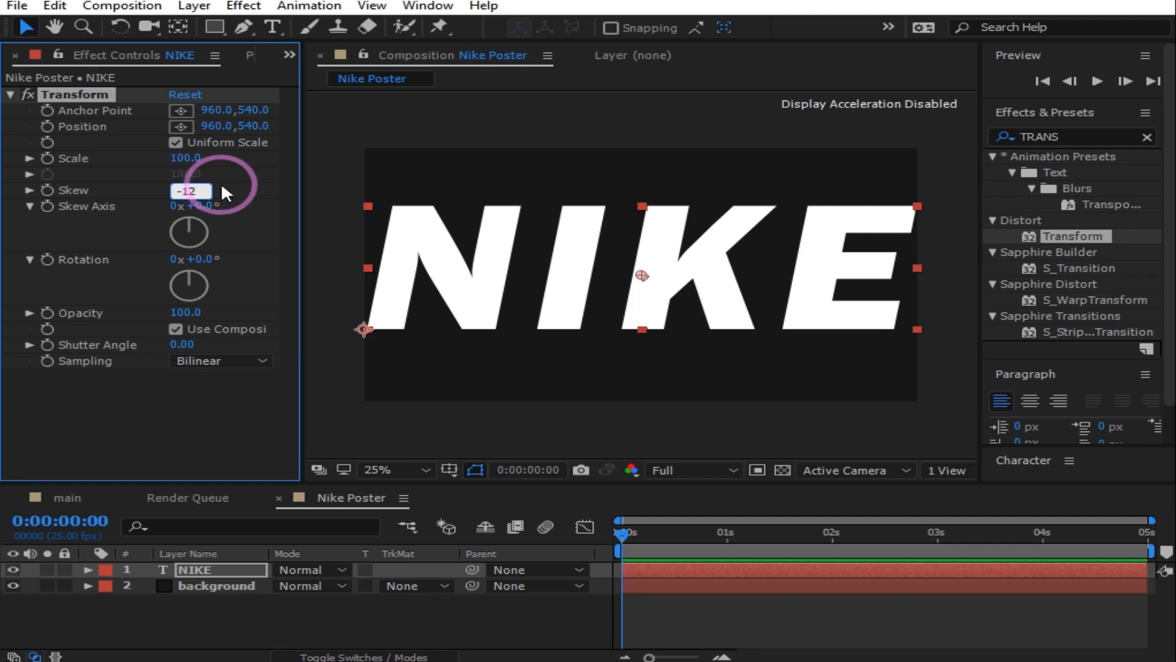
click(256, 215)
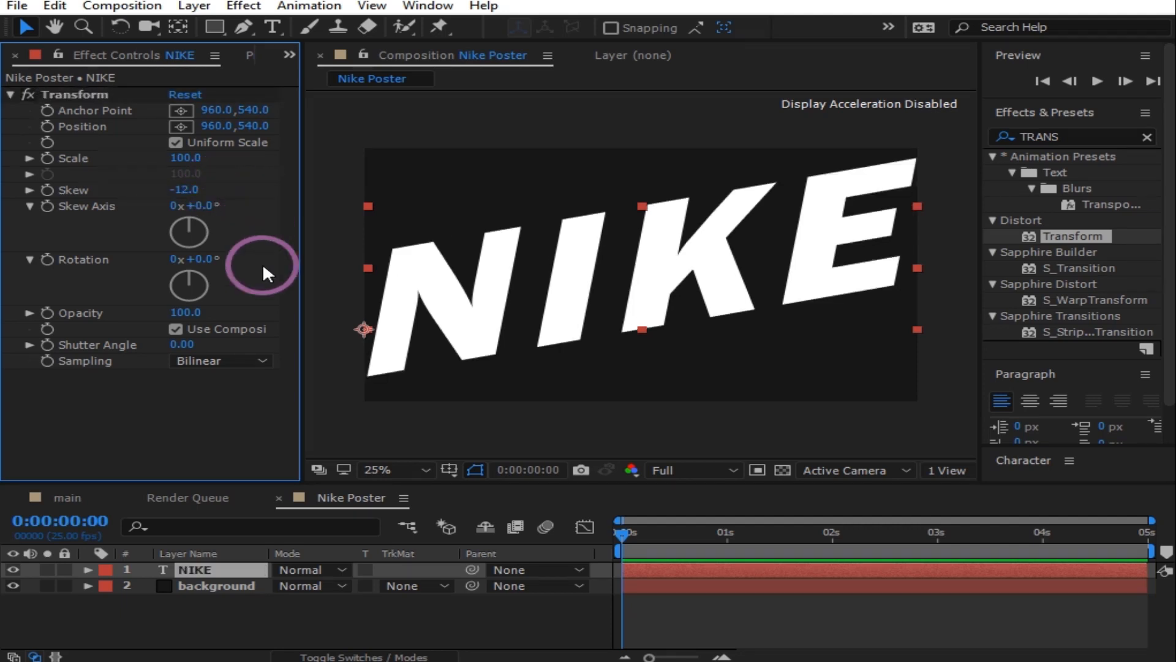
drag(227, 110, 412, 72)
Step: Set an Anchor Point keyframe at 0:00 and move the time indicator to about 1:07
click(48, 110)
click(616, 531)
drag(626, 531, 737, 535)
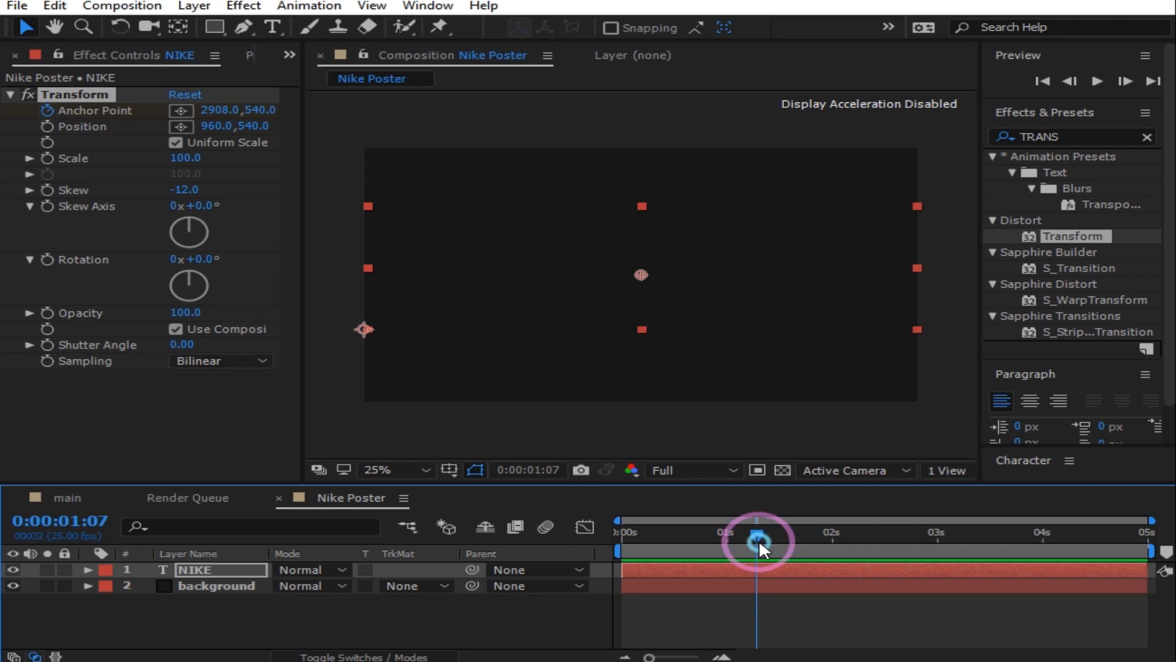
Step: Scrub Anchor Point X back to 963 so NIKE re-centres, then preview the slide-in
drag(204, 119, 3, 196)
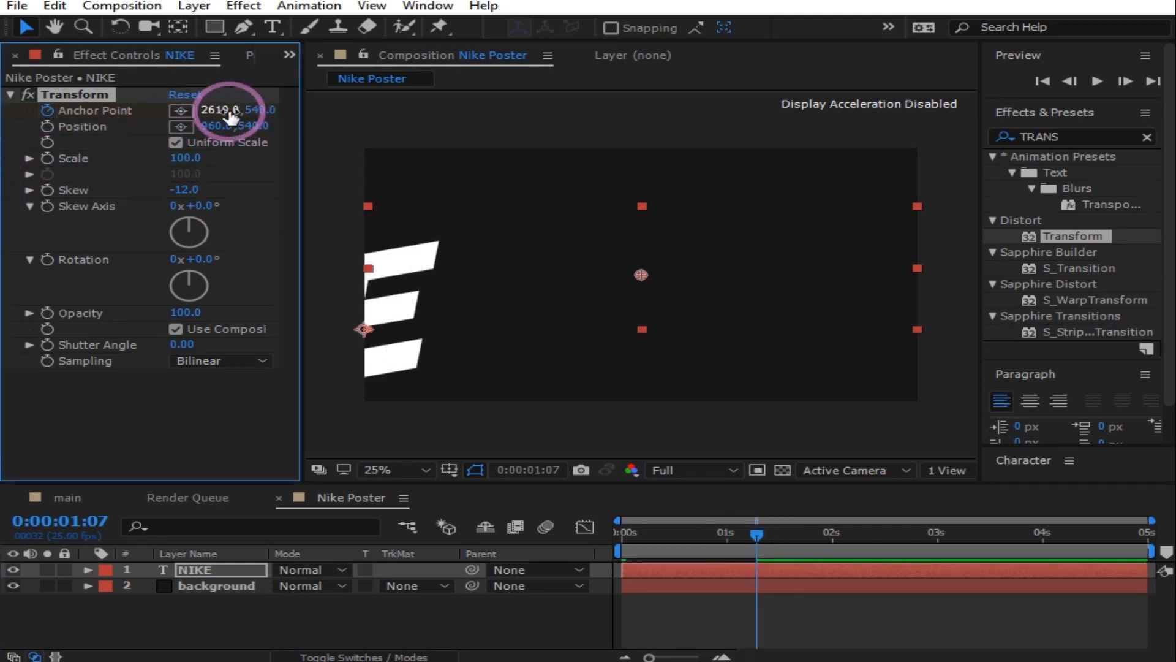
drag(215, 111, 19, 175)
click(228, 117)
drag(228, 116, 12, 153)
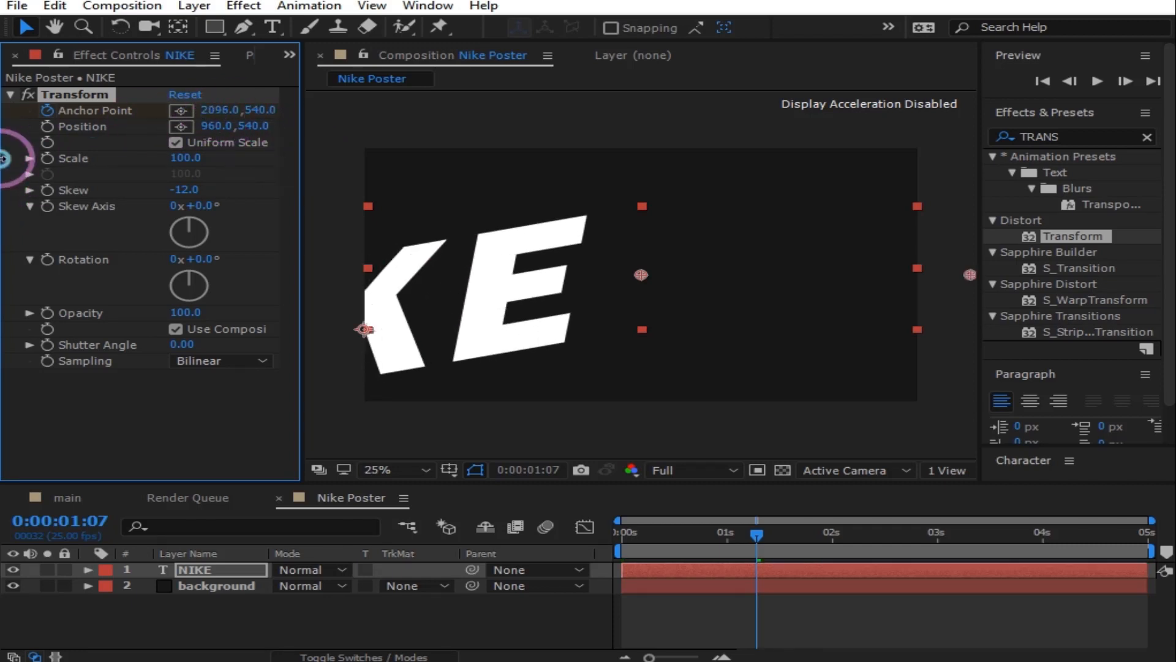
drag(251, 116, 3, 141)
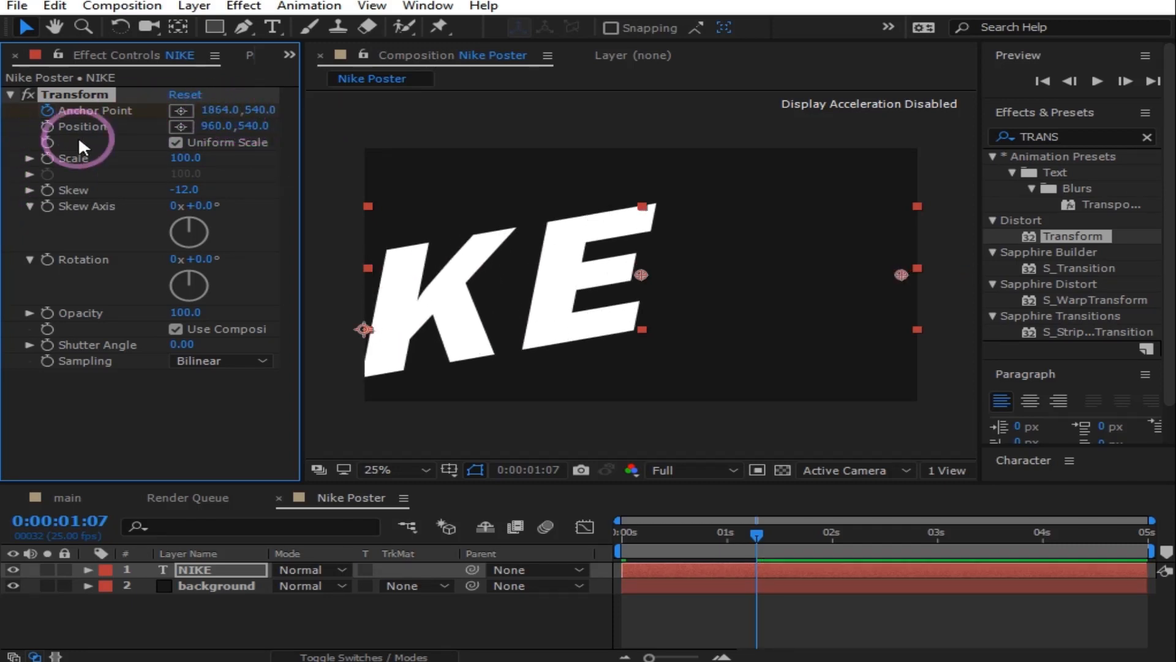
drag(226, 109, 3, 178)
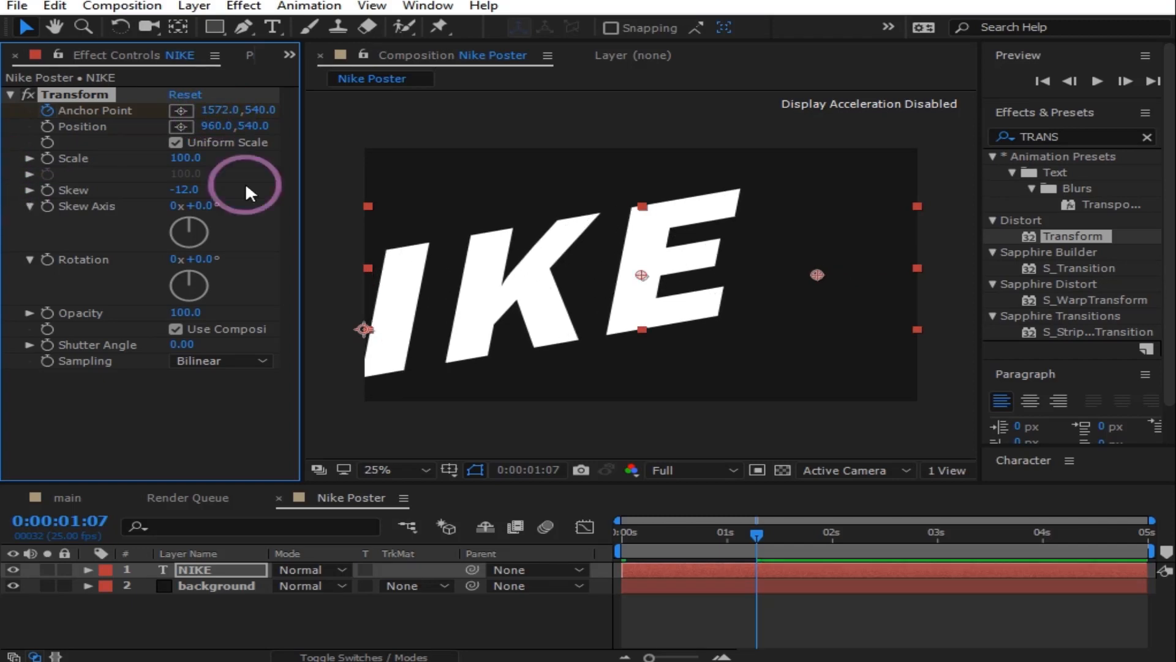
drag(204, 110, 3, 149)
drag(202, 110, 3, 161)
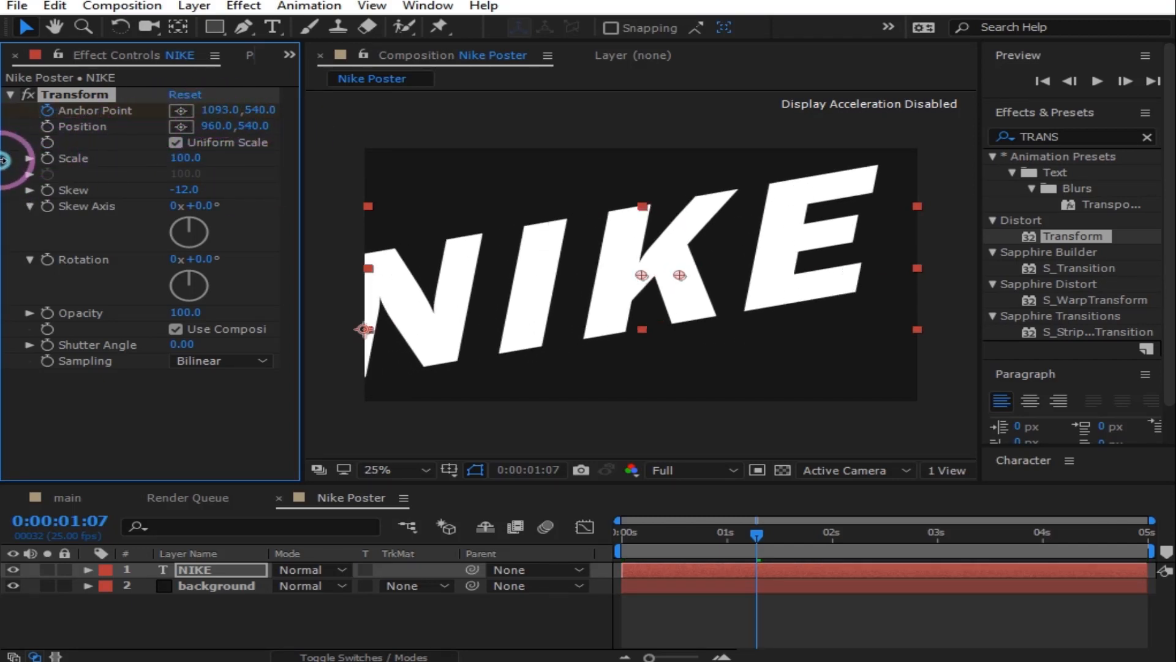
drag(218, 111, 108, 141)
click(375, 571)
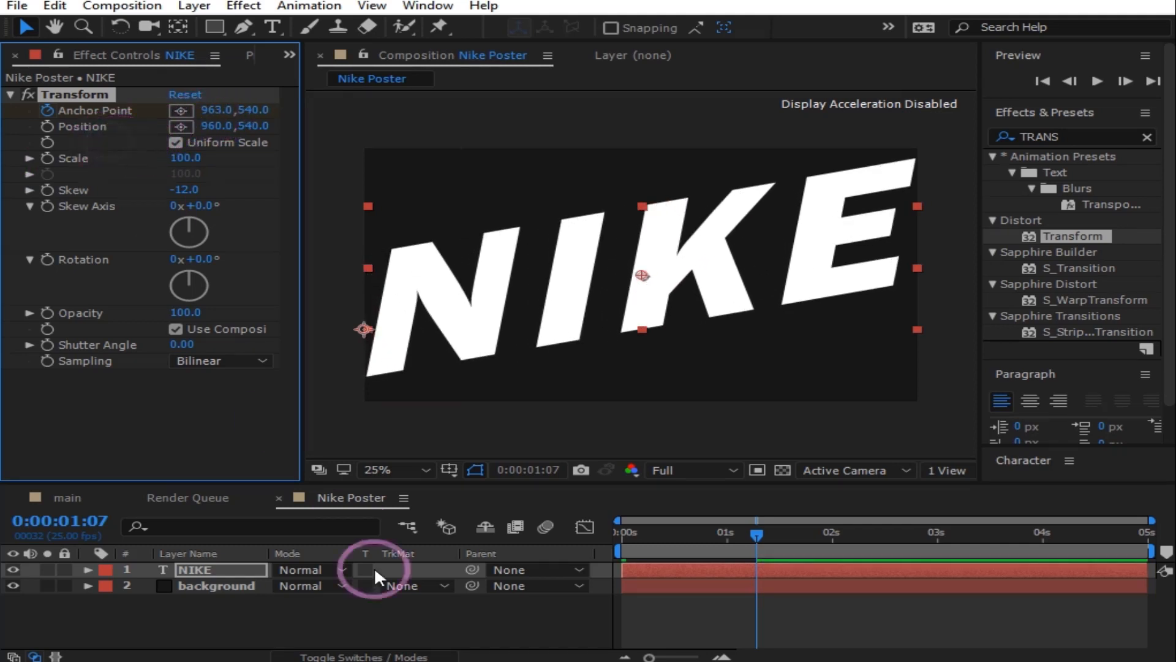
click(538, 600)
click(1108, 84)
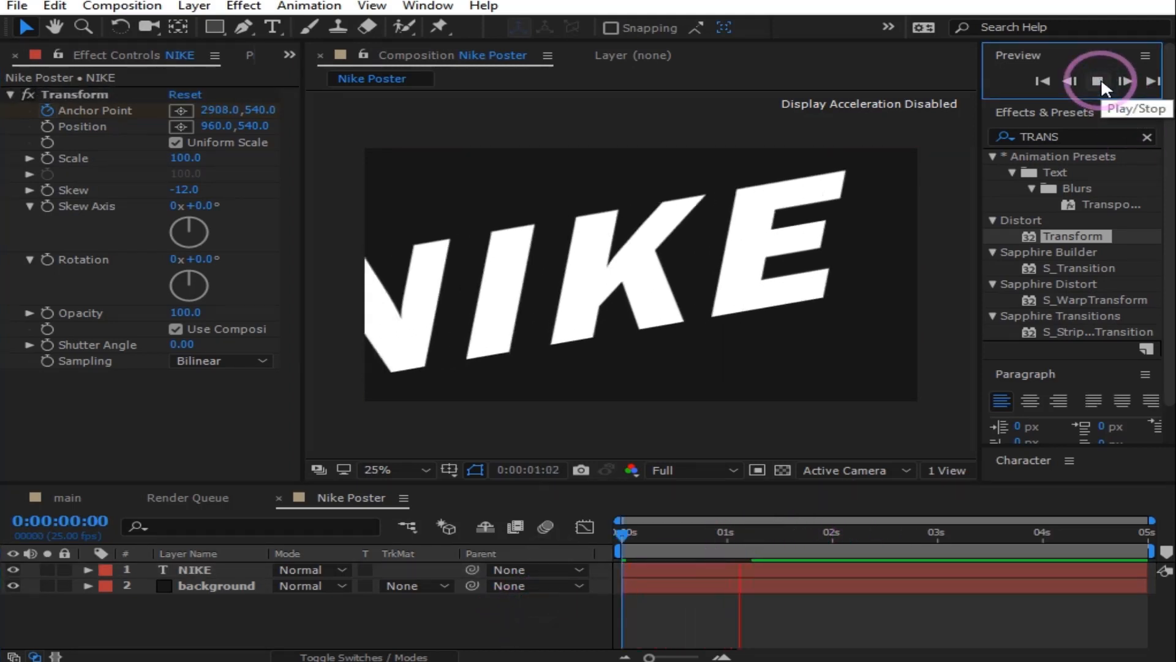
Step: Apply Easy Ease to NIKE's Anchor Point keyframes and replay the preview
click(1098, 81)
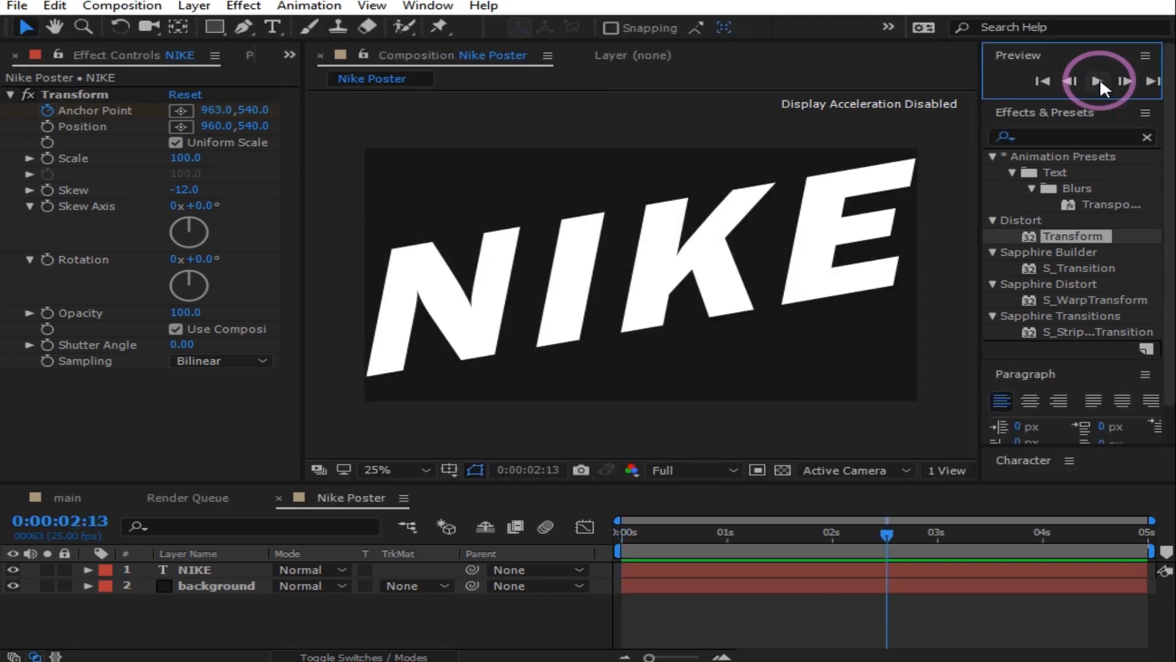
click(594, 563)
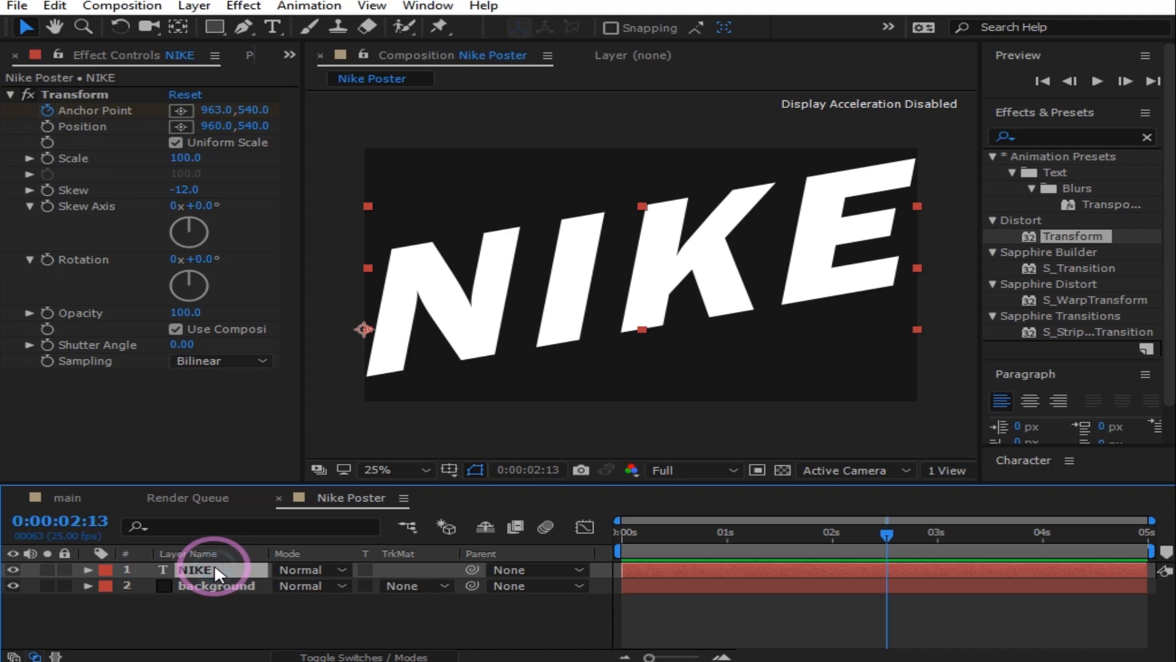
key(u)
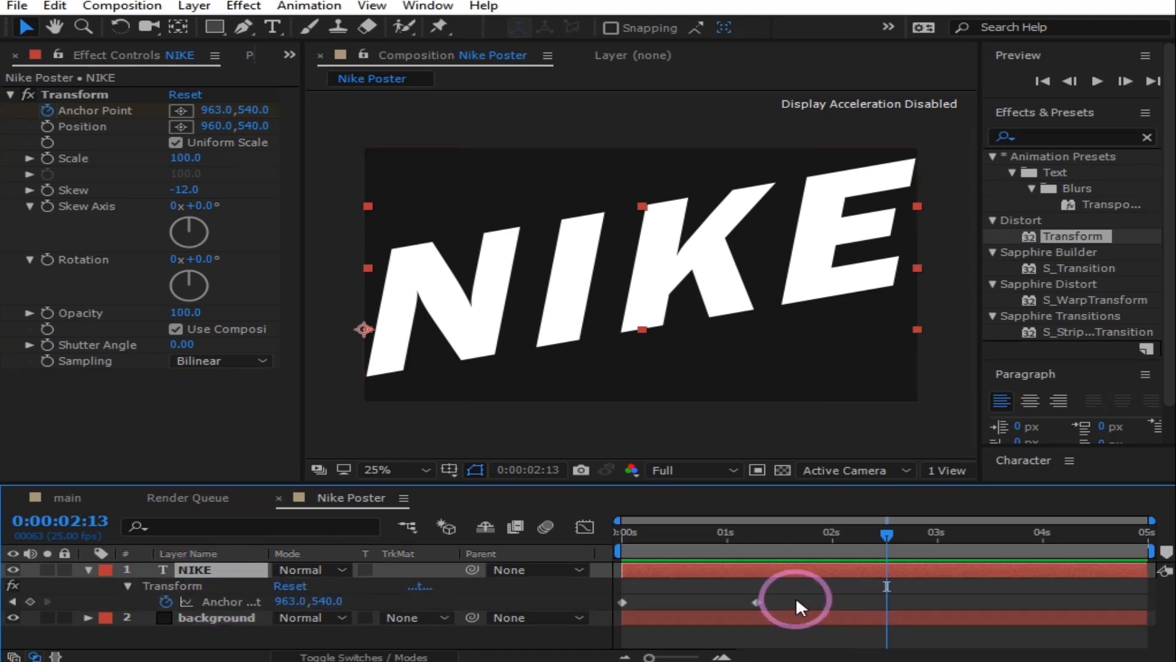
click(616, 600)
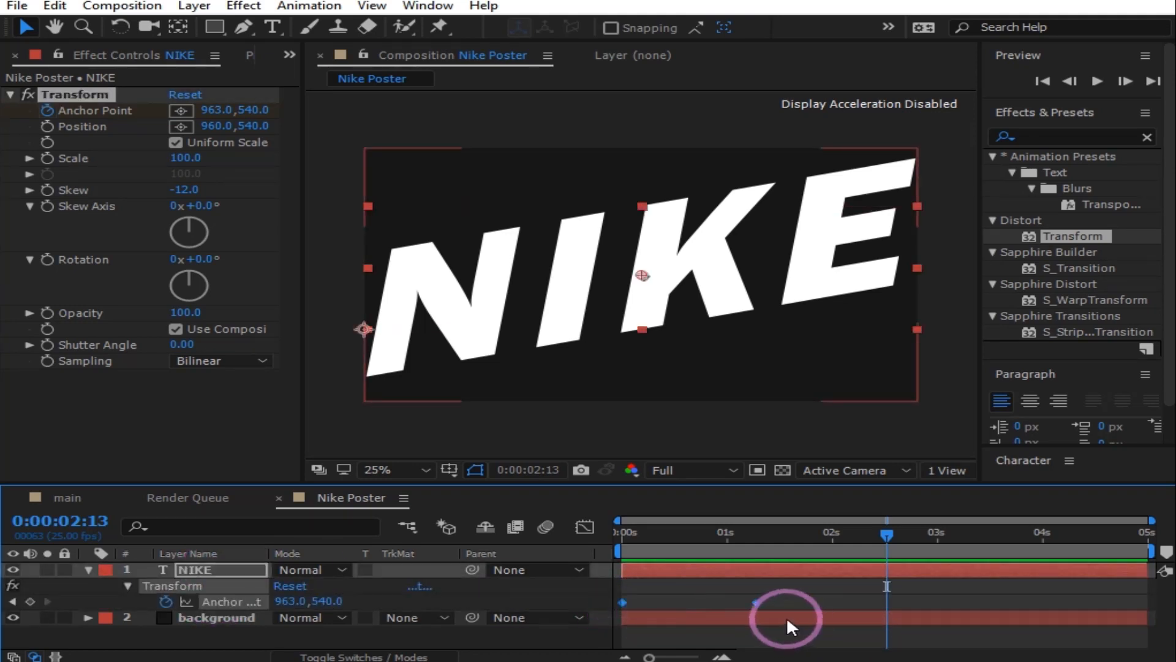
right_click(758, 599)
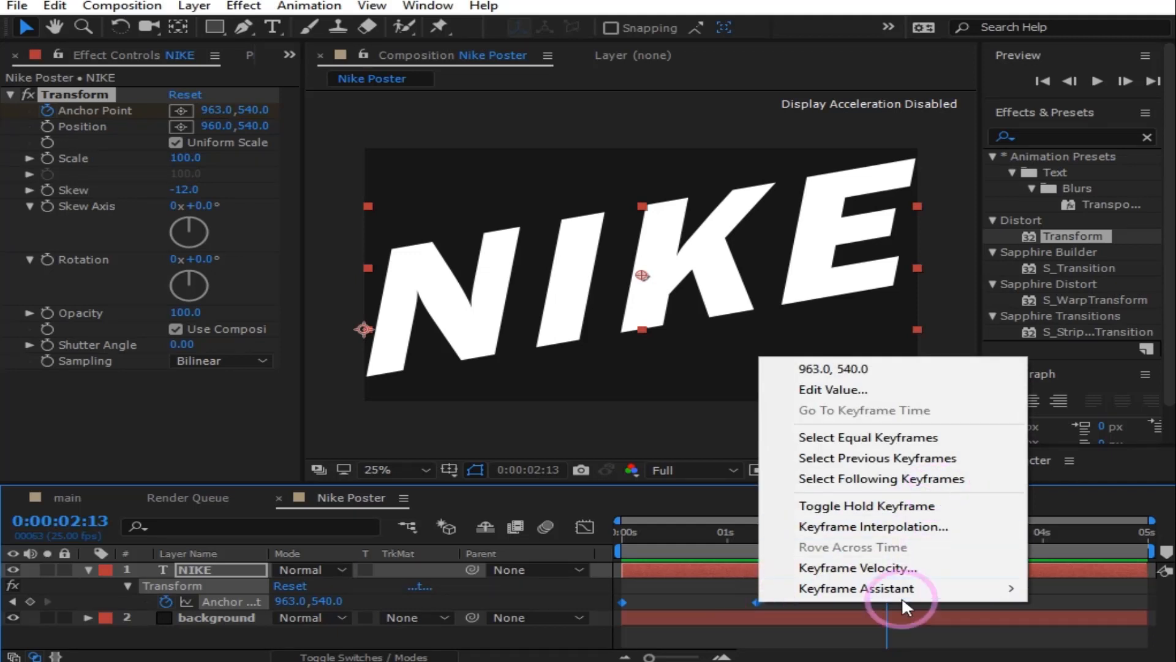
mouse_move(847, 593)
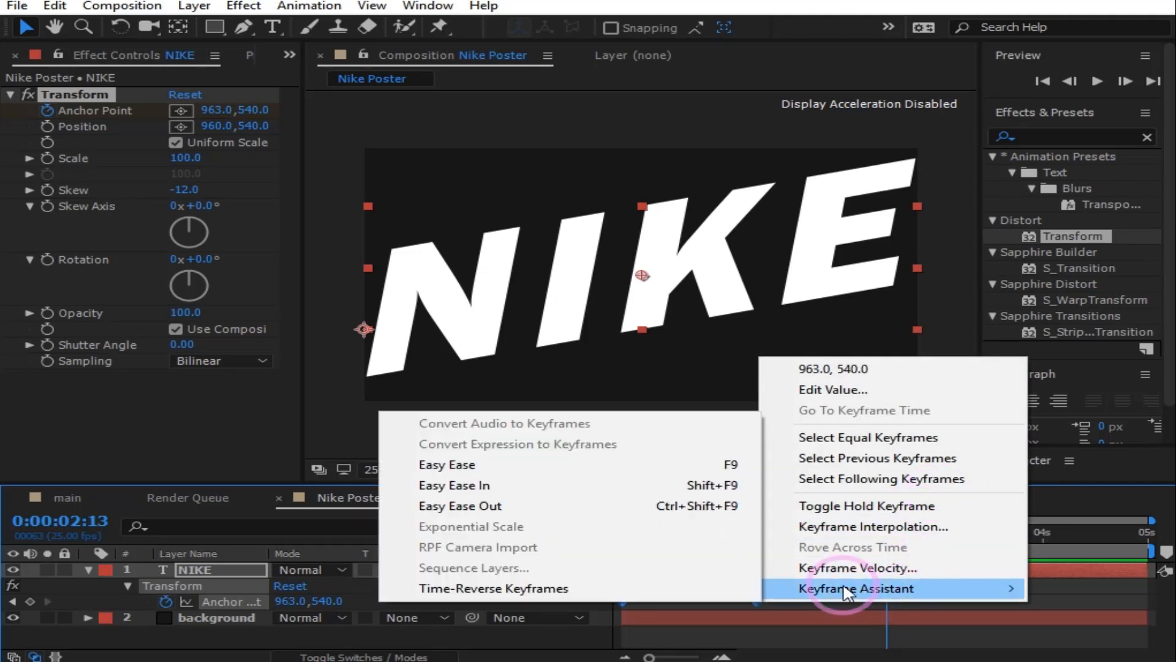
click(505, 466)
click(1047, 81)
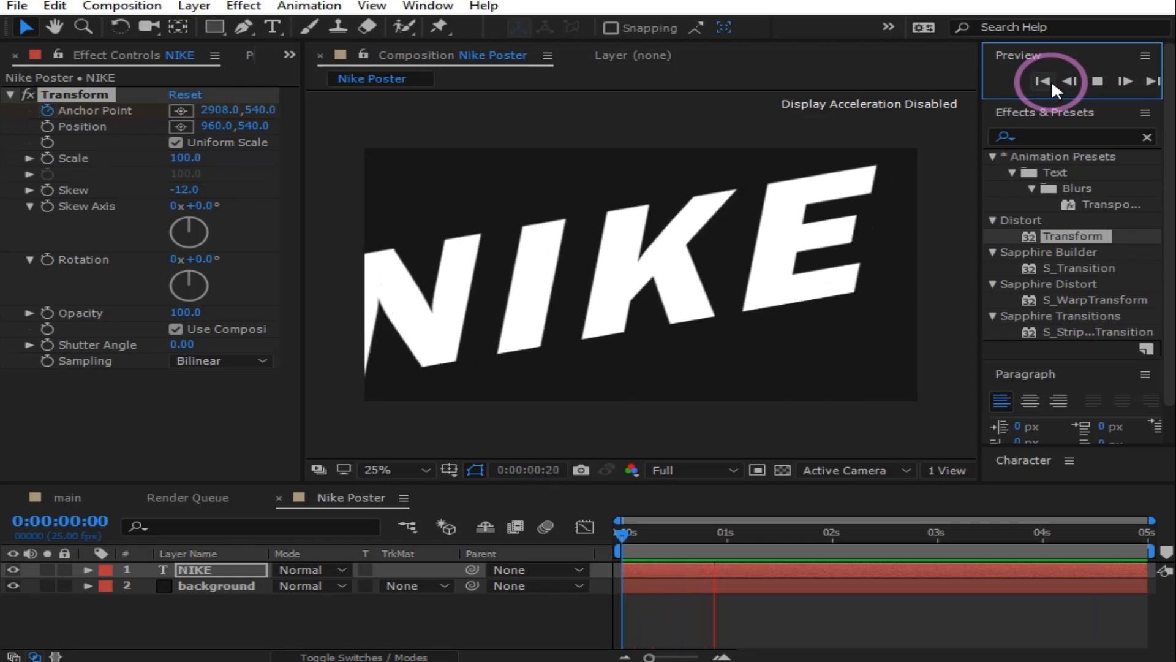
Step: Duplicate the NIKE layer twice, creating NIKE 2 and NIKE 3
click(54, 5)
click(140, 244)
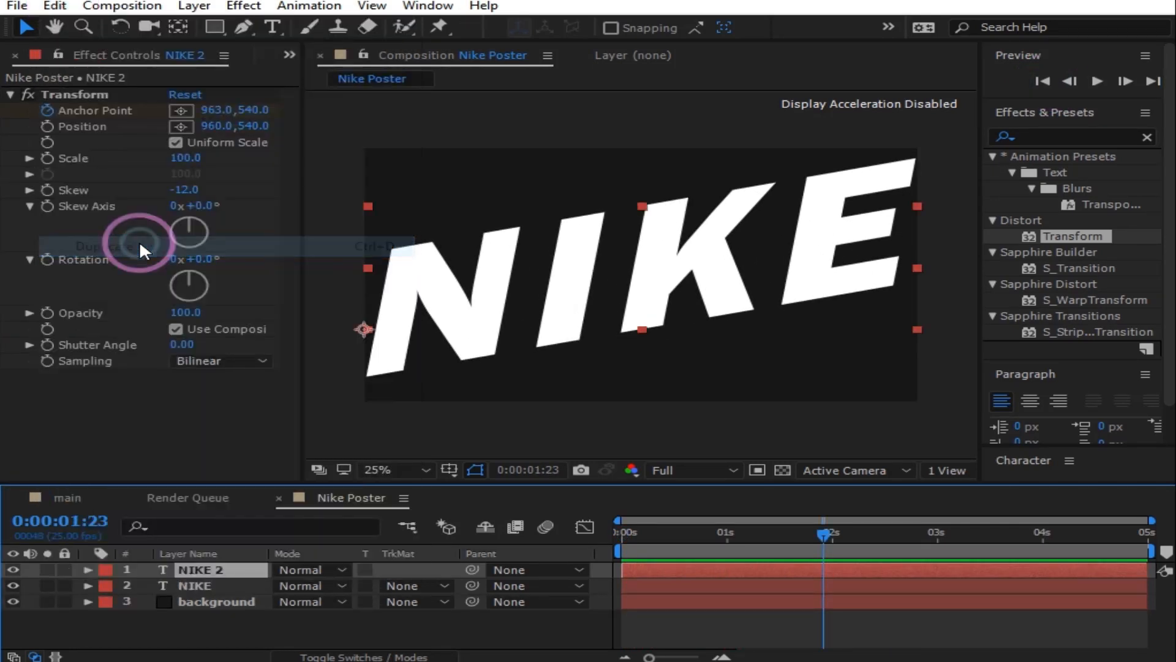
click(55, 6)
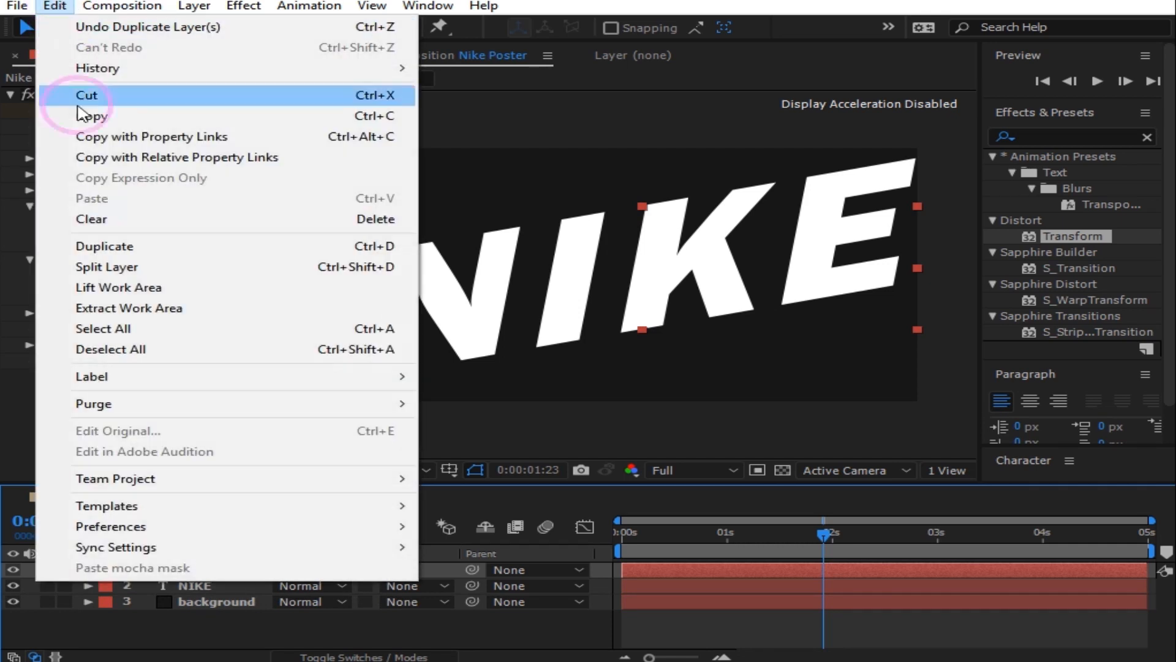
click(105, 246)
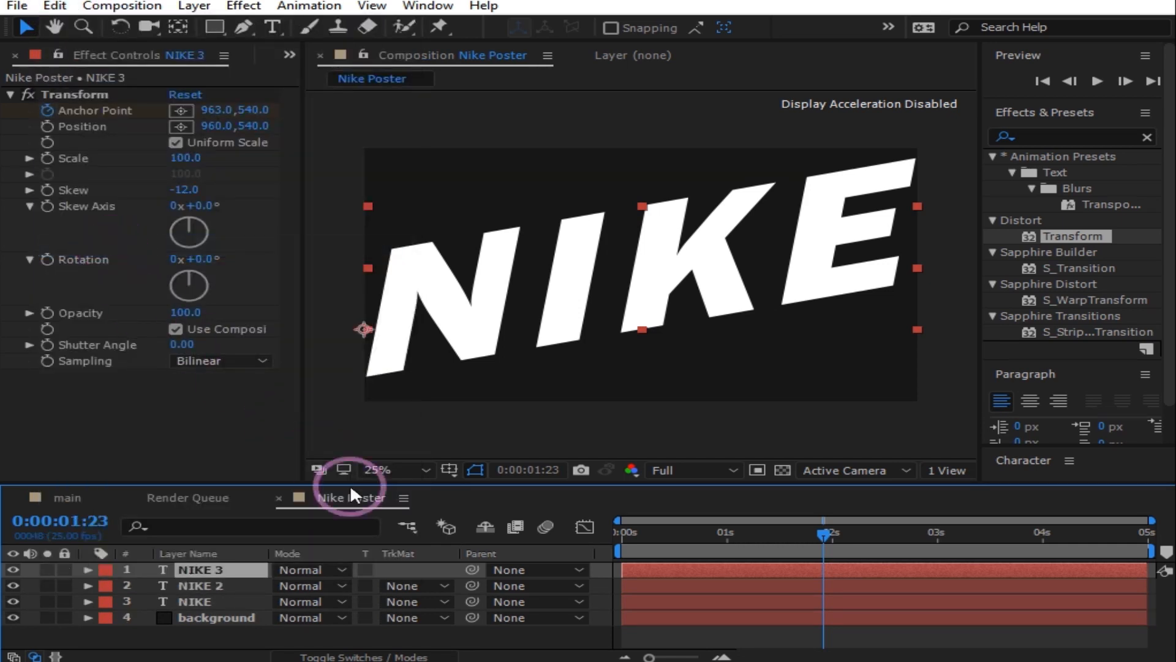
Step: Lower NIKE 2's Position Y so its row sits below the first
click(646, 585)
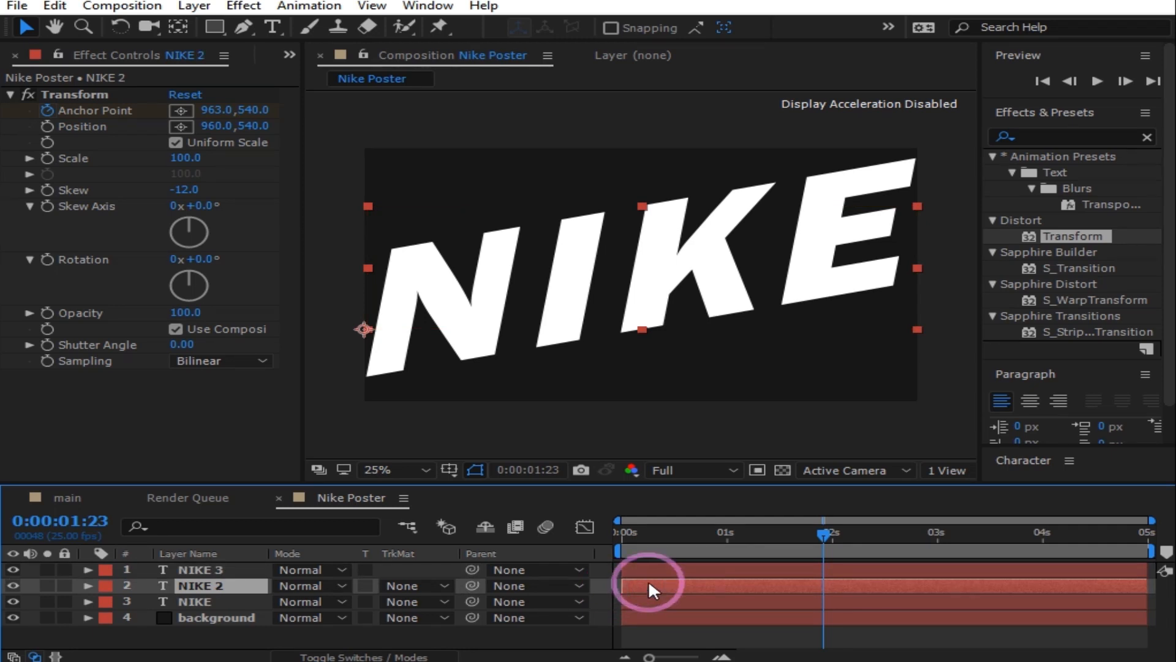
key(p)
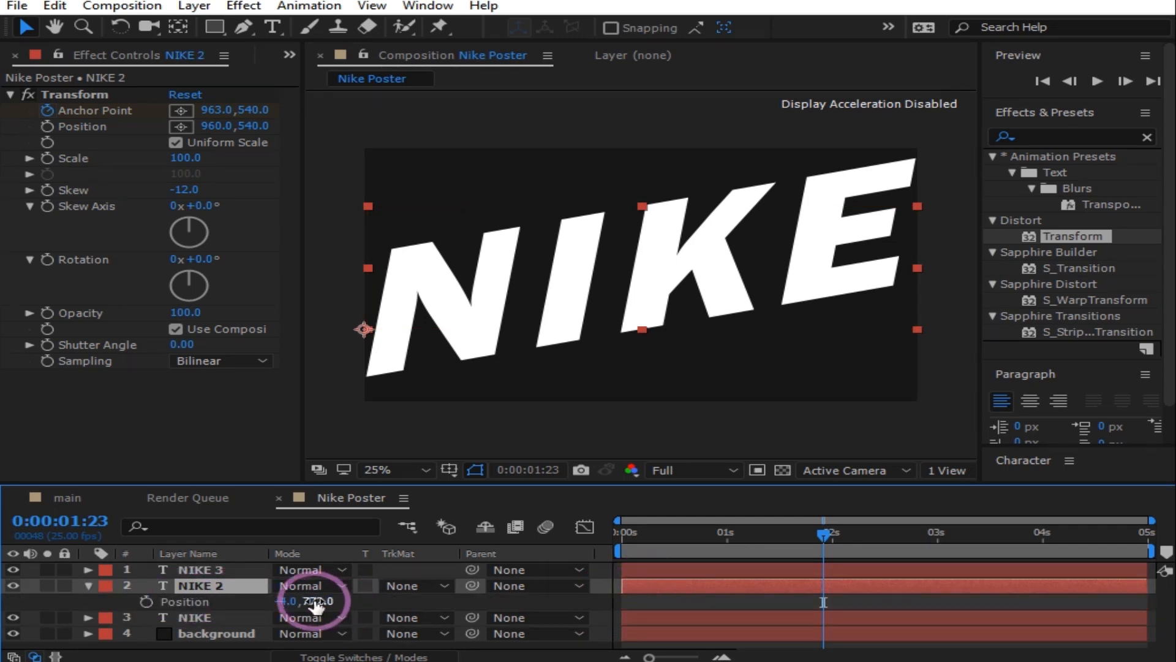
drag(317, 604, 1049, 450)
drag(321, 601, 413, 594)
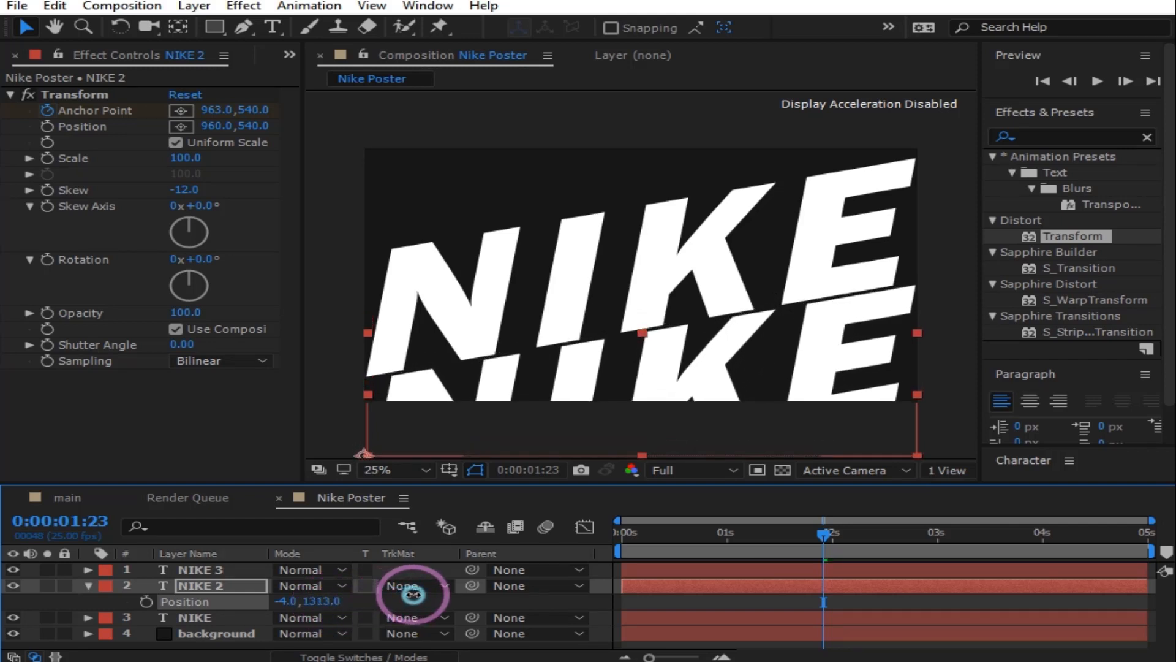
click(218, 646)
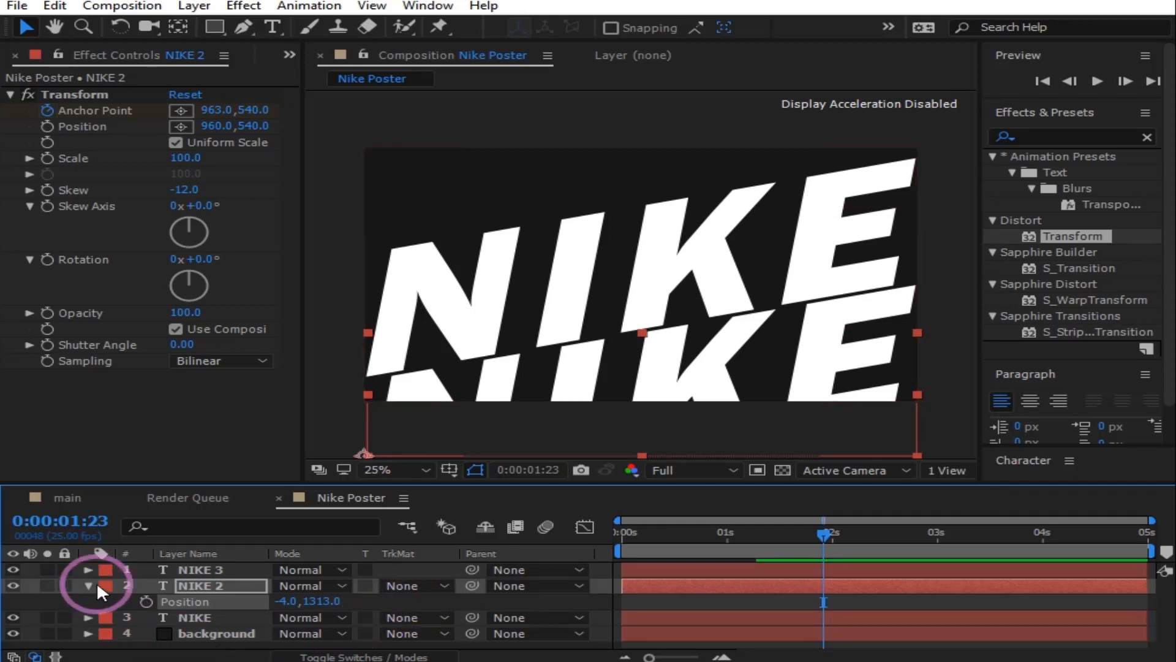
click(88, 585)
Step: Raise NIKE 3's Position to -4,233 so its row sits at the top
click(215, 569)
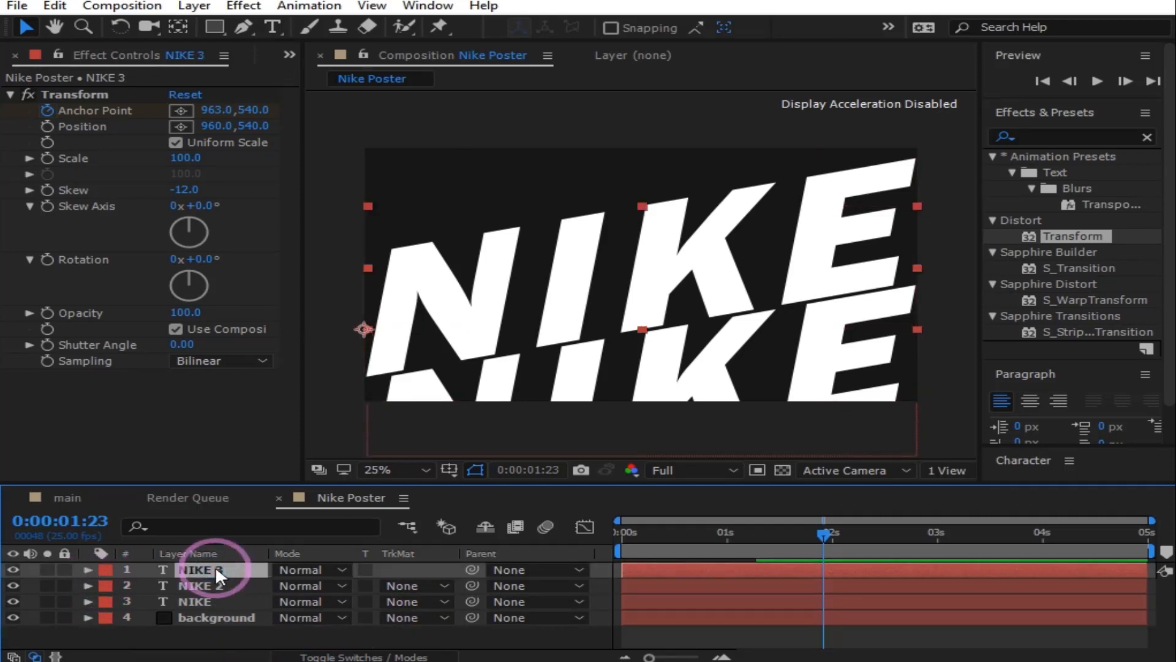
key(p)
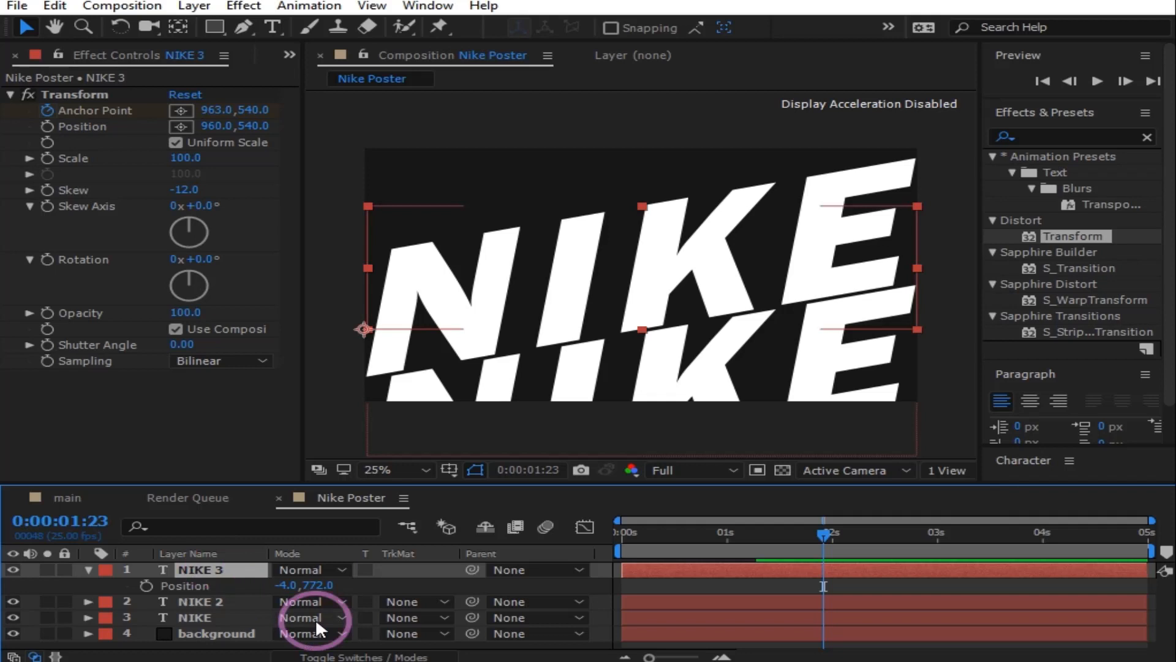
drag(315, 589, 3, 579)
drag(314, 585, 37, 580)
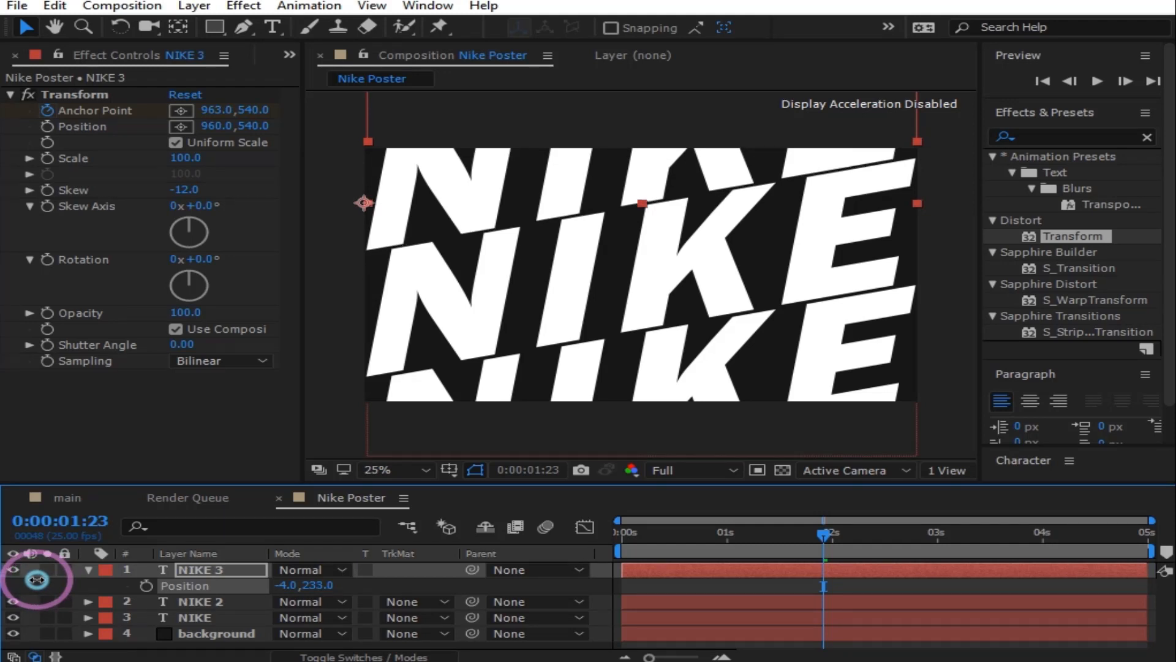
Step: Preview, then shift NIKE 3's layer bar so it starts slightly later
click(1097, 81)
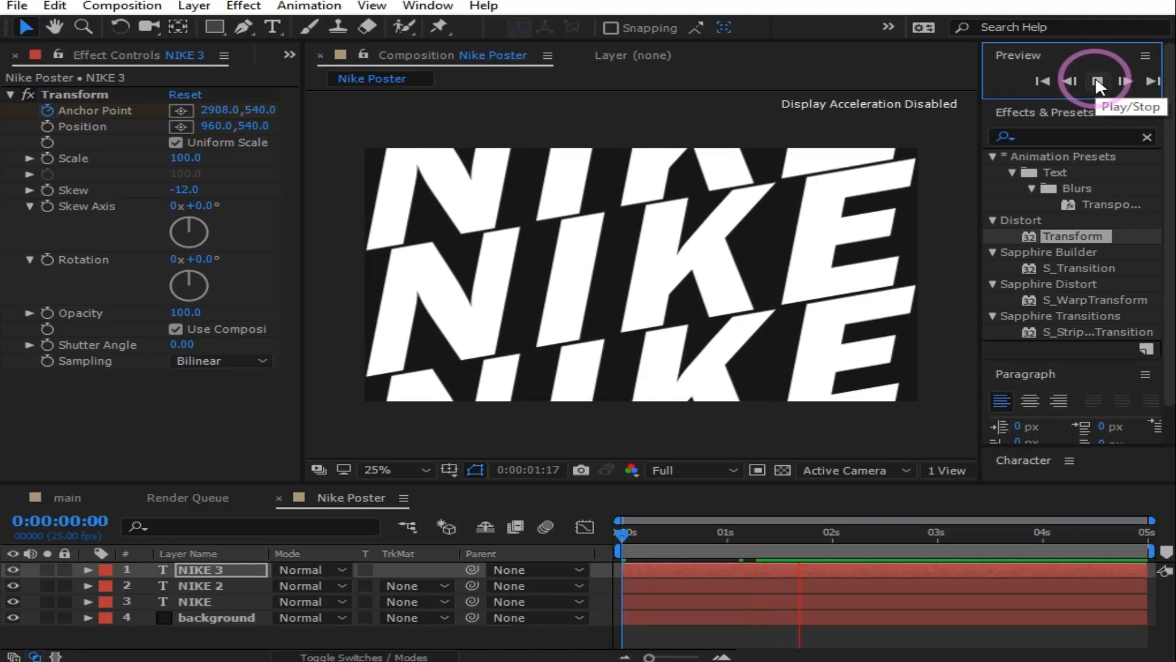
click(853, 310)
click(637, 560)
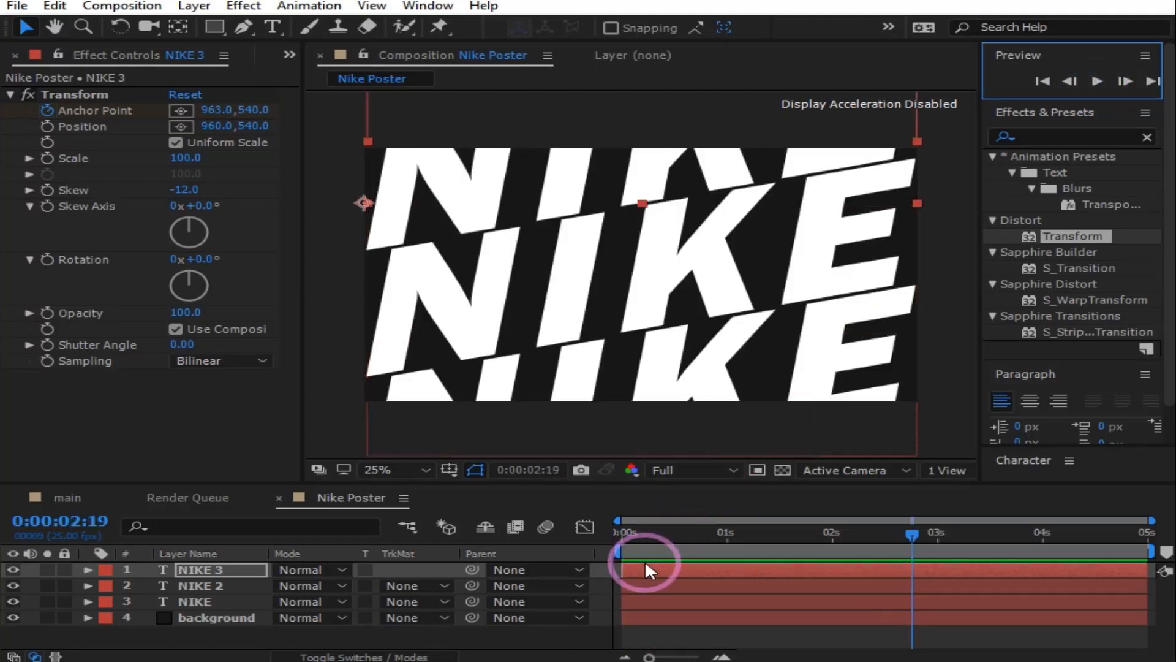
click(907, 511)
drag(912, 531, 550, 574)
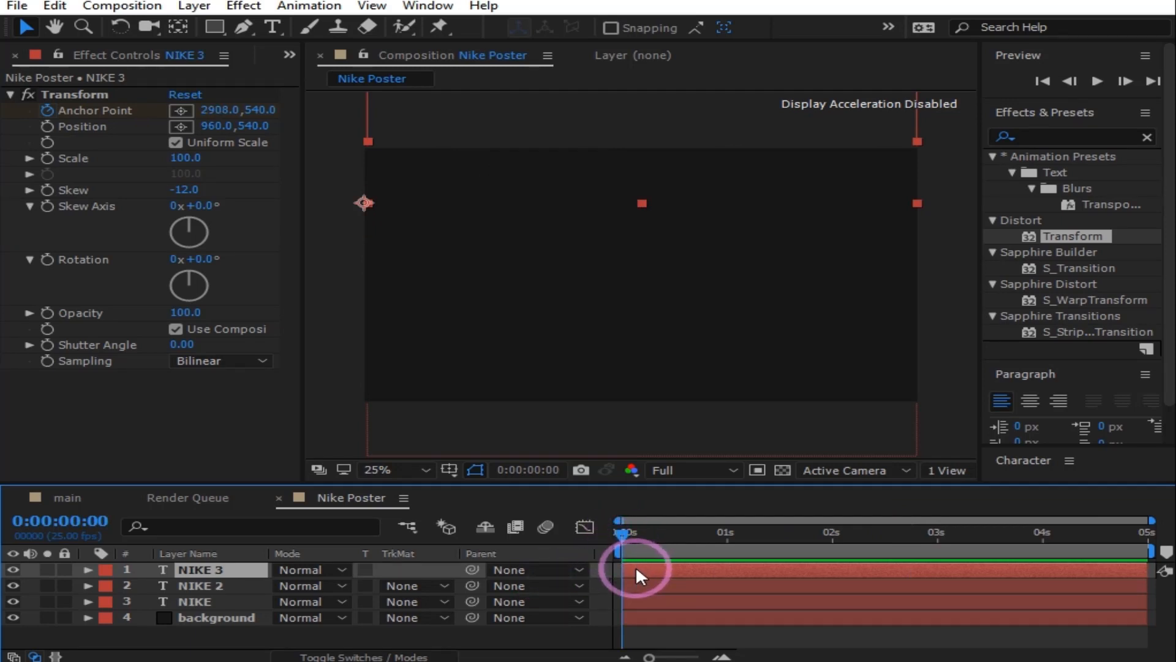
drag(634, 564, 668, 587)
Step: Replay the preview from the start to check the staggered timing
click(636, 601)
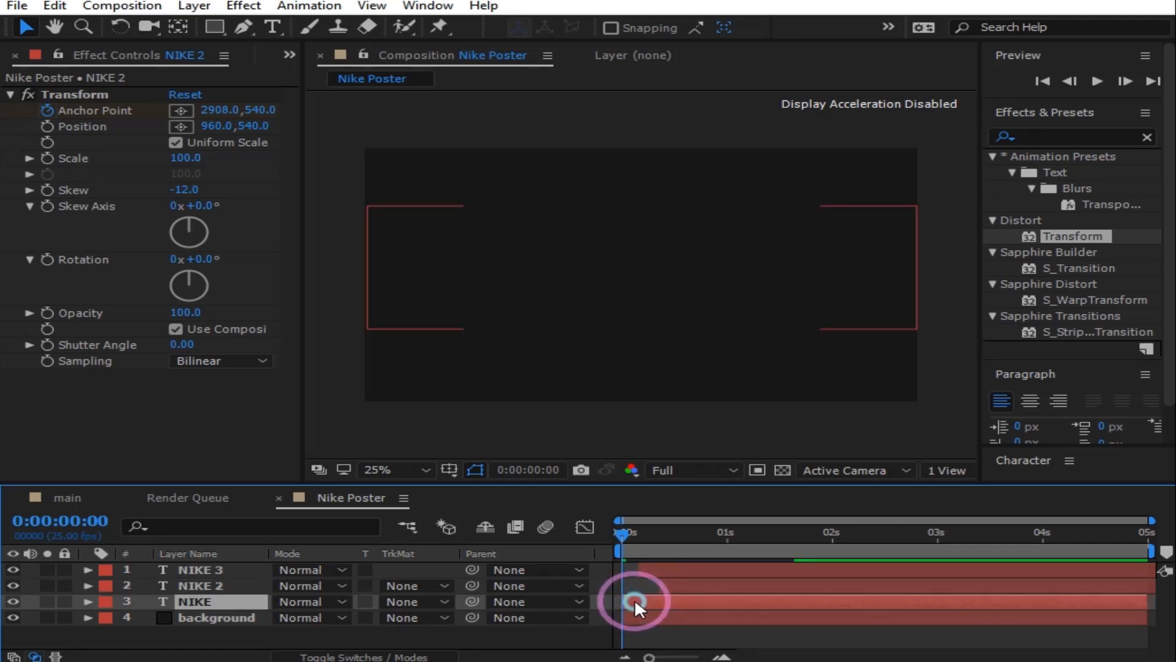
drag(623, 536, 592, 531)
click(1096, 82)
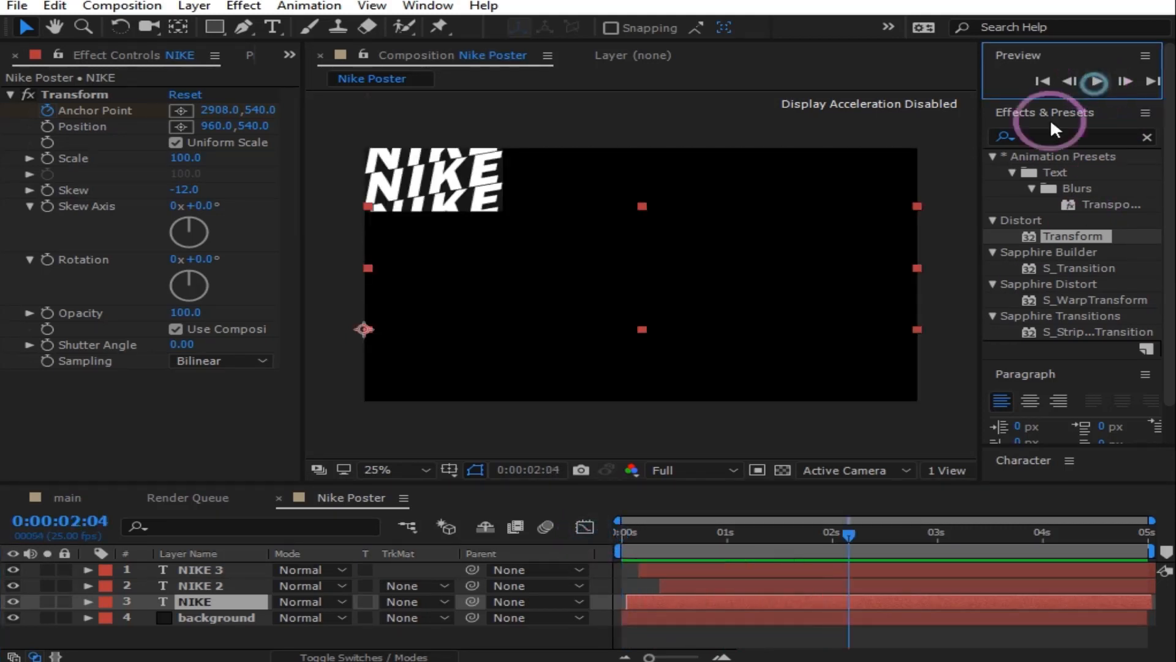
click(564, 550)
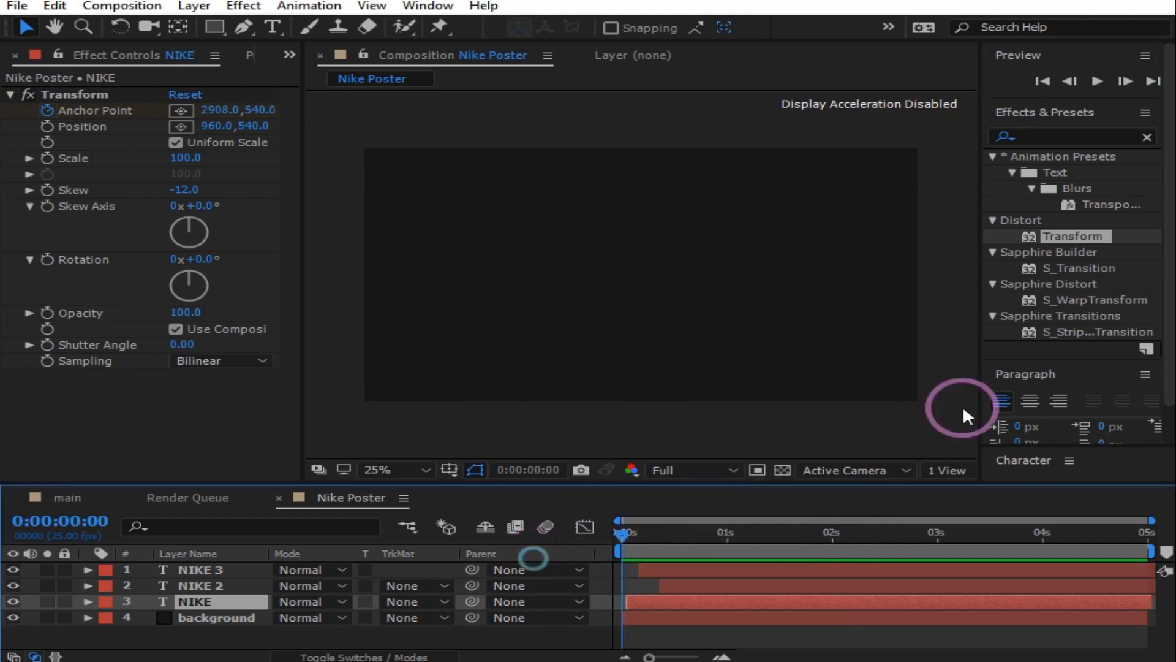
click(1107, 81)
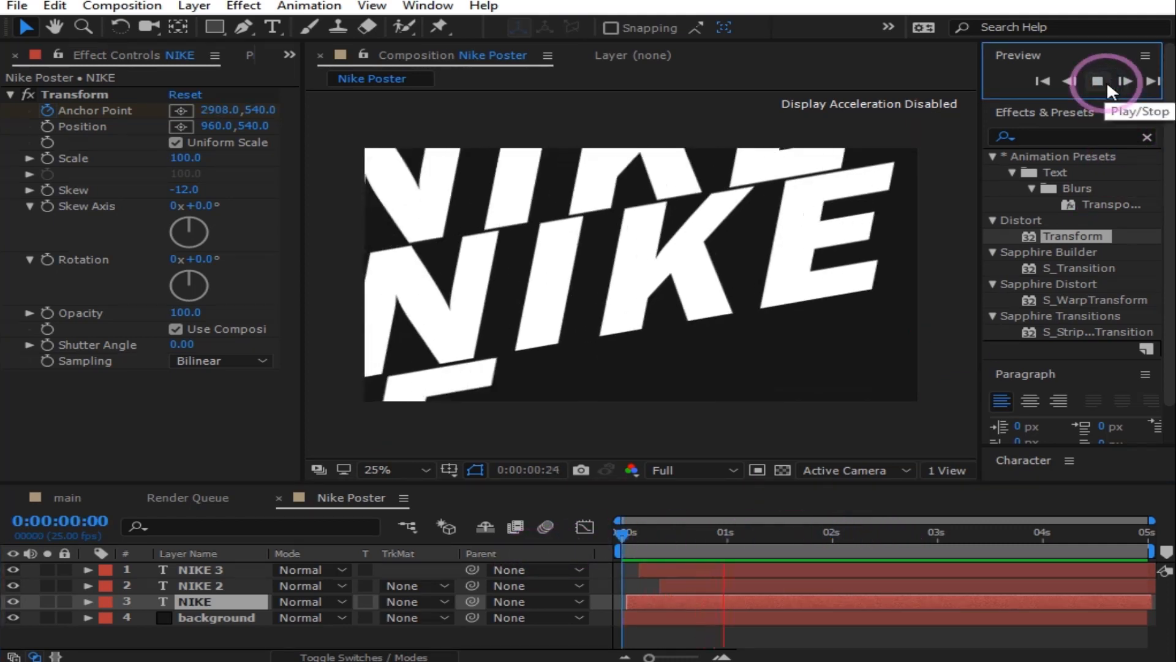
click(245, 589)
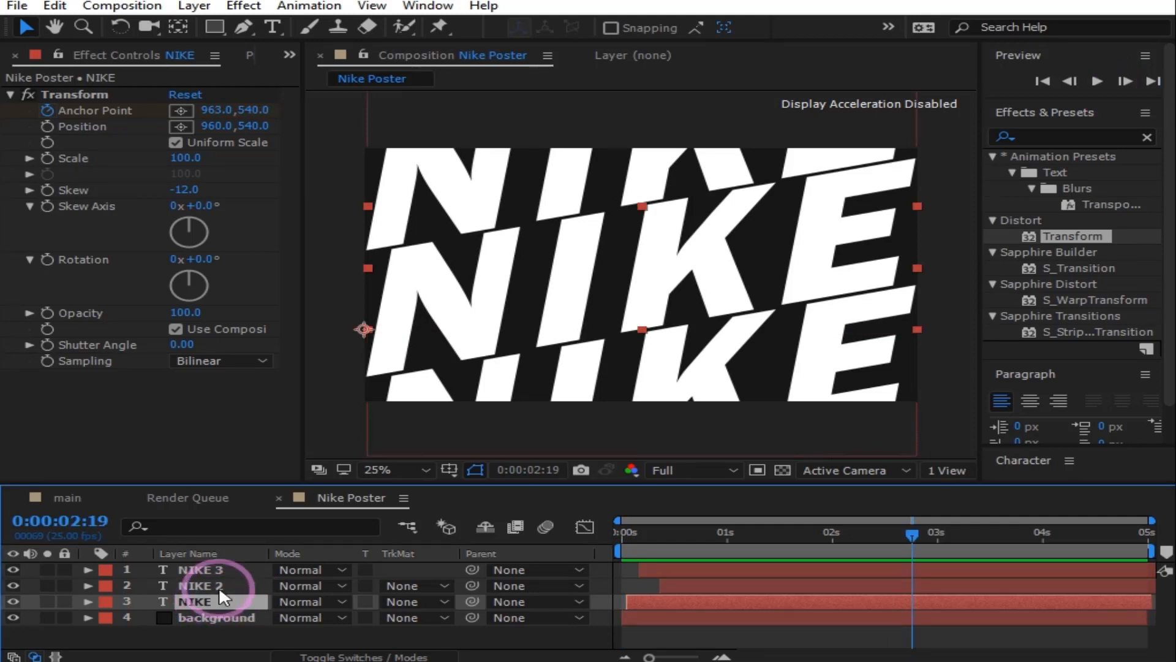
Step: Select NIKE, NIKE 2 and NIKE 3 together and bring up their context menu
ctrl+click(219, 585)
ctrl+click(220, 569)
right_click(219, 569)
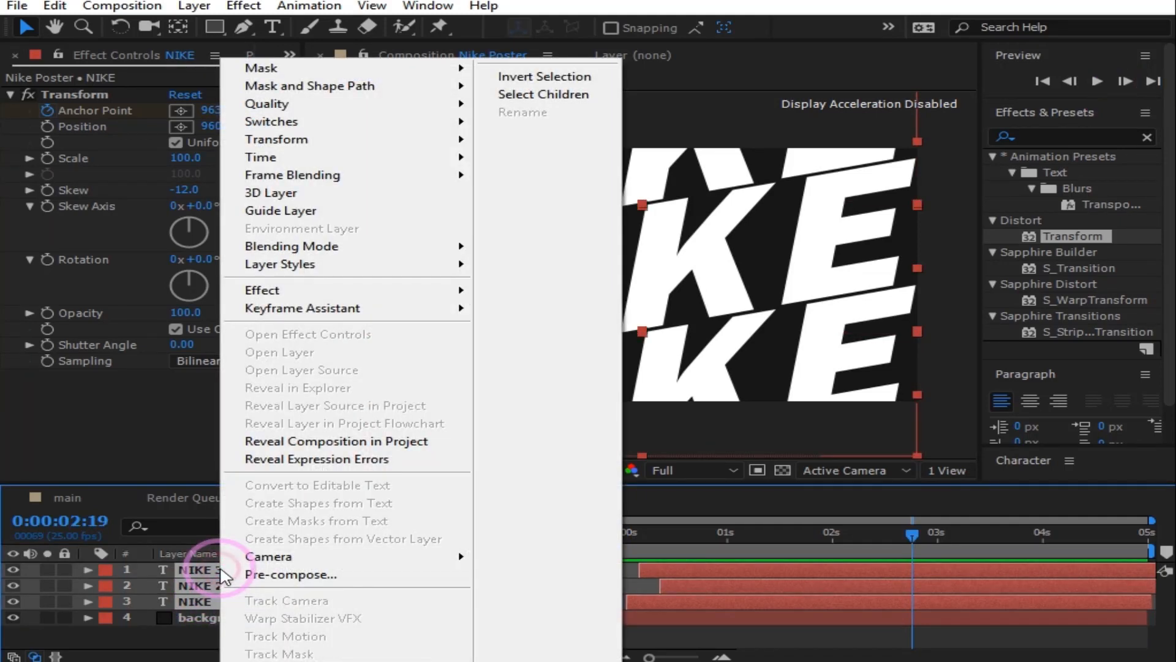
Step: Pre-compose the three NIKE layers into 'Nike text' and apply Drop Shadow to it
click(294, 579)
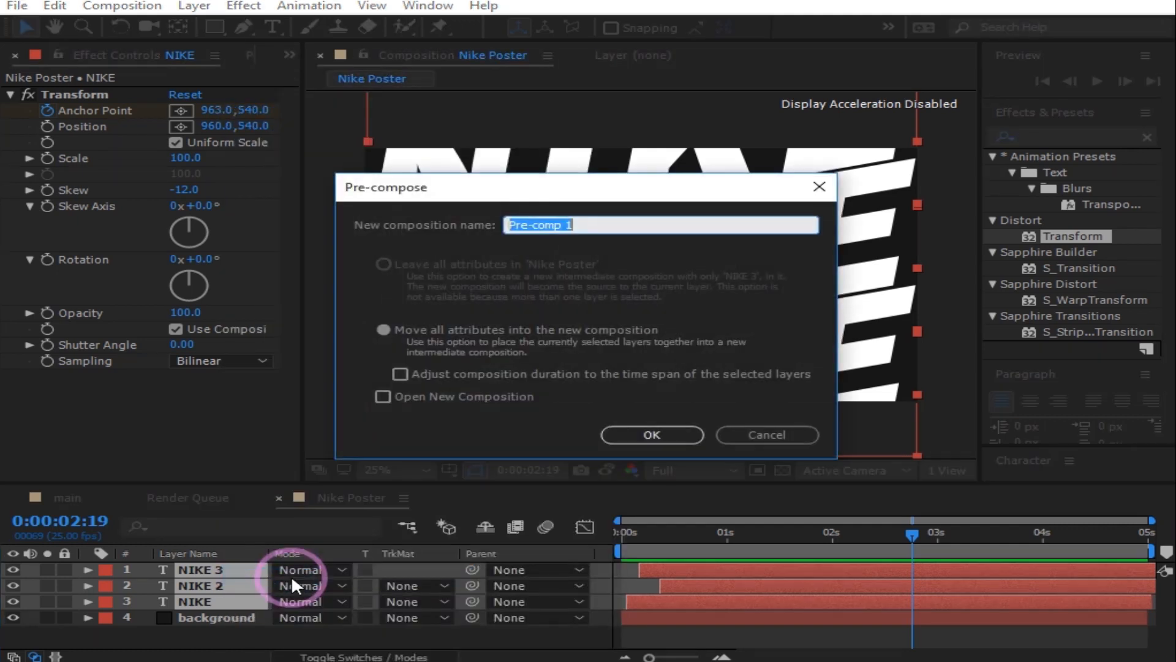
click(640, 434)
double_click(1037, 136)
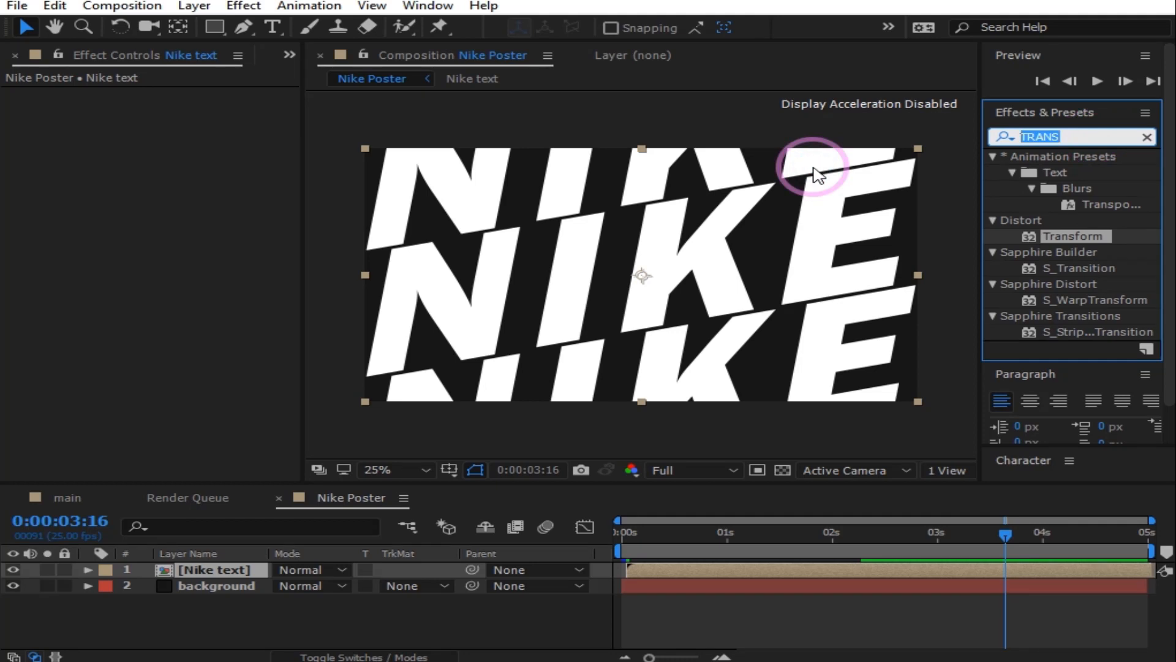
text(drop)
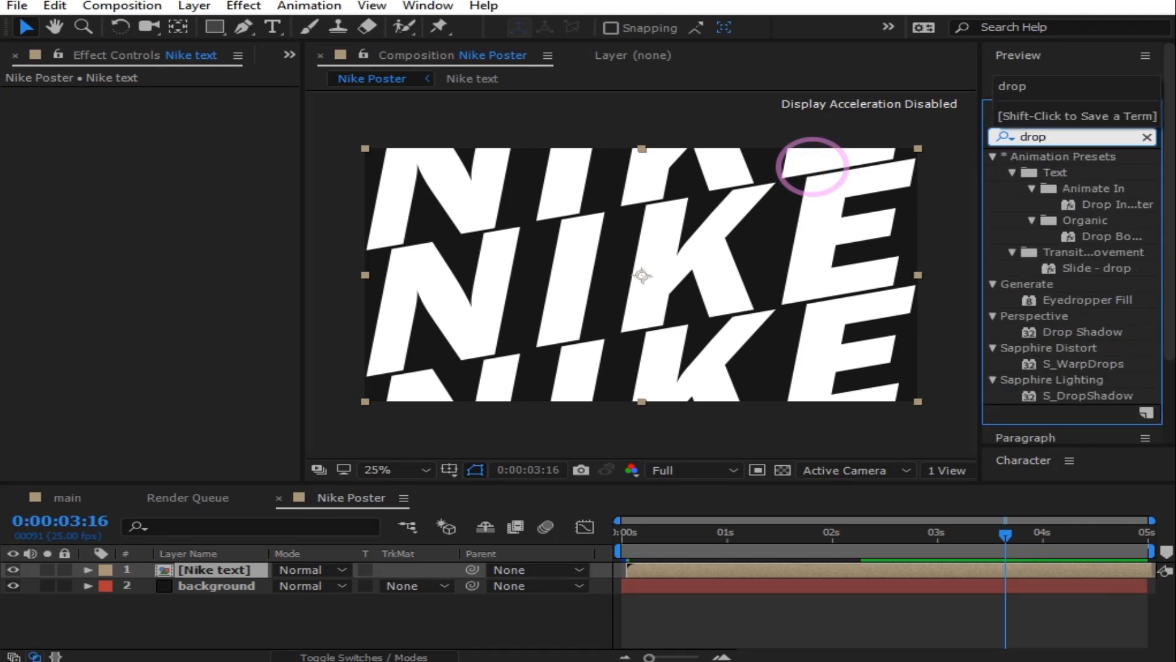
drag(1060, 327, 255, 577)
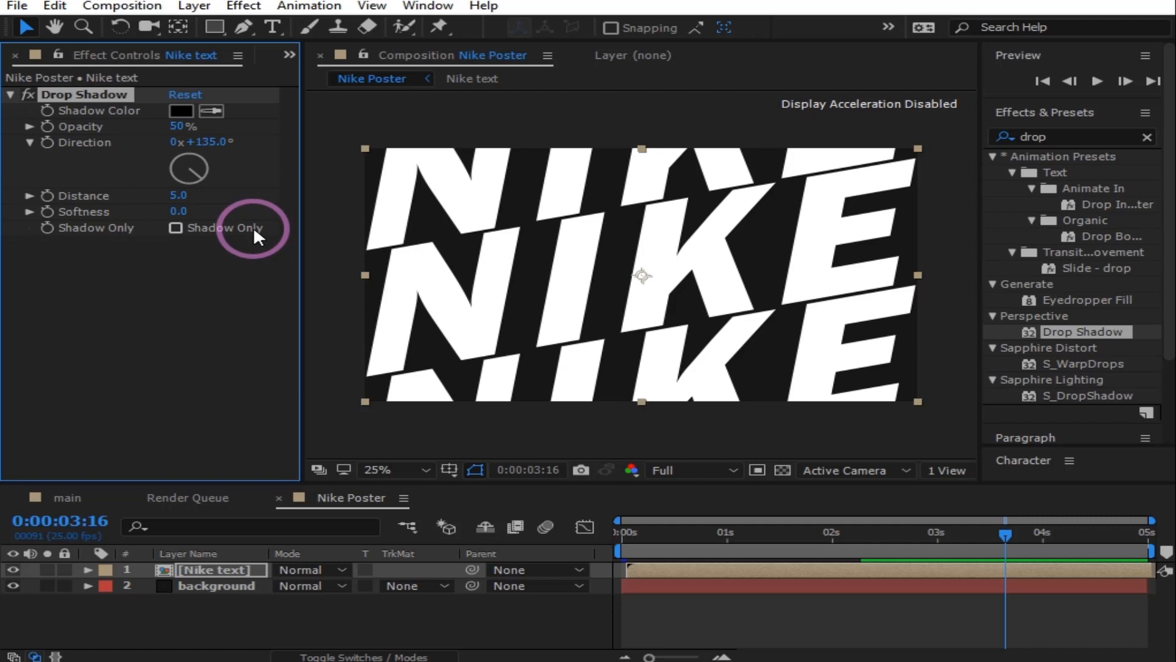
Step: Set the Drop Shadow Distance to 0 and Shadow Color to blue 0F0FDA
click(179, 194)
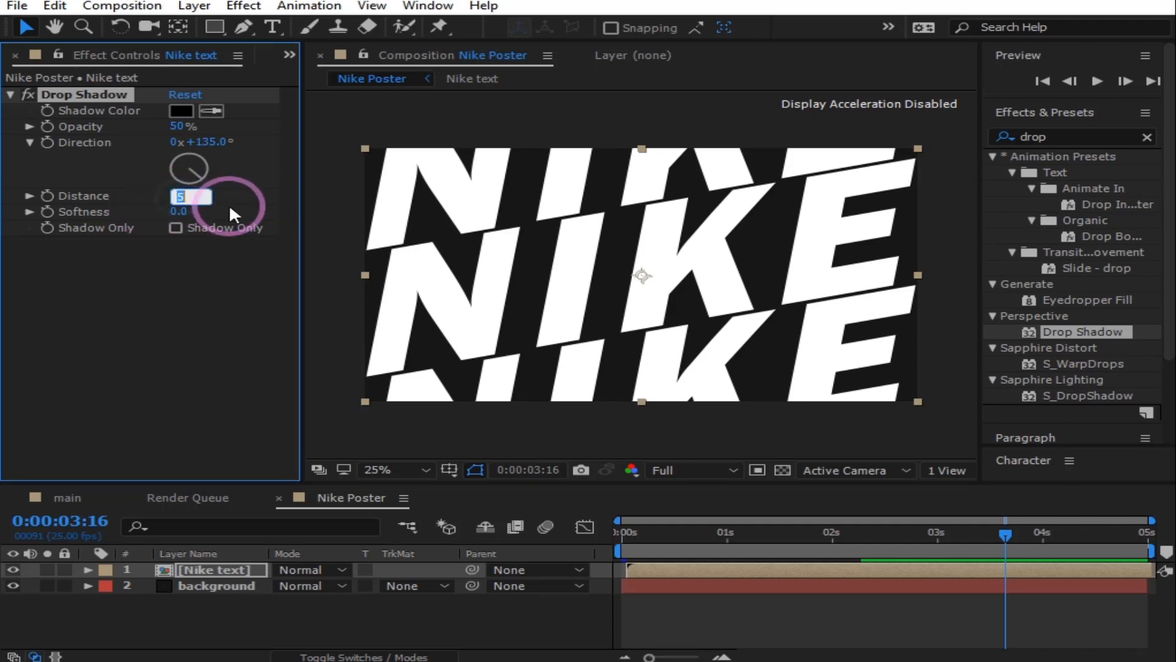
text(0)
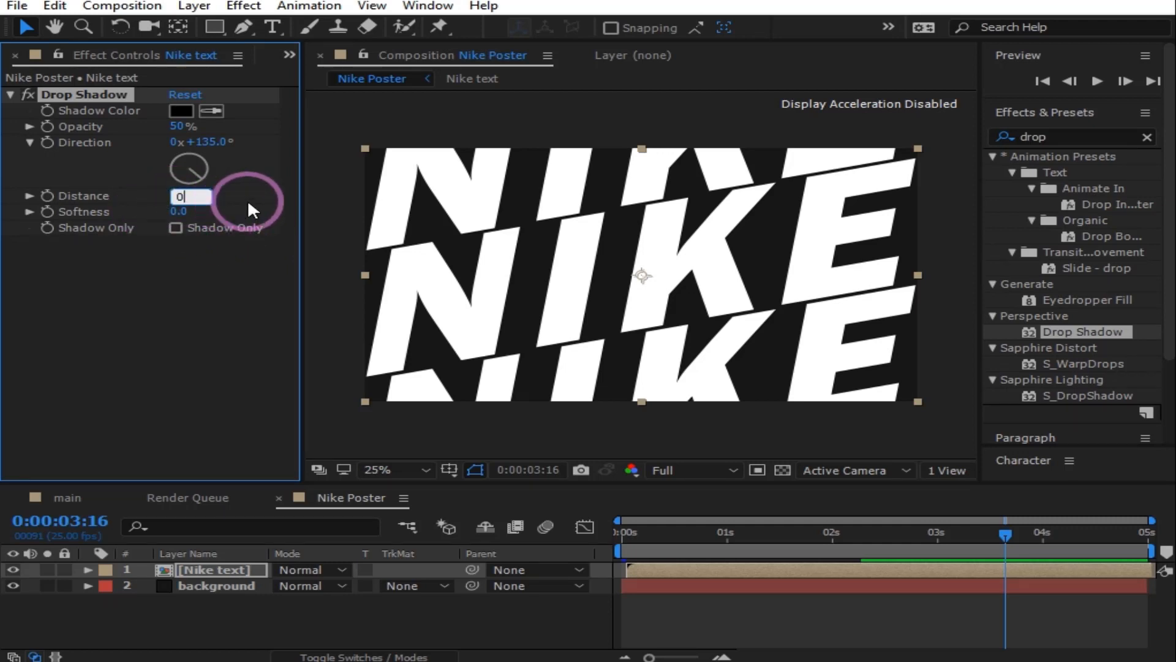
click(220, 297)
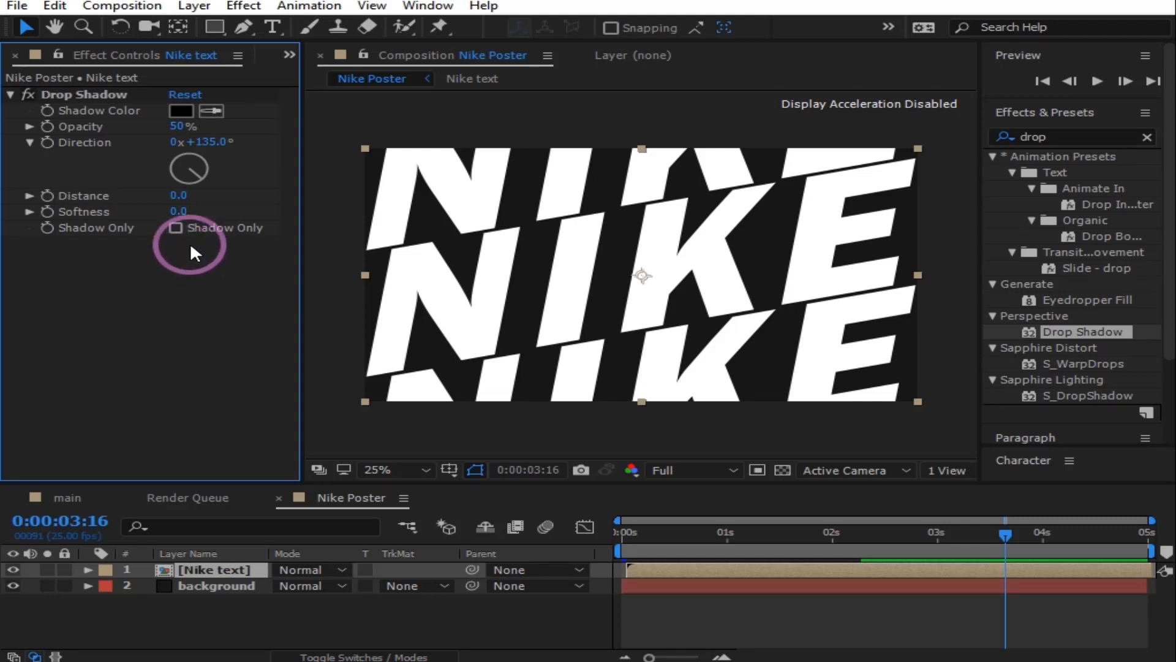
click(182, 111)
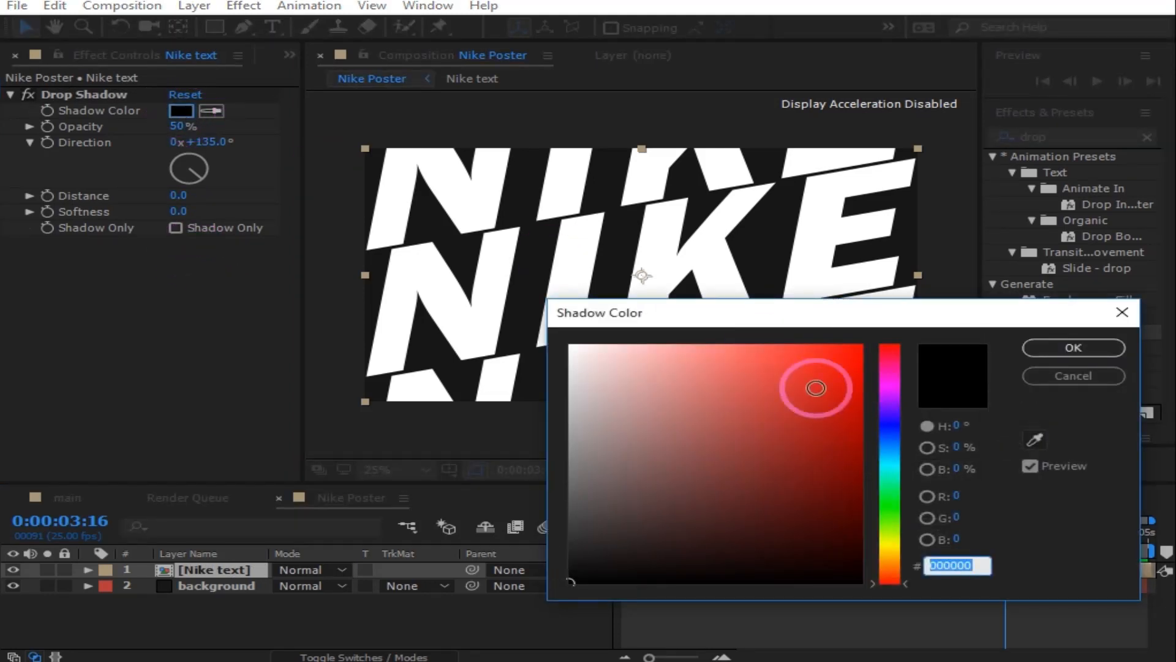
click(893, 426)
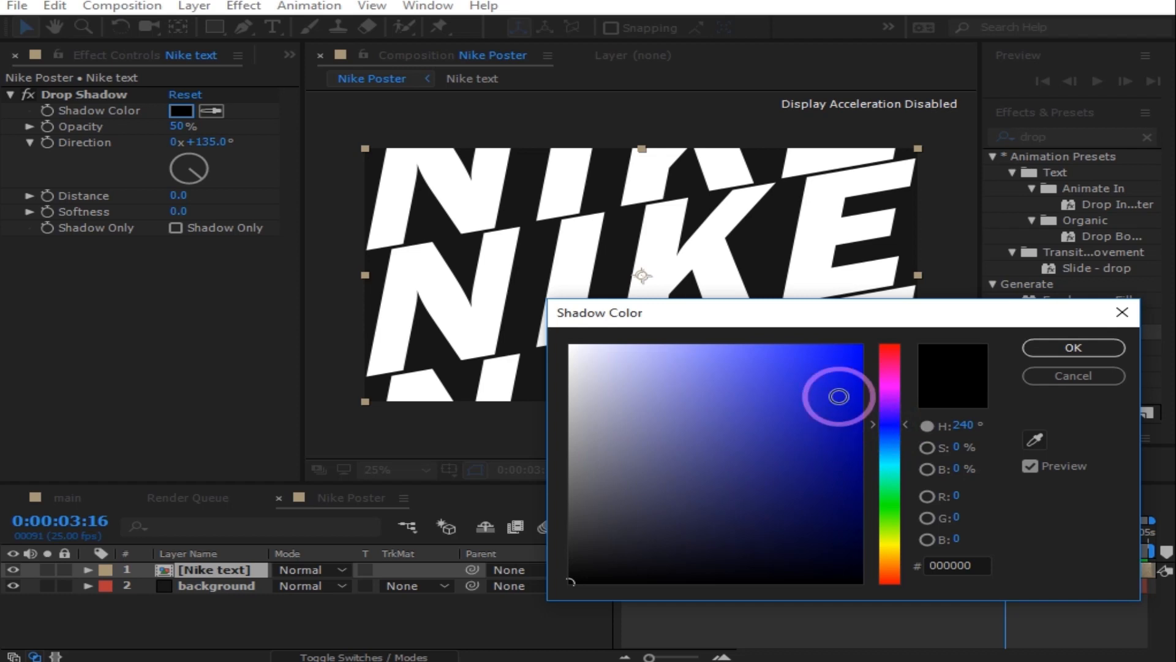
click(842, 378)
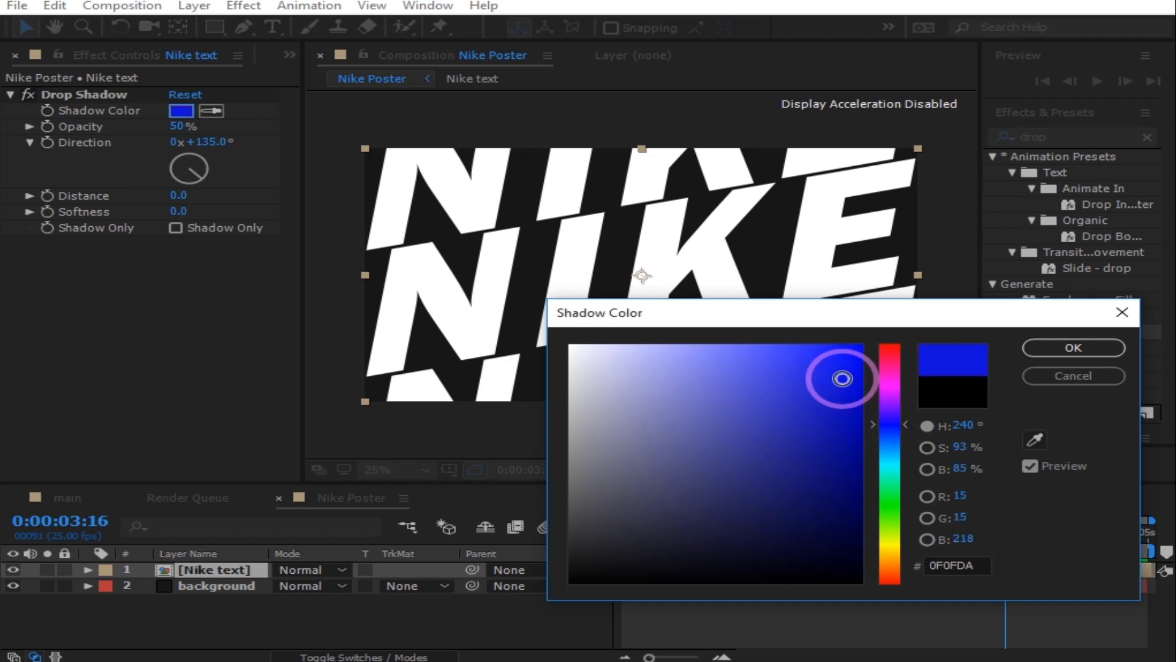
click(1058, 349)
Step: Raise the Drop Shadow Softness to 341 and collapse the effect
drag(192, 210, 289, 212)
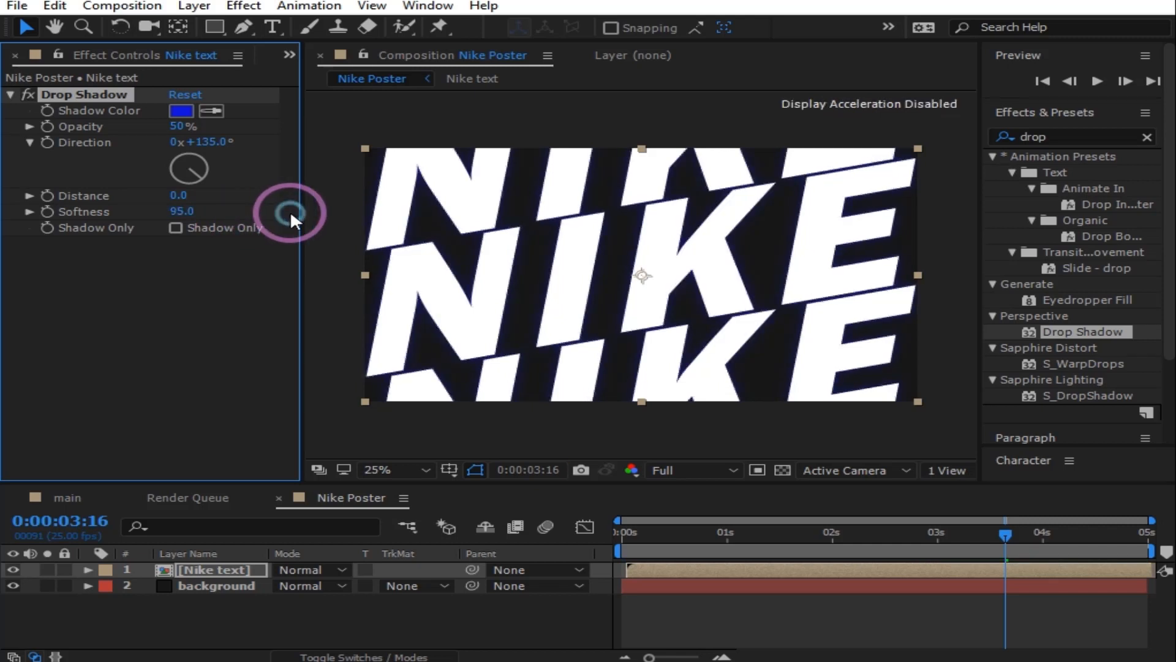
drag(190, 211, 261, 211)
drag(189, 210, 309, 211)
scroll(633, 324, up, 2)
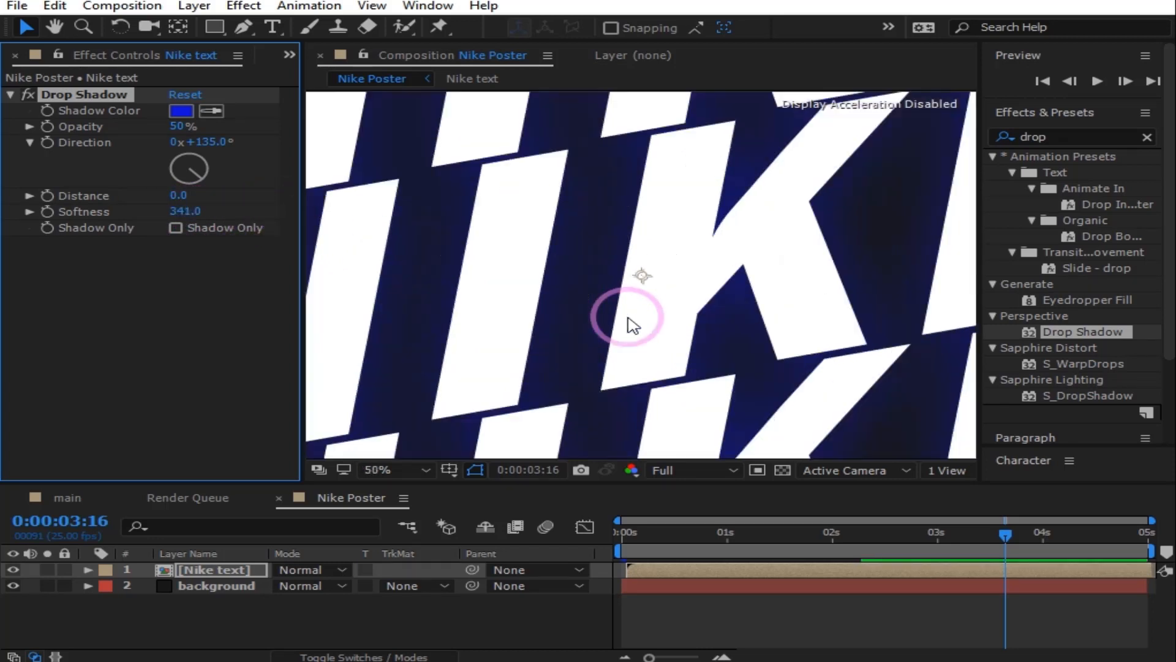
scroll(632, 324, down, 2)
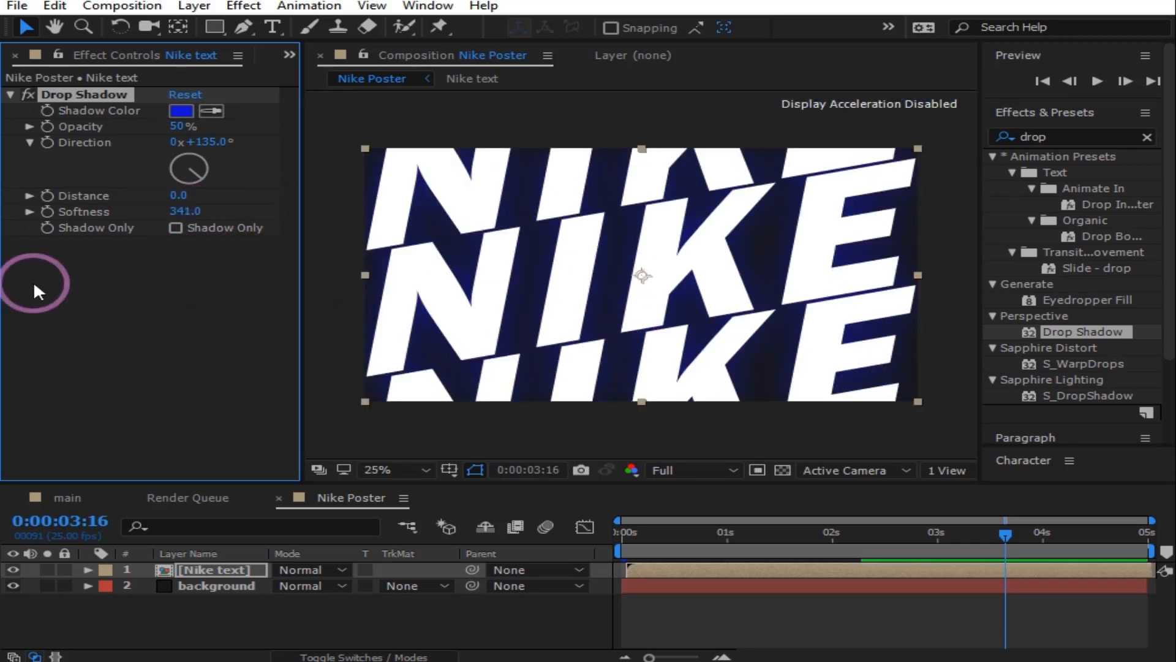
click(186, 321)
click(1064, 137)
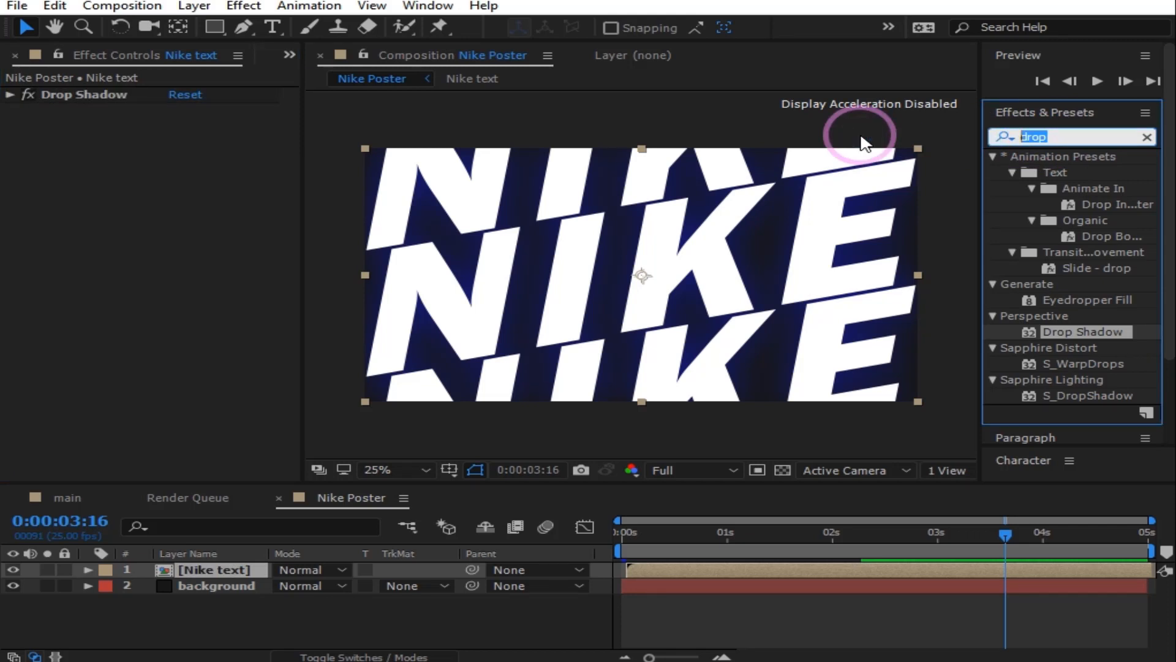
Step: Apply a Fill effect to Nike text and move it above Drop Shadow
text(fi)
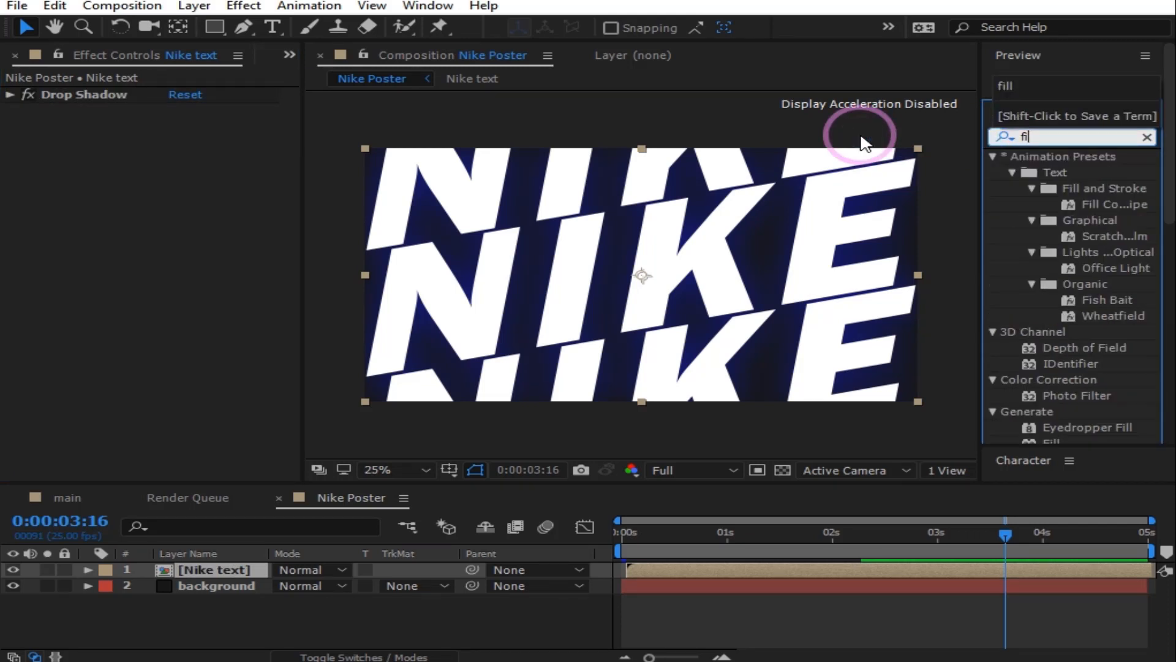
text(ll)
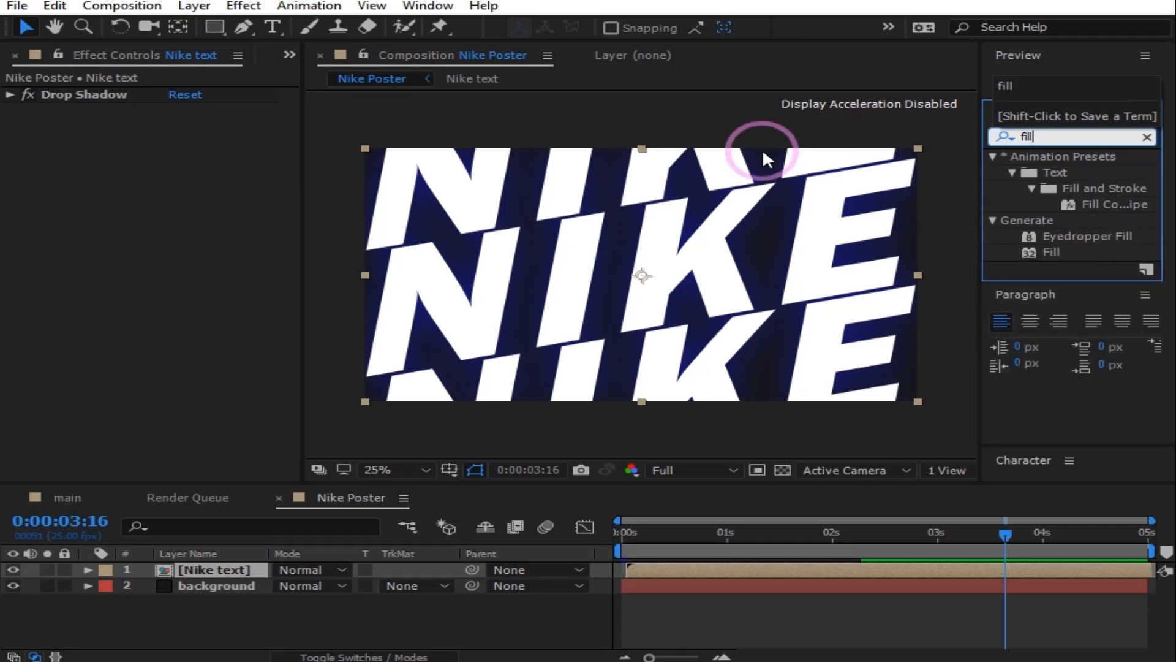
drag(1051, 251, 225, 572)
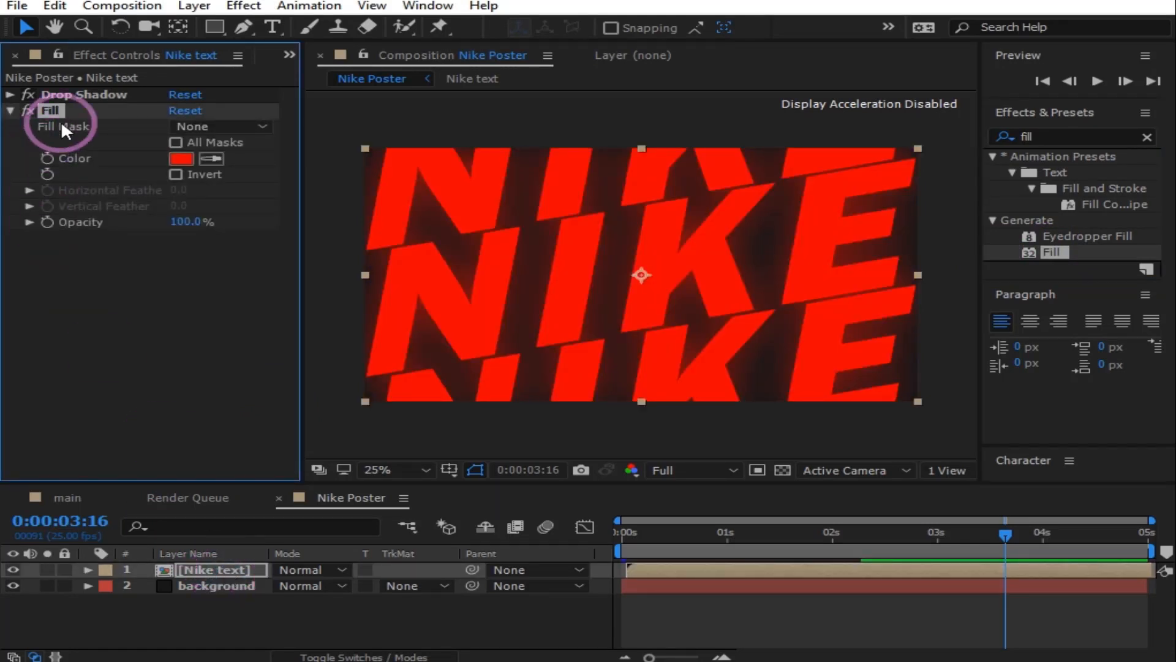
drag(55, 105, 57, 87)
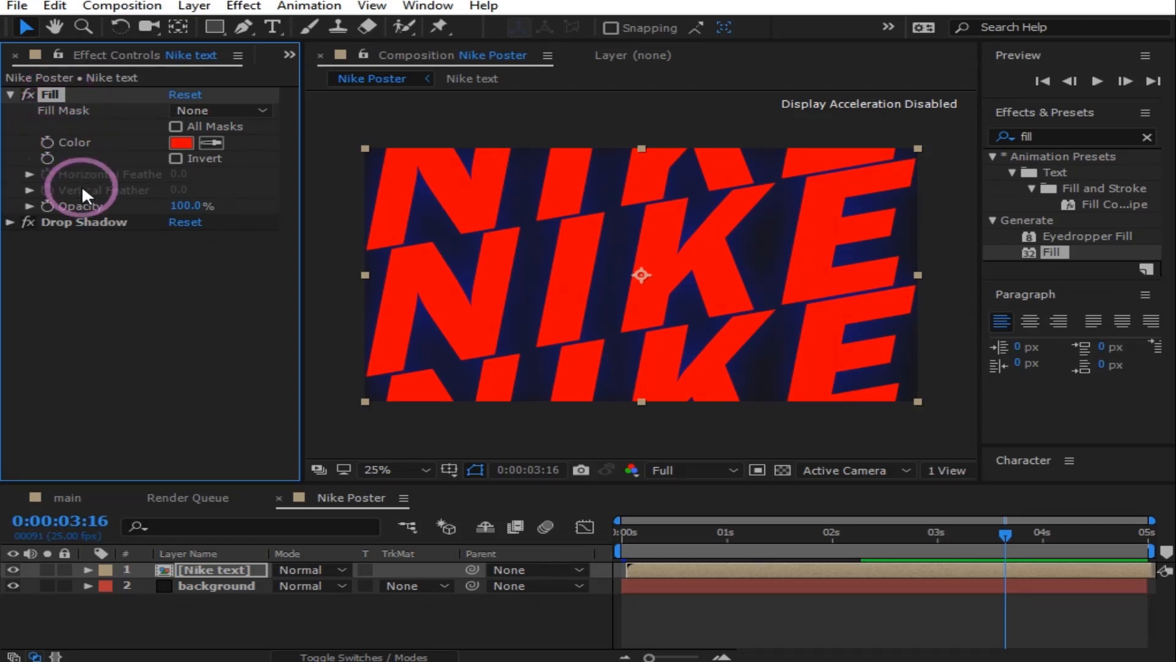
click(9, 93)
click(113, 113)
Step: Set the Fill colour to light grey A09E9E
click(180, 142)
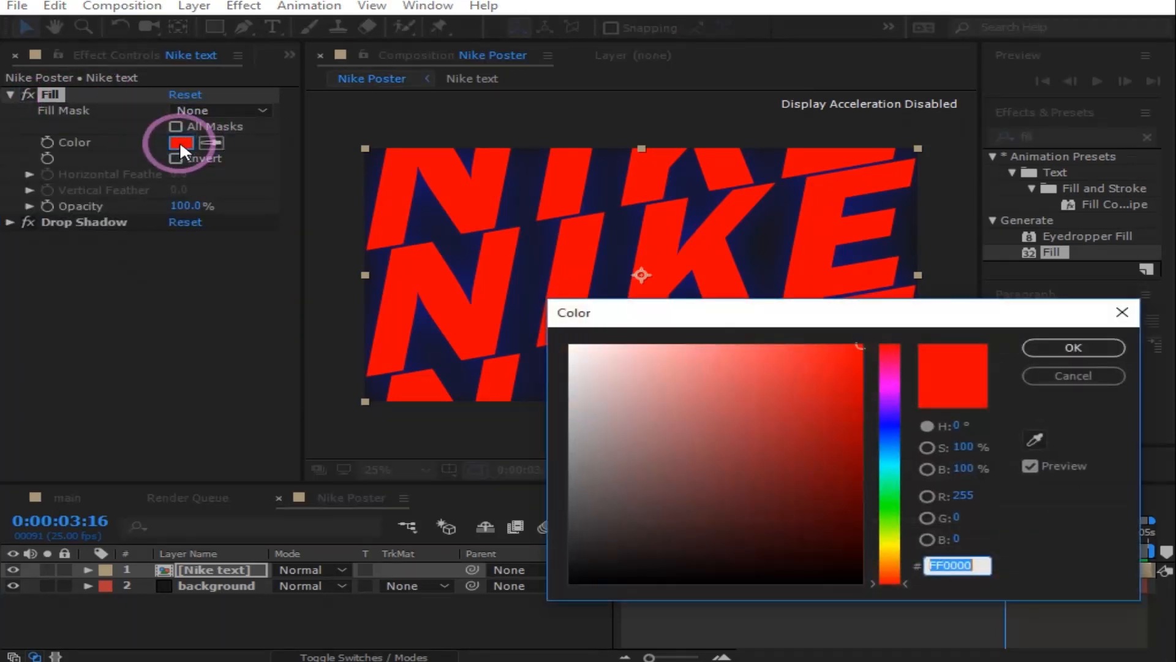
click(579, 509)
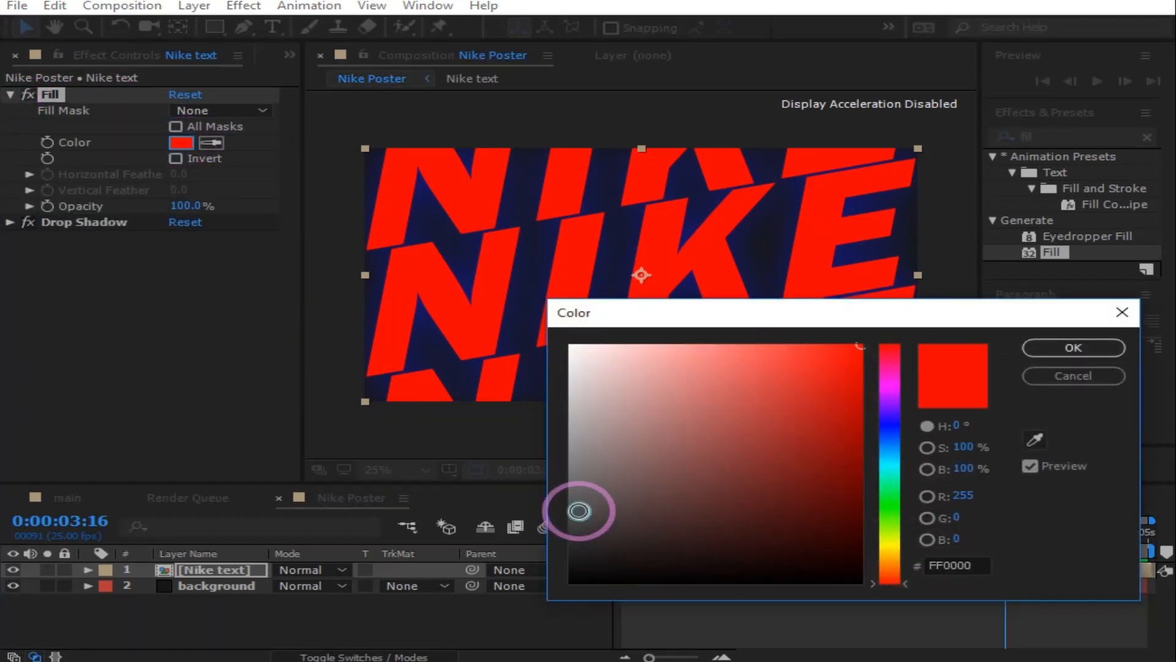
mouse_move(579, 511)
mouse_down()
mouse_move(573, 453)
mouse_move(579, 471)
mouse_up()
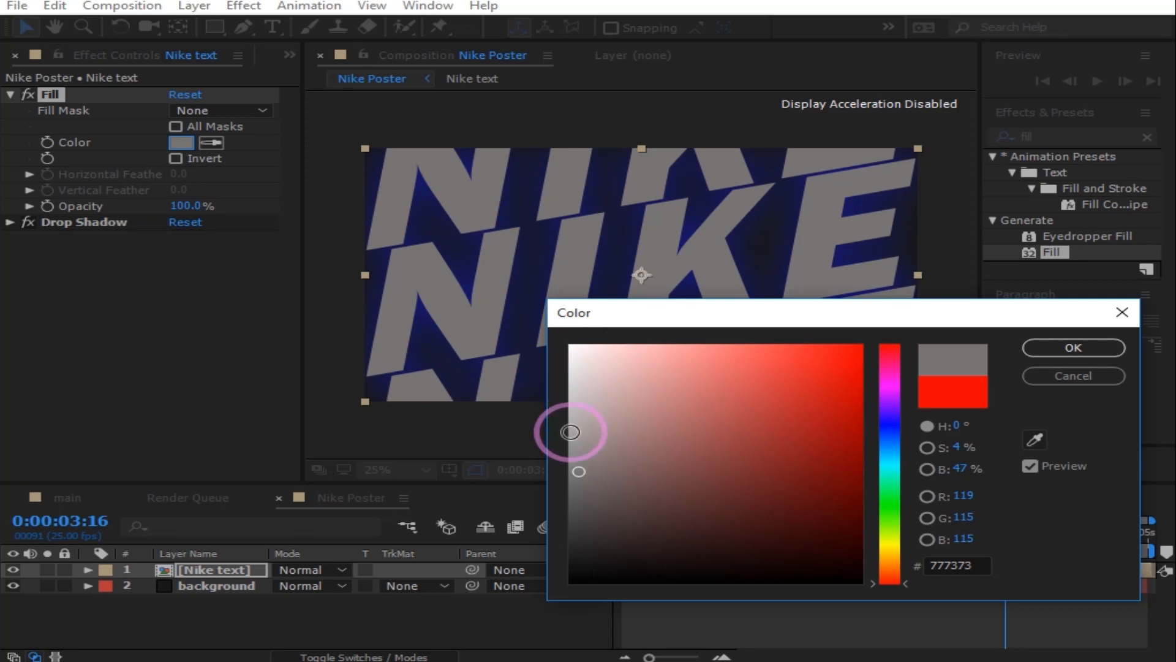
click(572, 433)
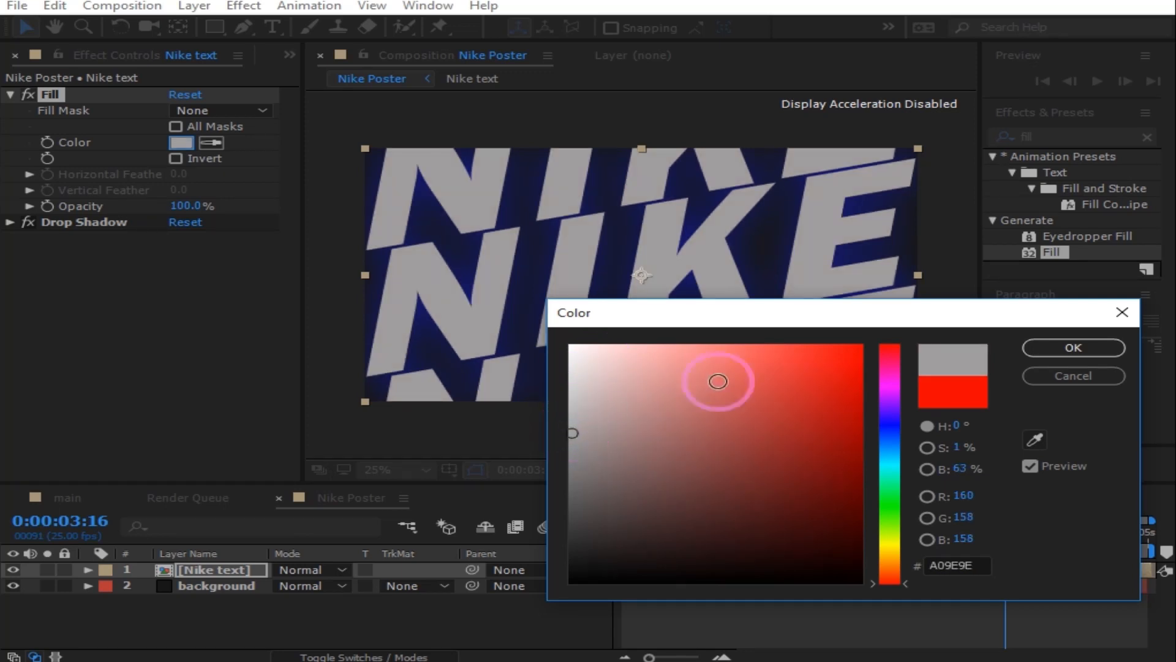
click(1073, 347)
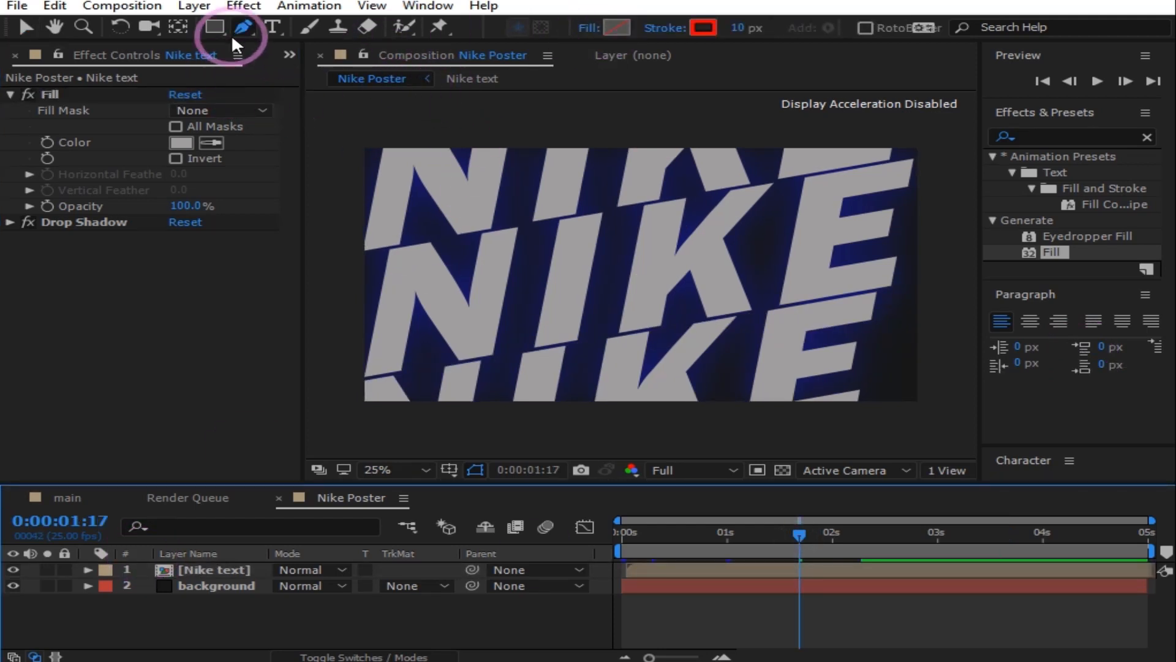
Step: Set the Pen tool's fill to None and its stroke to 12 px magenta
click(596, 28)
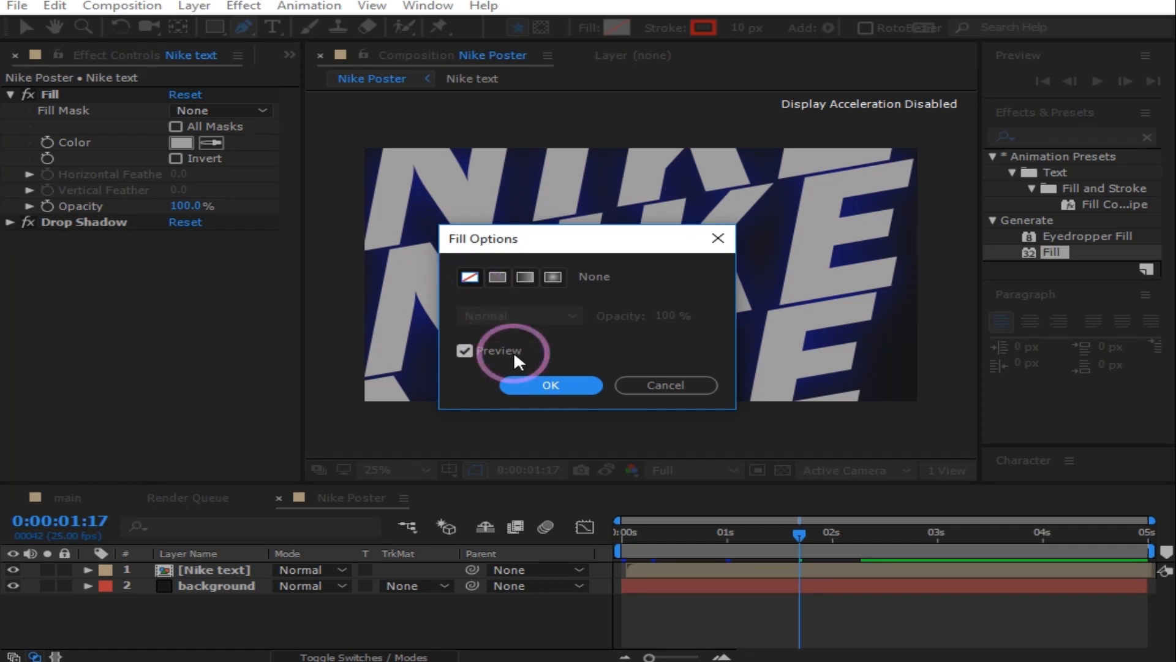
click(535, 385)
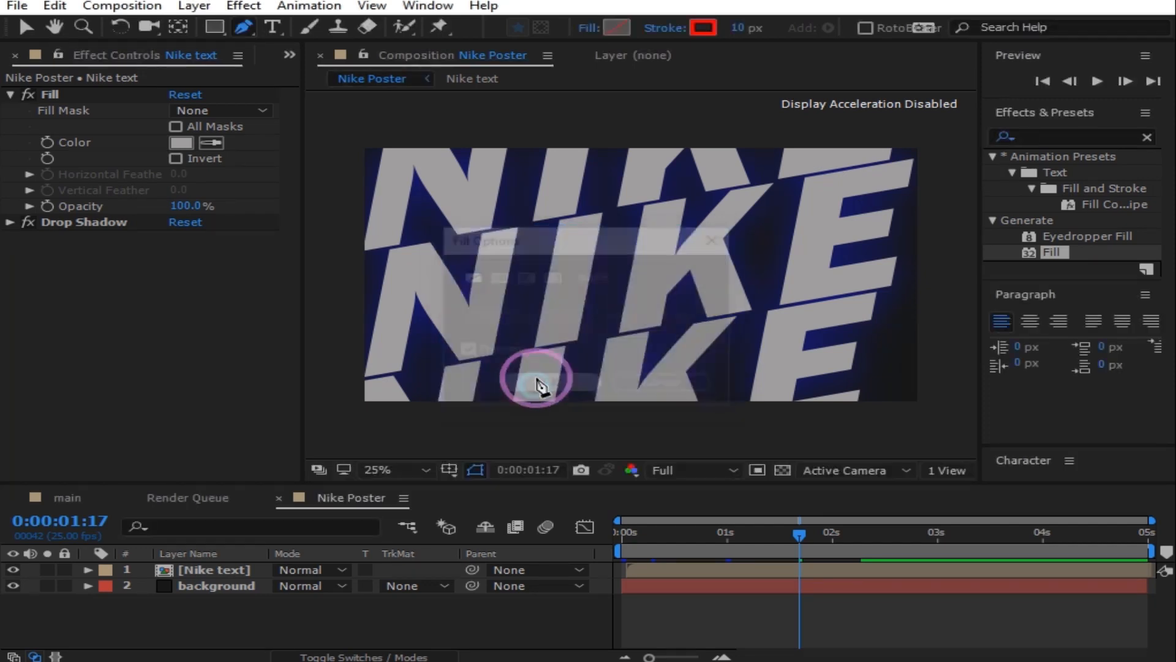
click(674, 32)
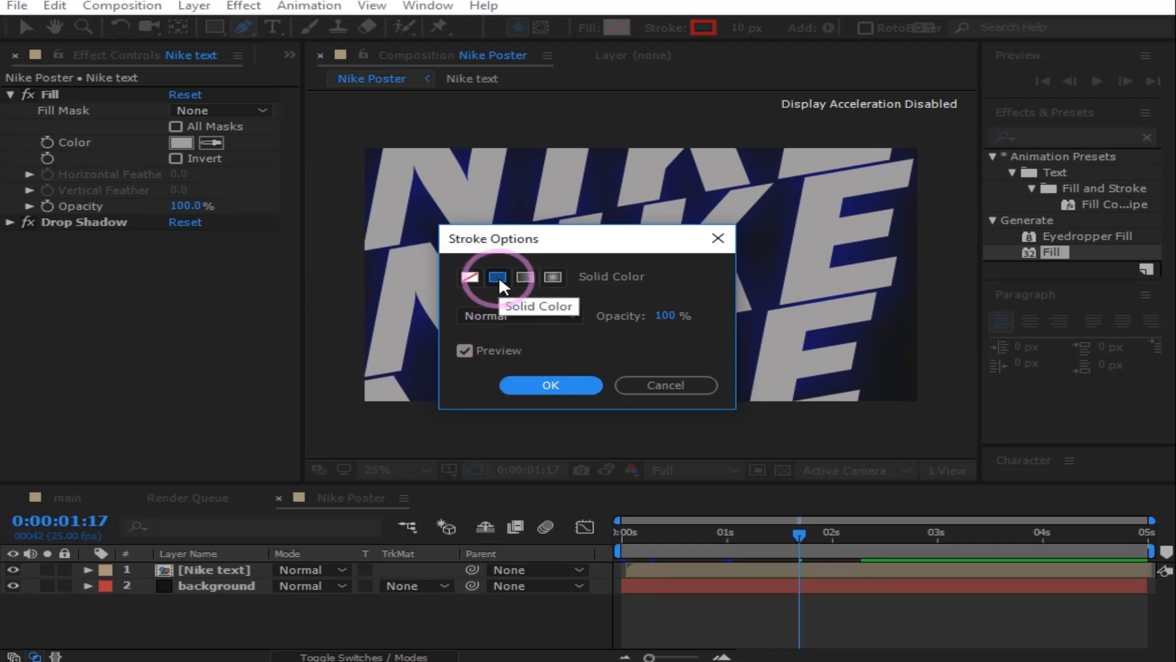
click(667, 385)
click(742, 27)
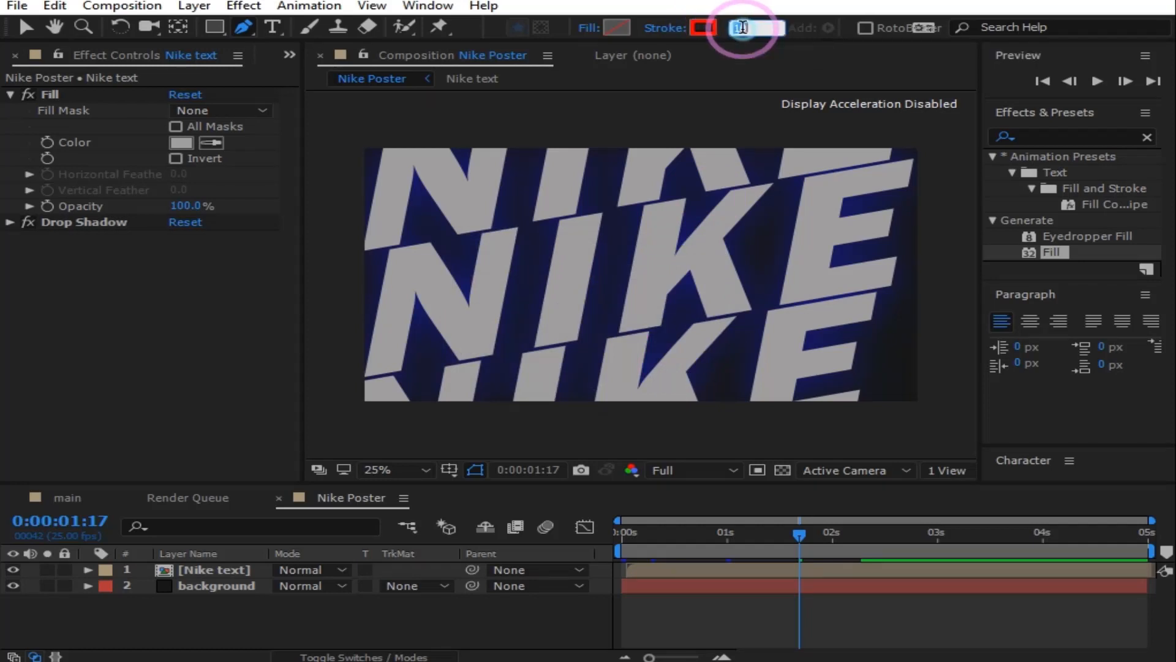
click(800, 155)
text(12)
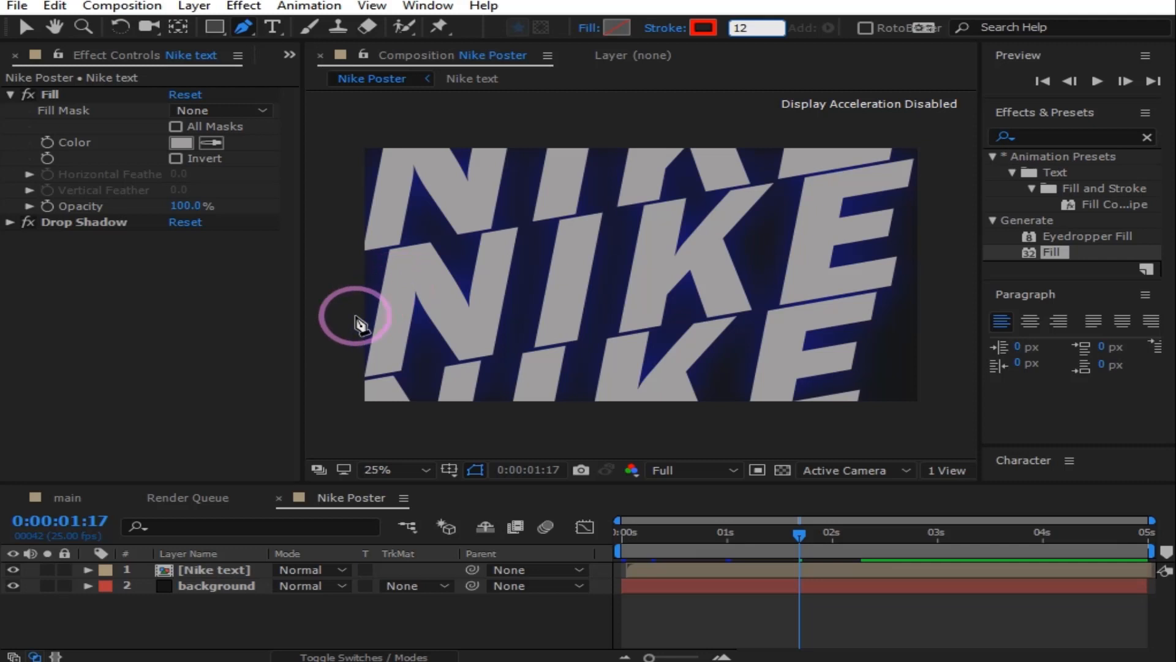
click(703, 28)
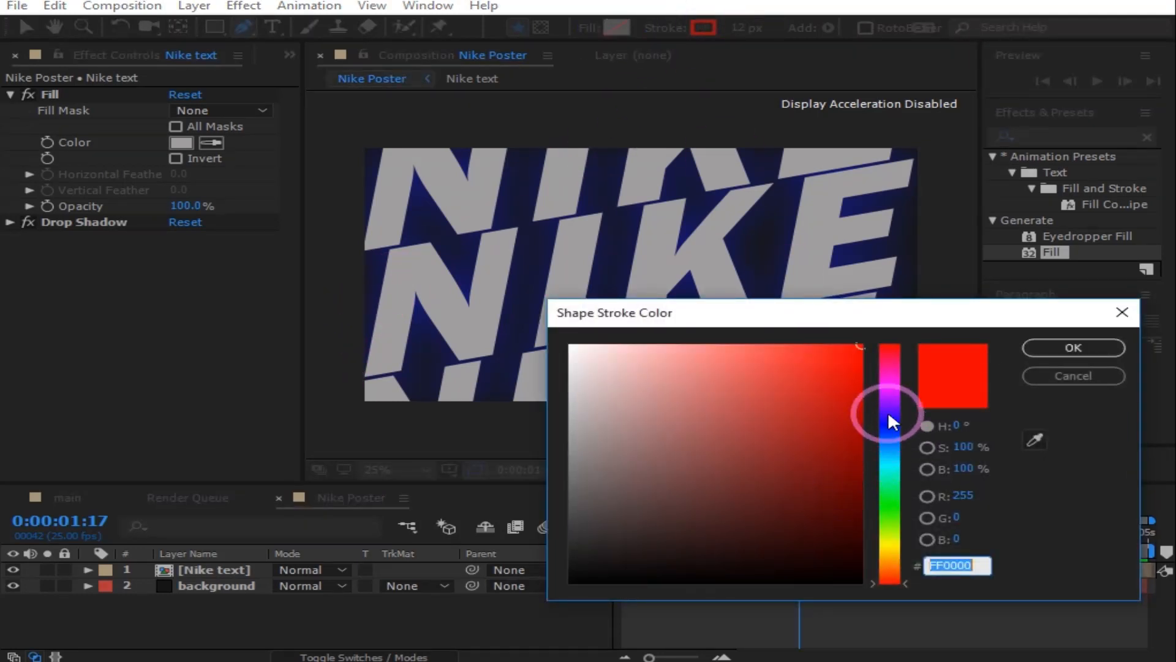
click(888, 385)
click(847, 349)
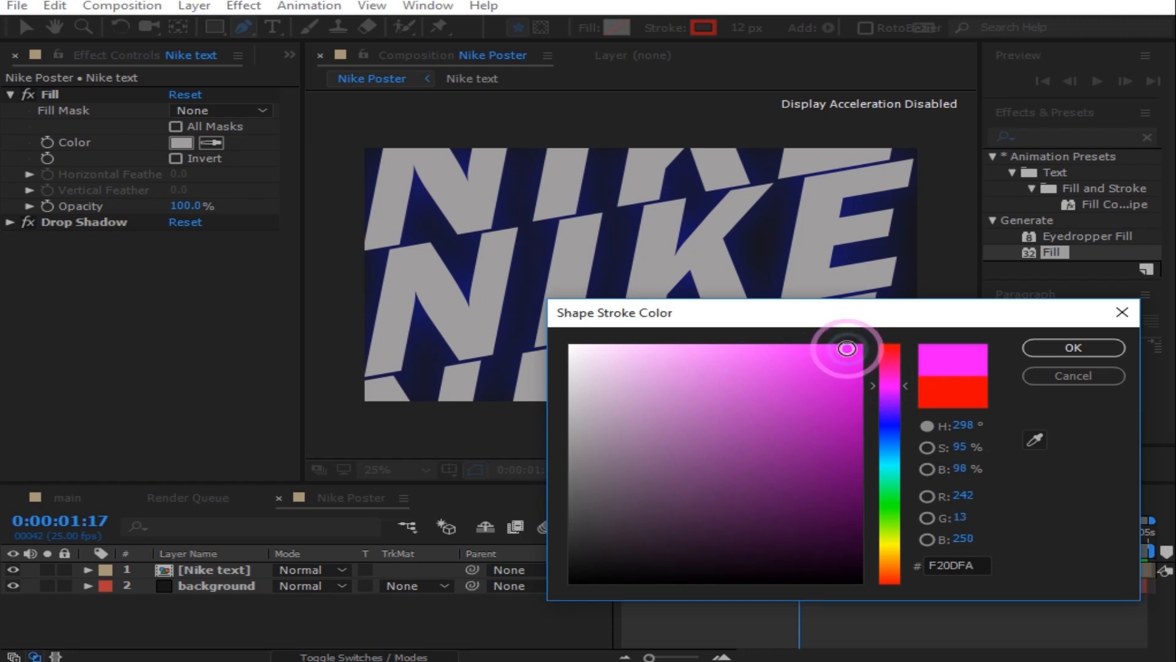
click(1034, 354)
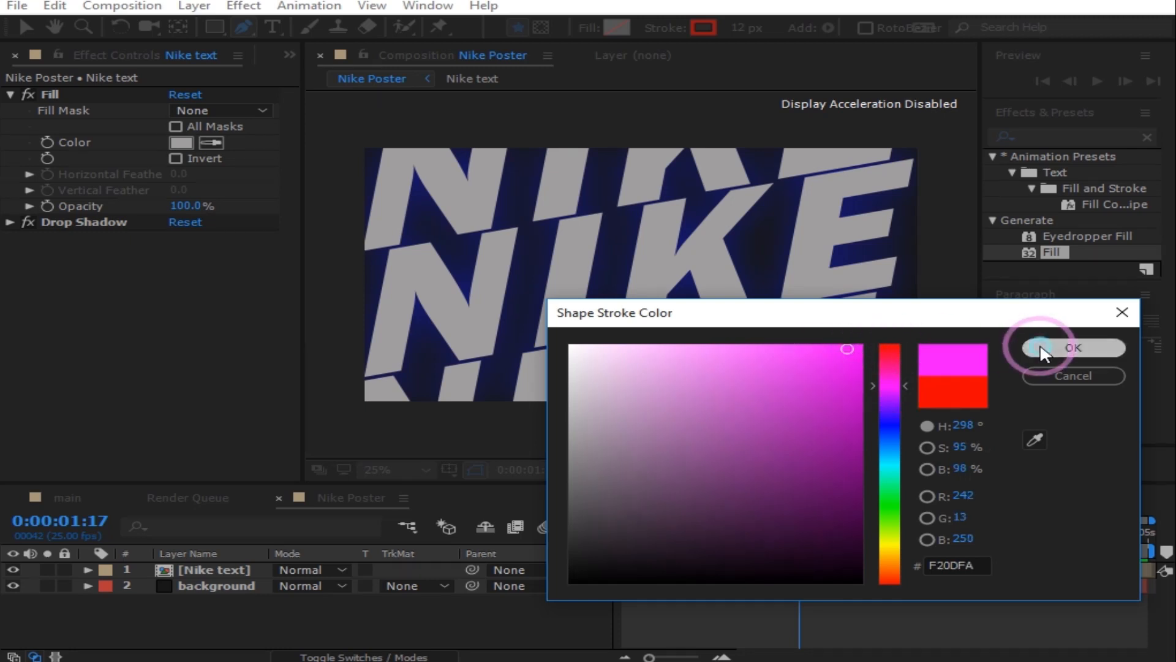
Step: Draw a two-crest wave across the lower poster, then return to 0:00 and select the layer
click(315, 403)
drag(466, 323, 517, 327)
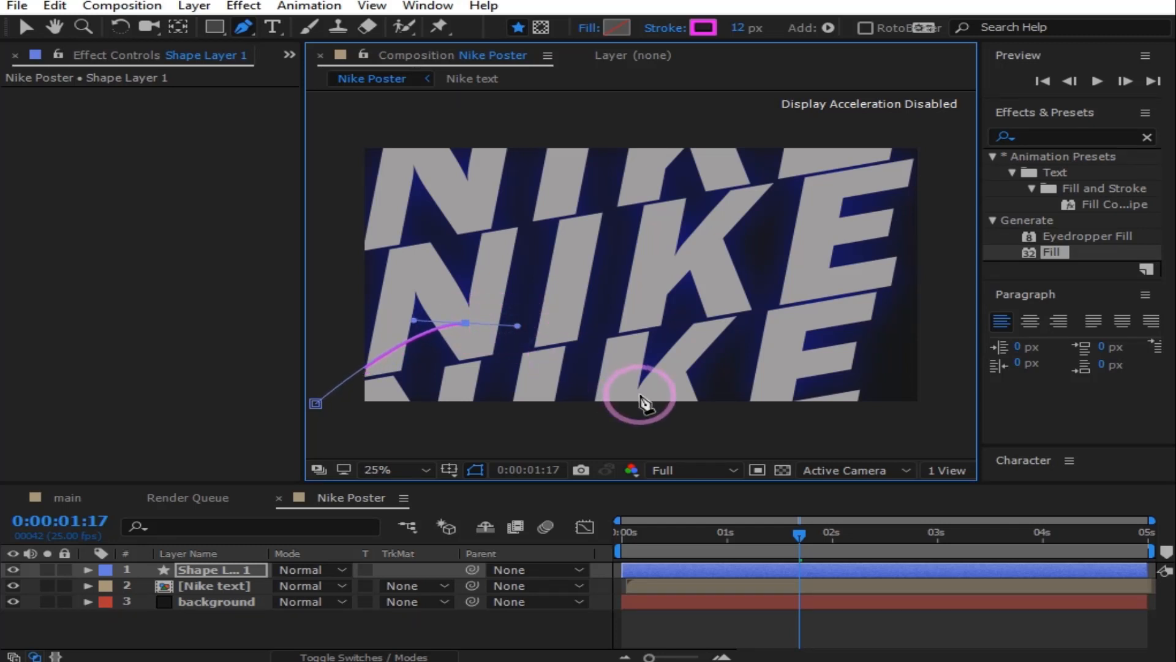
drag(606, 377, 674, 357)
drag(783, 313, 871, 329)
drag(931, 375, 951, 399)
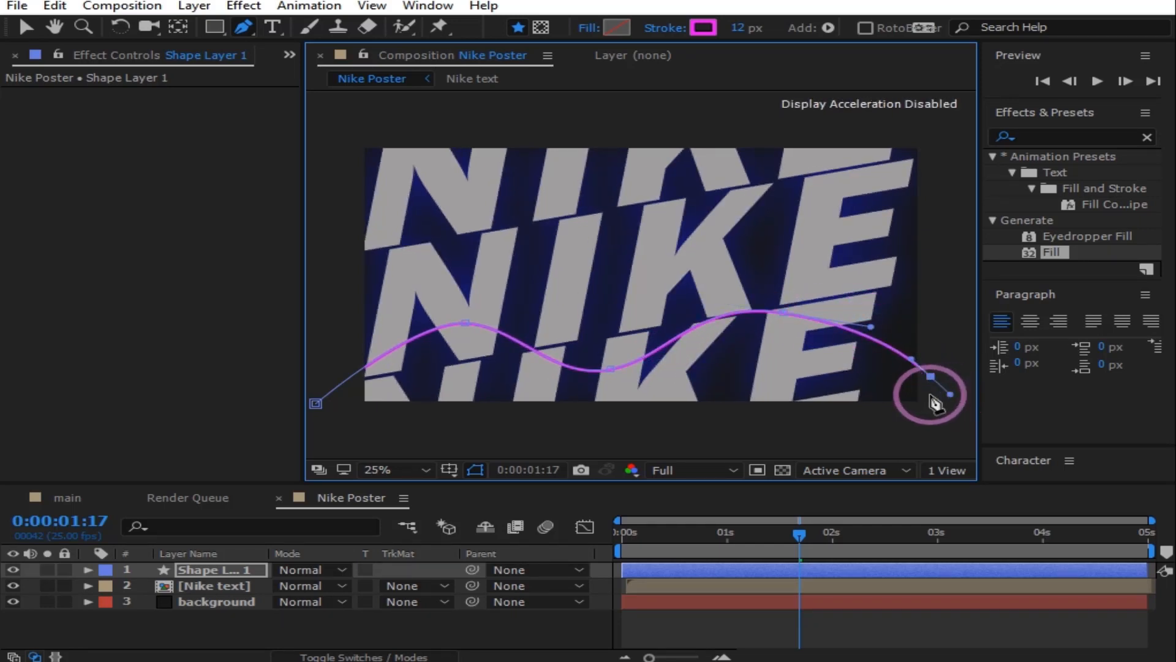
click(795, 534)
drag(688, 533, 613, 539)
click(84, 567)
Step: Add Trim Paths to Shape Layer 1 and keyframe End from 0% at 0:00 to 100% at 2:24
click(88, 569)
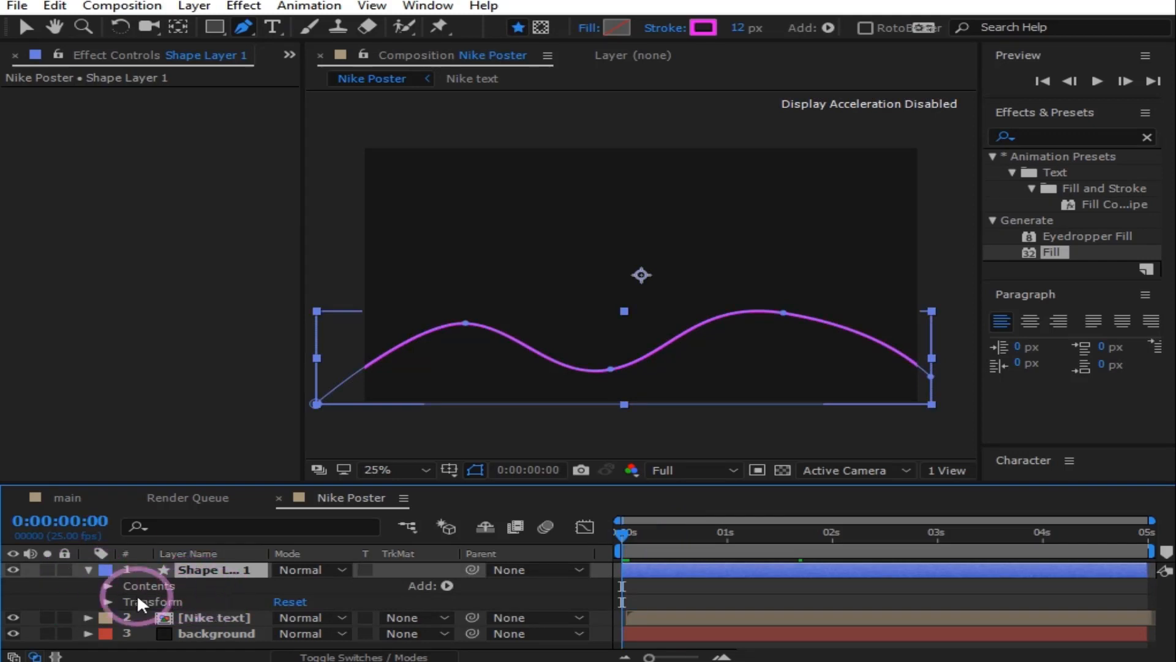
click(447, 585)
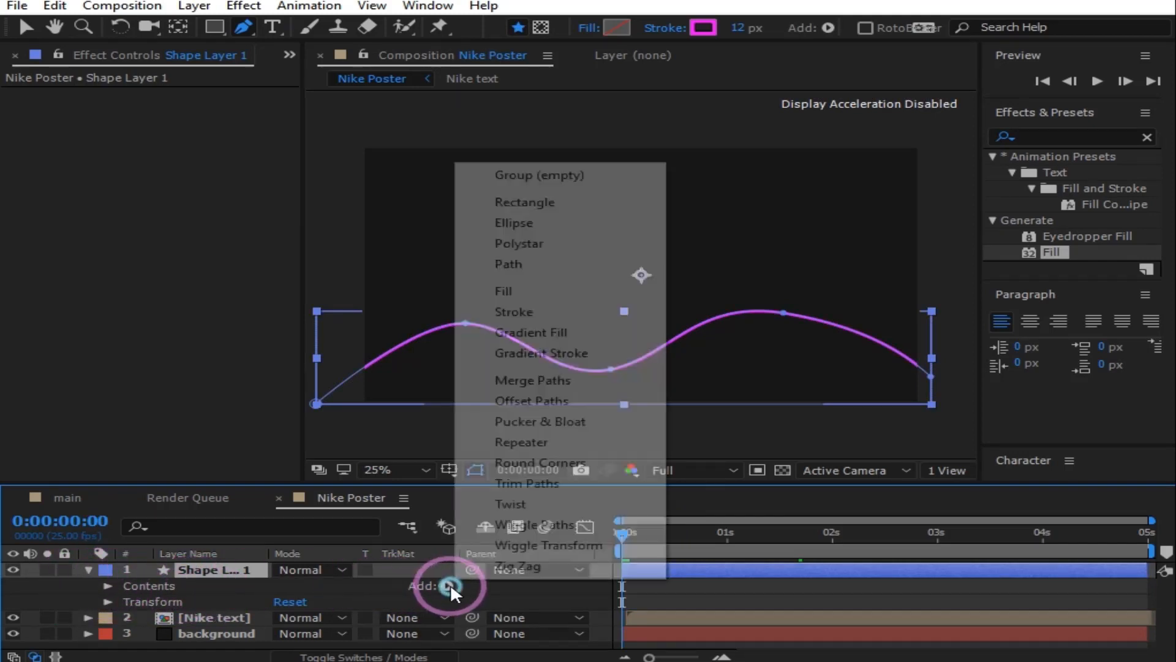
click(539, 484)
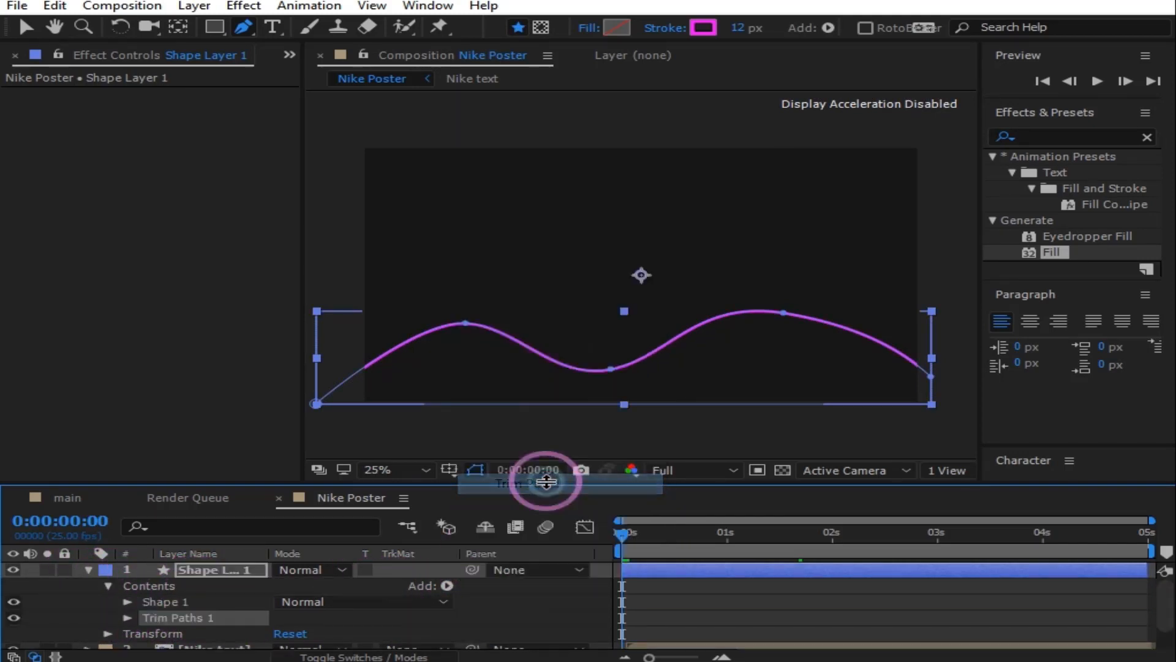
click(128, 617)
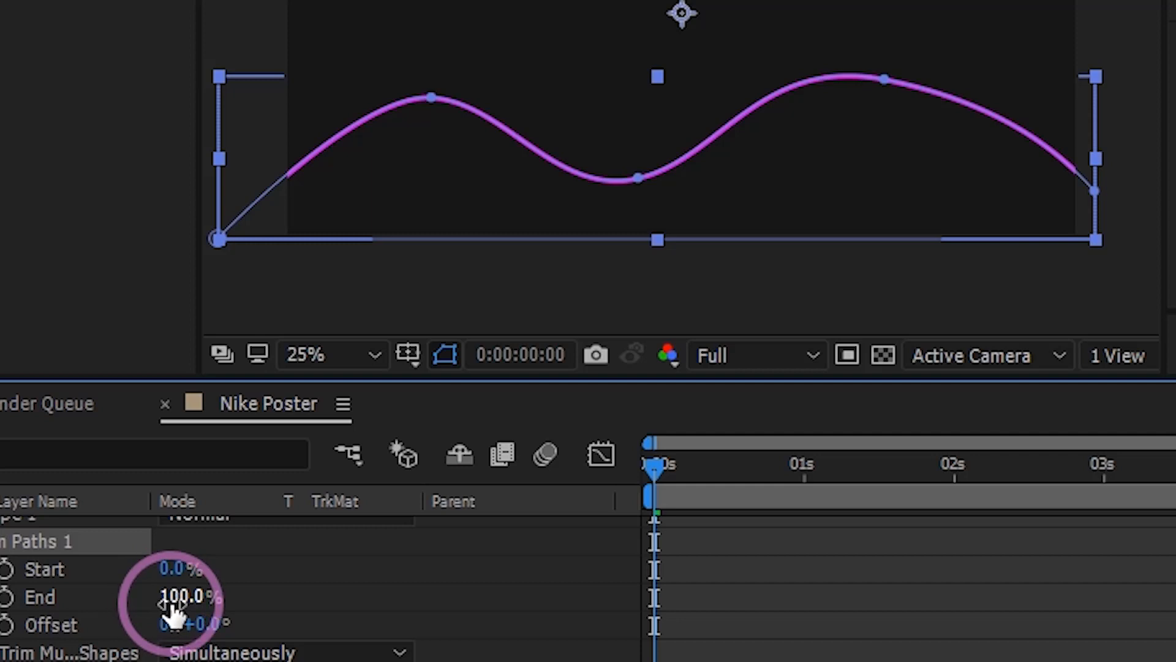
mouse_move(195, 596)
mouse_down()
mouse_move(235, 597)
mouse_move(104, 597)
mouse_move(54, 623)
mouse_up()
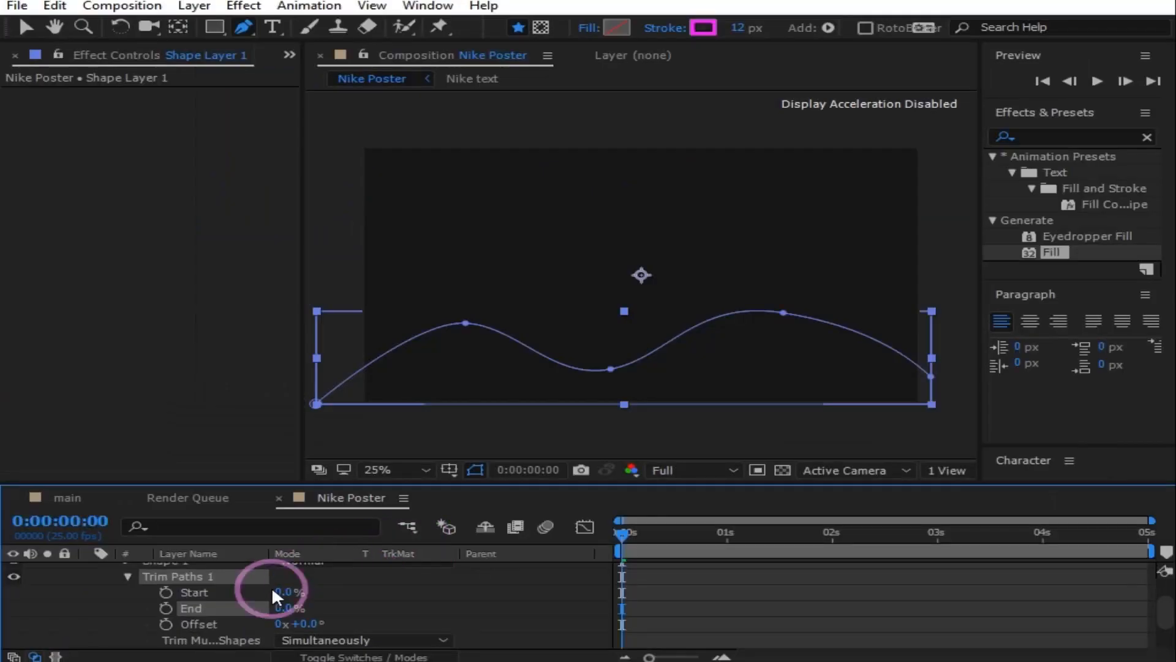
click(5, 597)
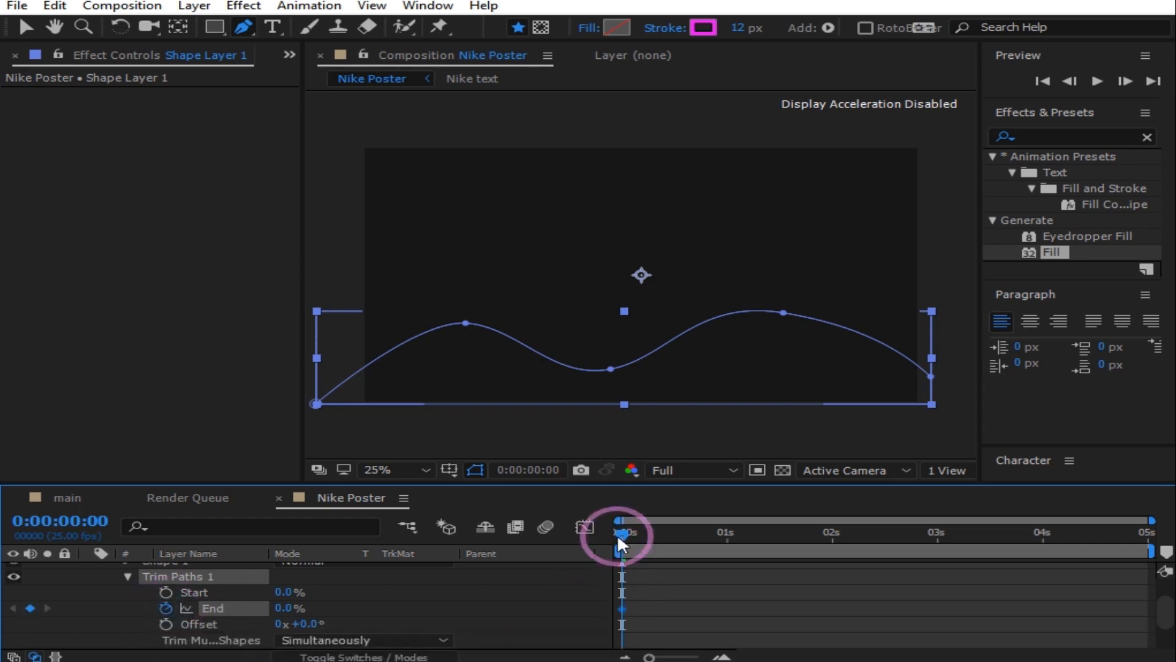
drag(698, 534, 932, 535)
drag(288, 608, 667, 613)
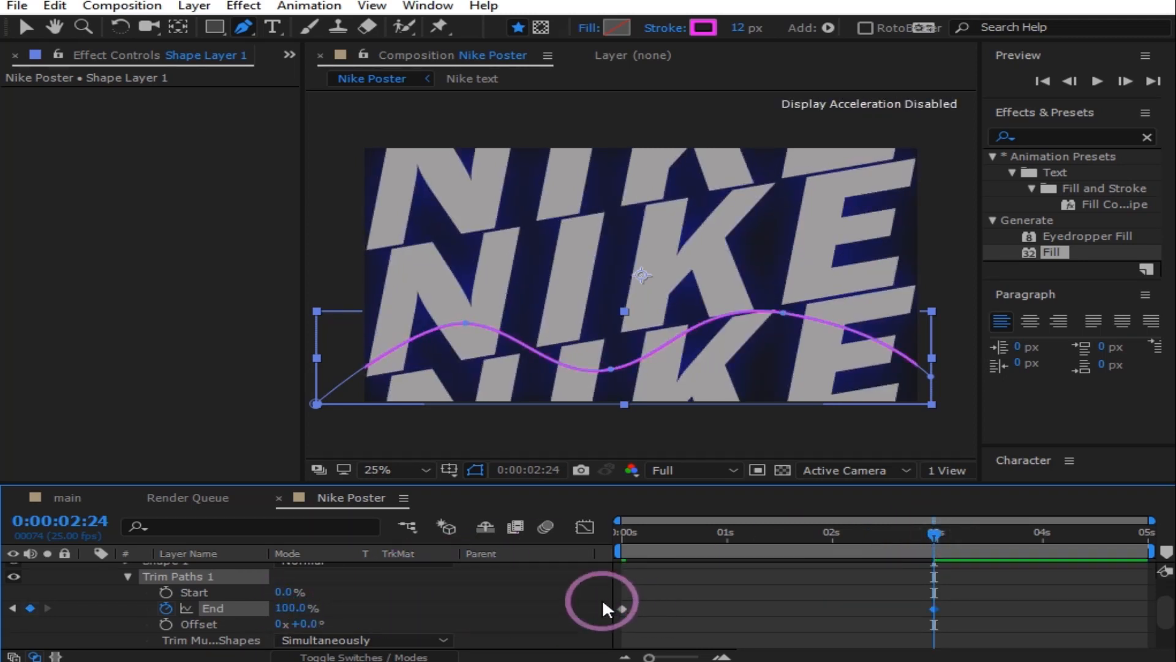
click(848, 553)
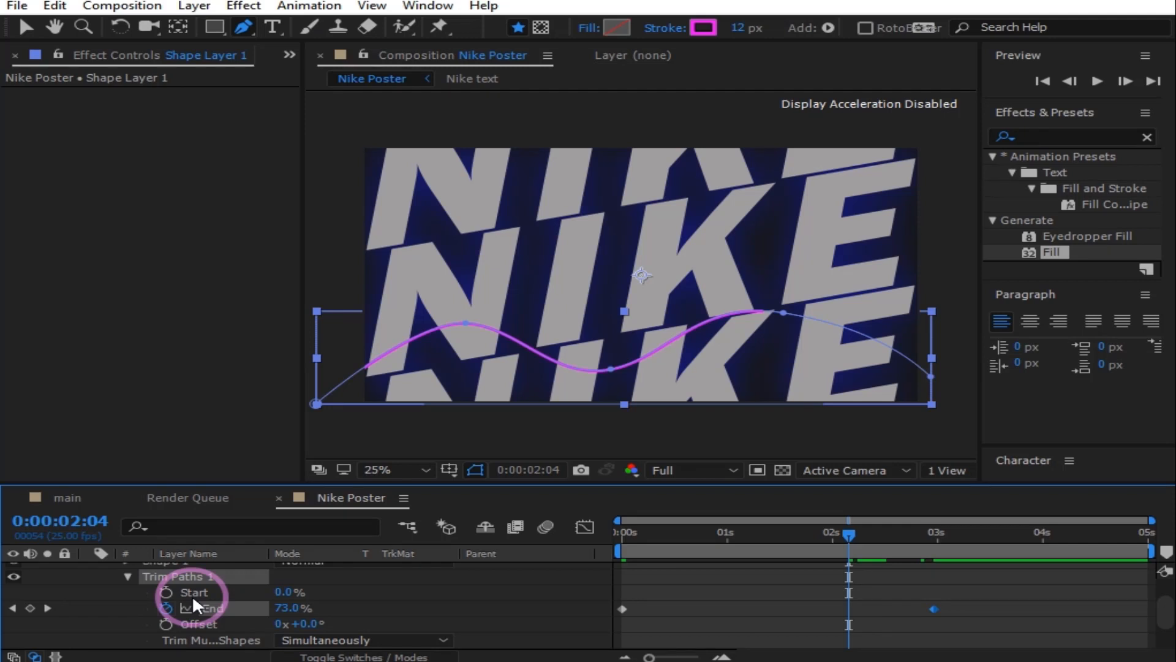
Step: Keyframe Trim Start from 0% at 2:04 to 100% at 3:13 so the wave erases
mouse_move(282, 598)
mouse_down()
mouse_move(312, 594)
mouse_move(158, 594)
mouse_up()
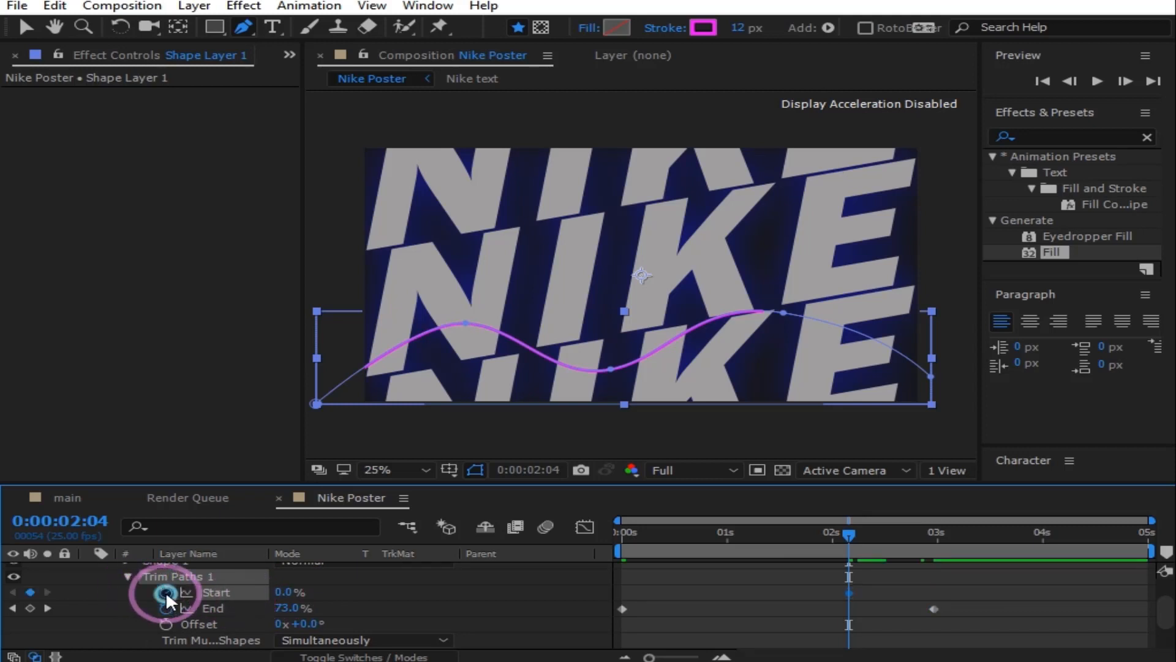
drag(845, 531, 947, 533)
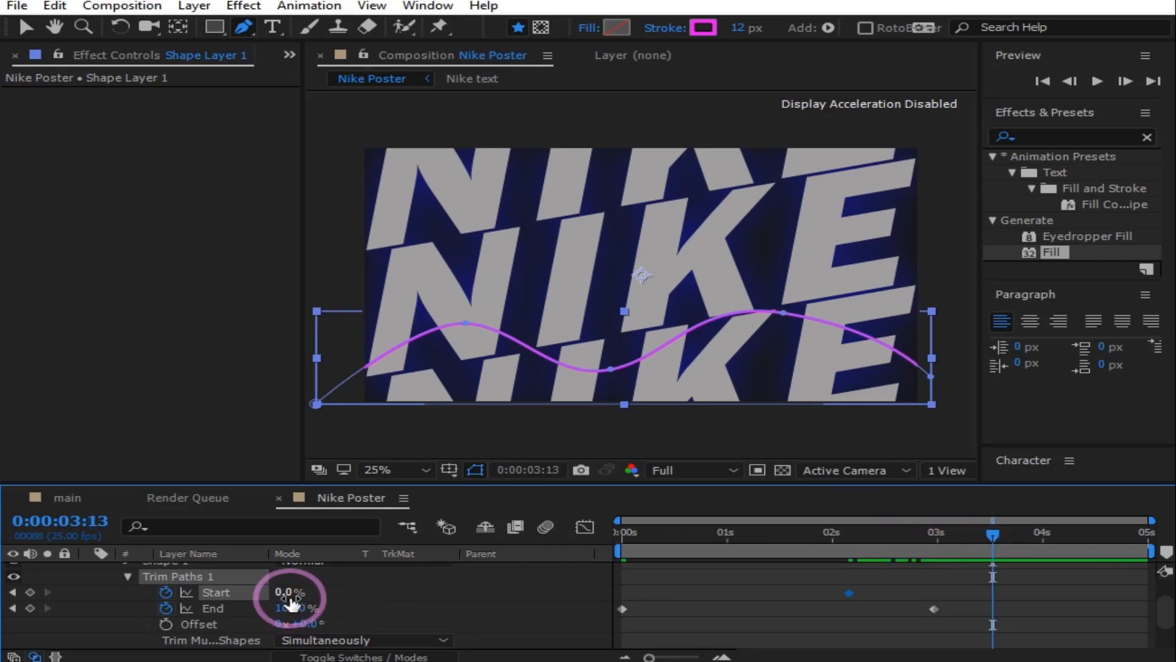
drag(290, 592, 427, 592)
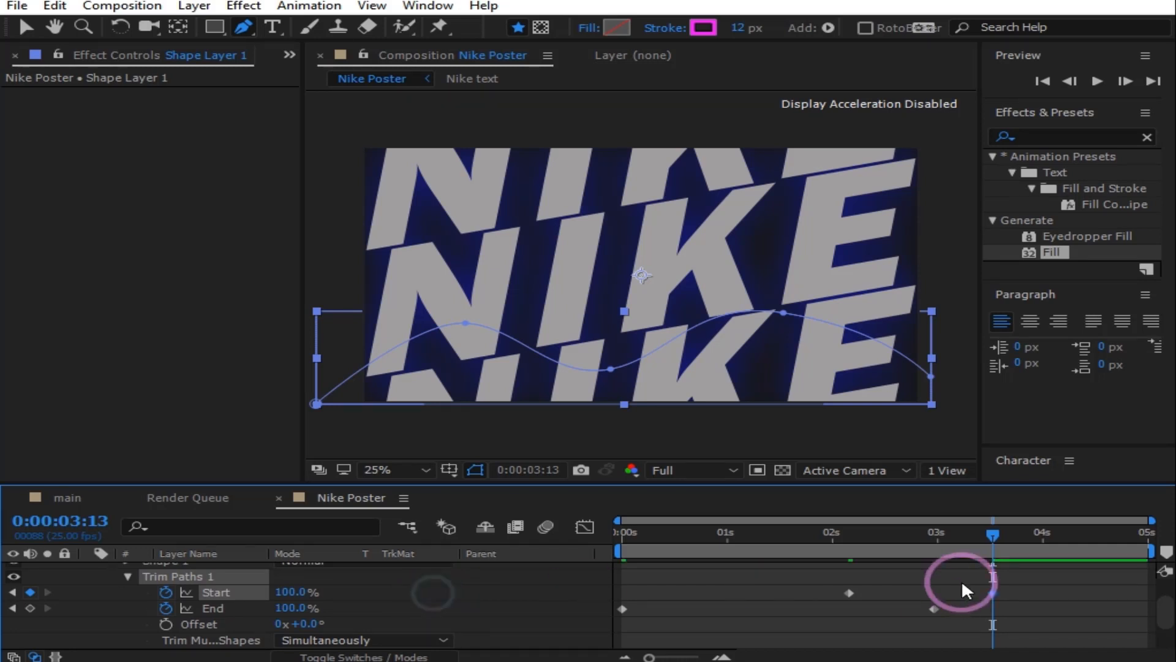
drag(993, 533, 974, 576)
Step: Apply Easy Ease to all the trim keyframes and show their speed graph
drag(1037, 622, 571, 594)
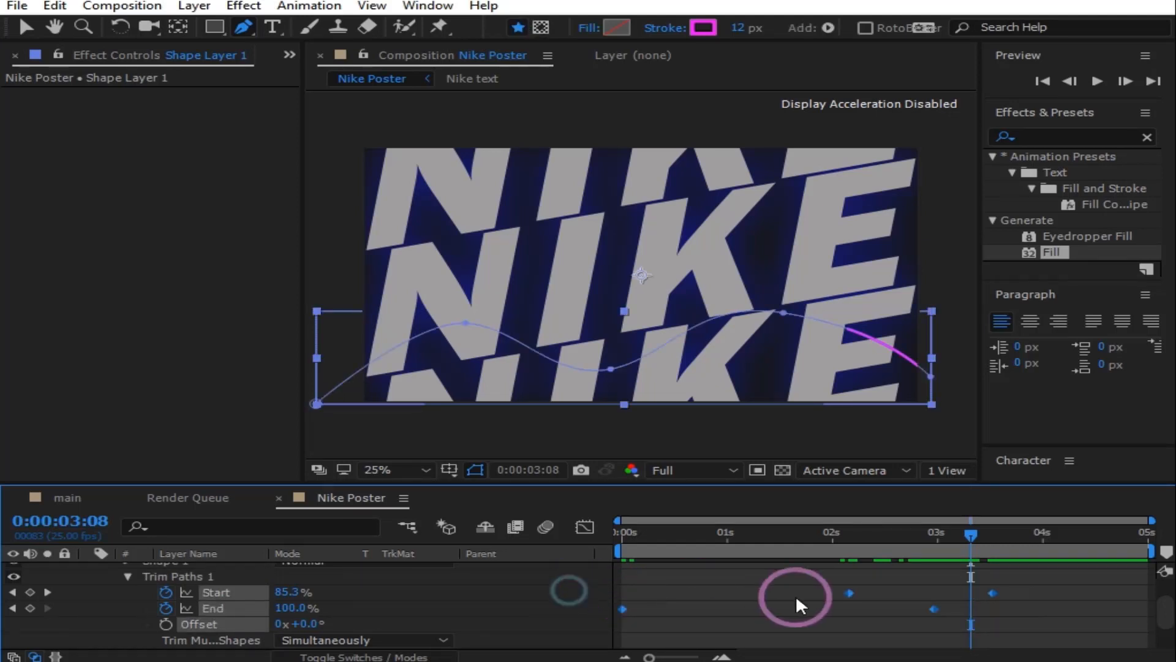
click(849, 593)
right_click(849, 593)
mouse_move(943, 578)
click(527, 457)
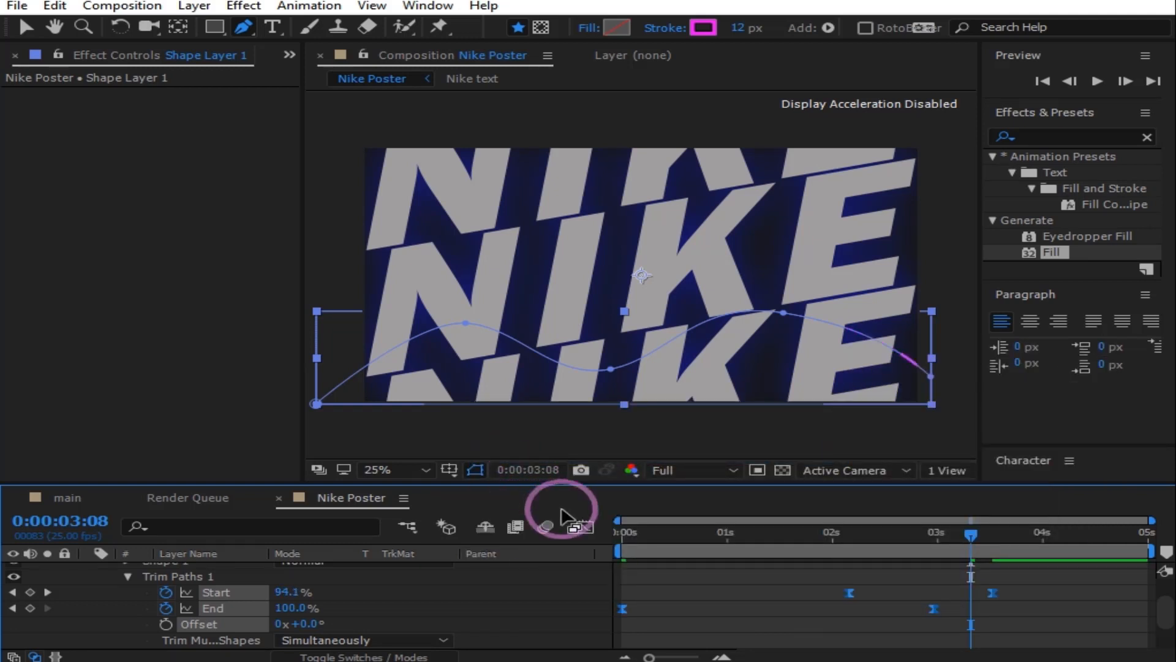
click(585, 527)
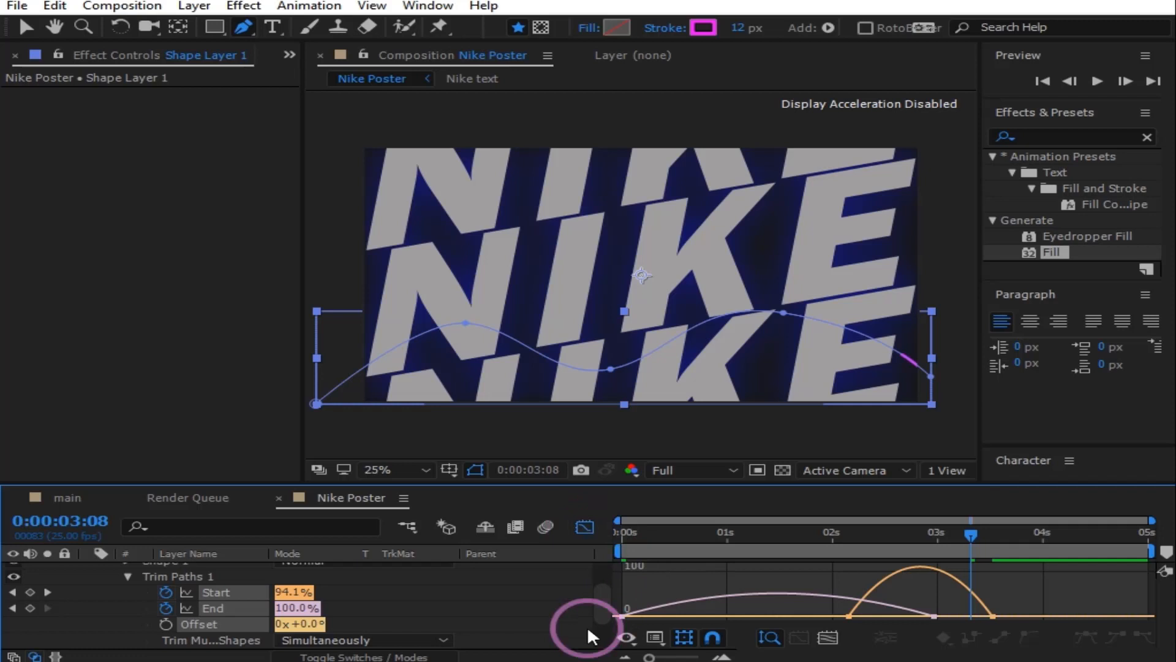
Step: Undo the accidental End keyframe removal and deselect the wave's path points
click(622, 616)
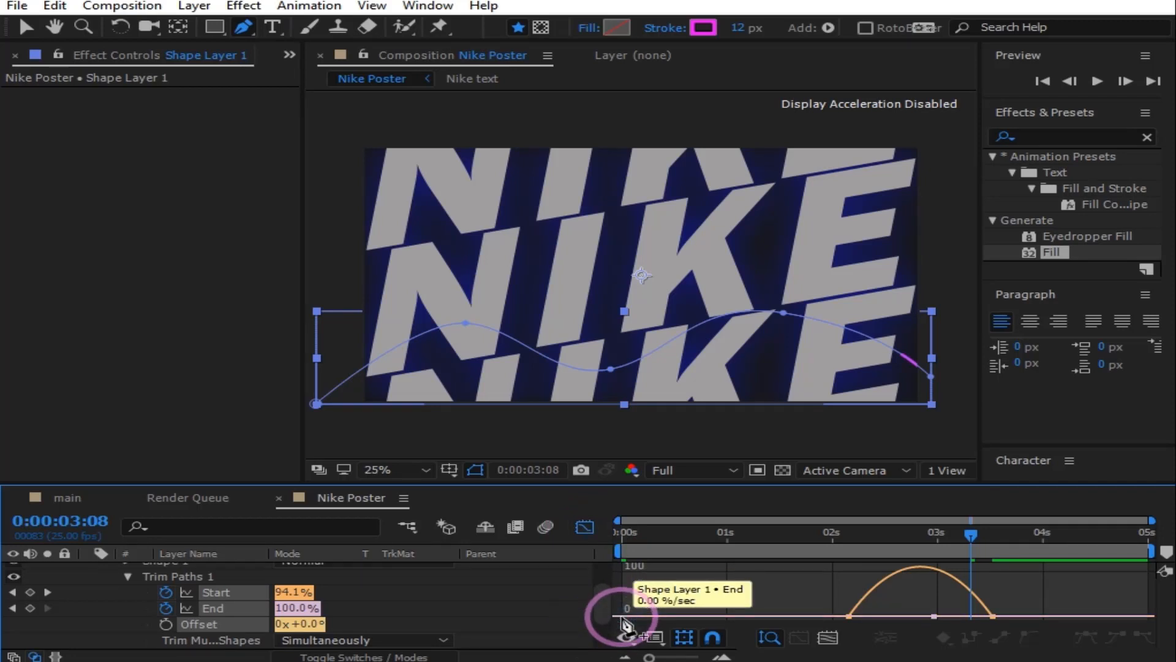
click(55, 5)
click(70, 19)
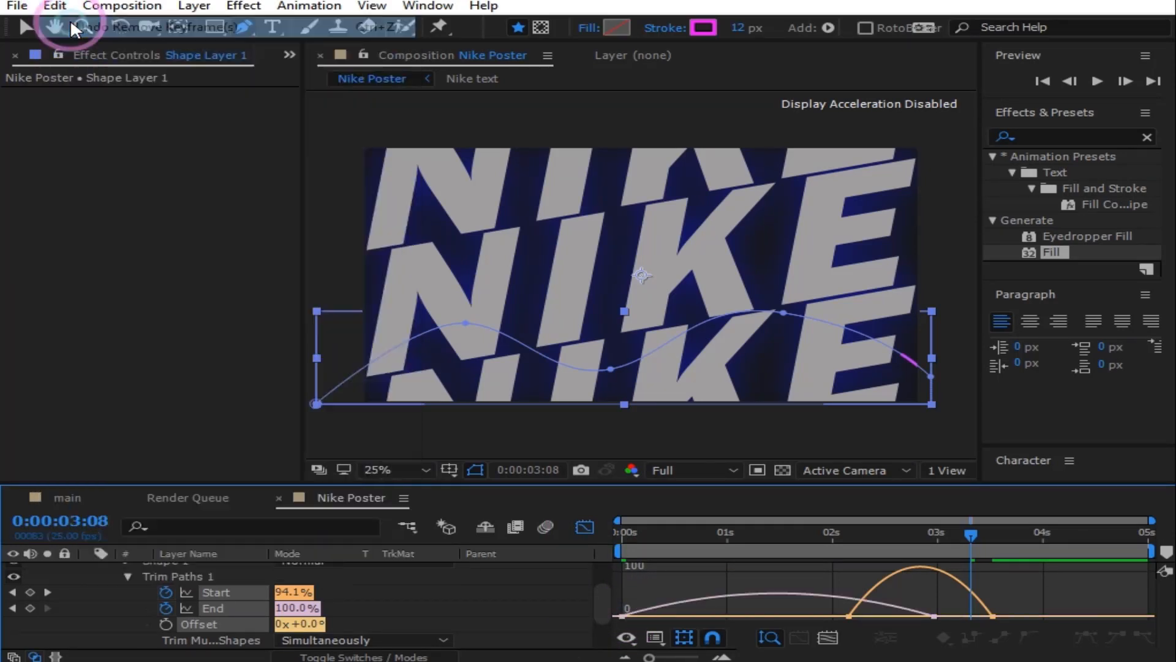
click(26, 27)
click(645, 257)
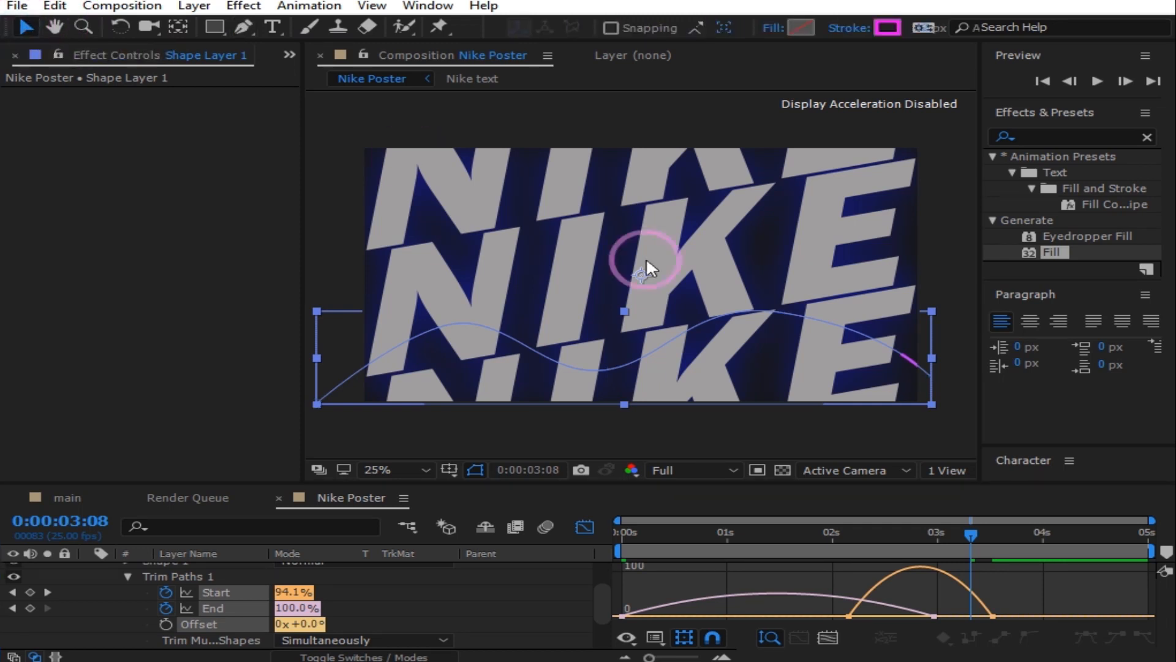
Step: Set the End keyframe's ease influence to about 90% and the Start keyframe's to about 60%
click(622, 615)
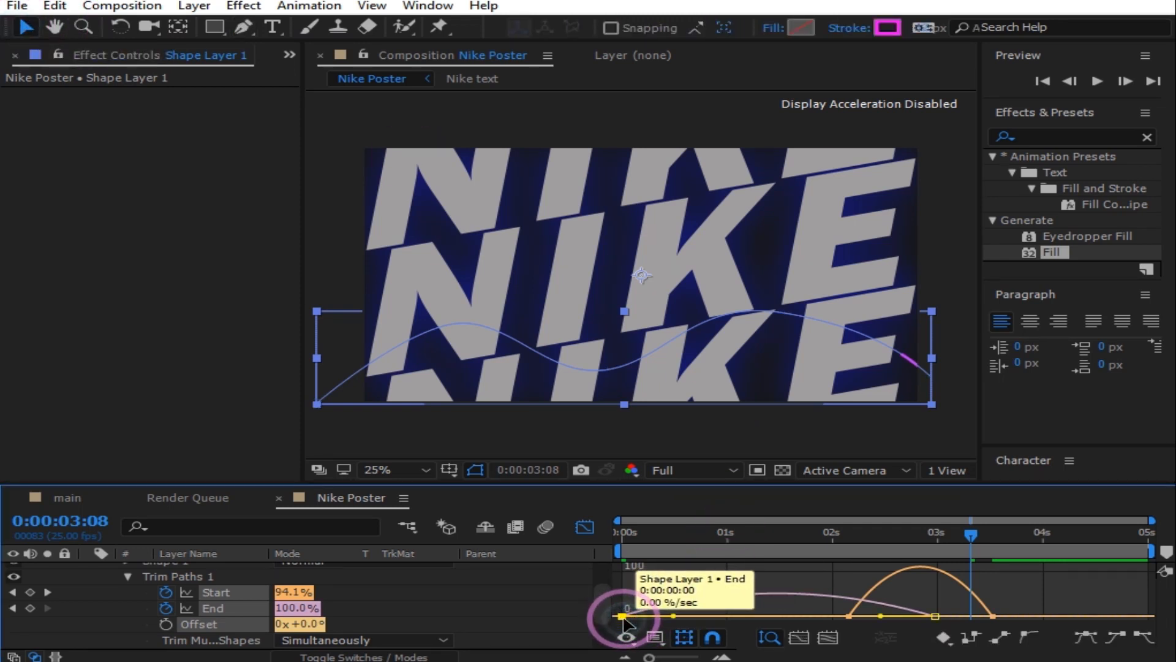
drag(673, 615, 793, 615)
drag(876, 615, 792, 615)
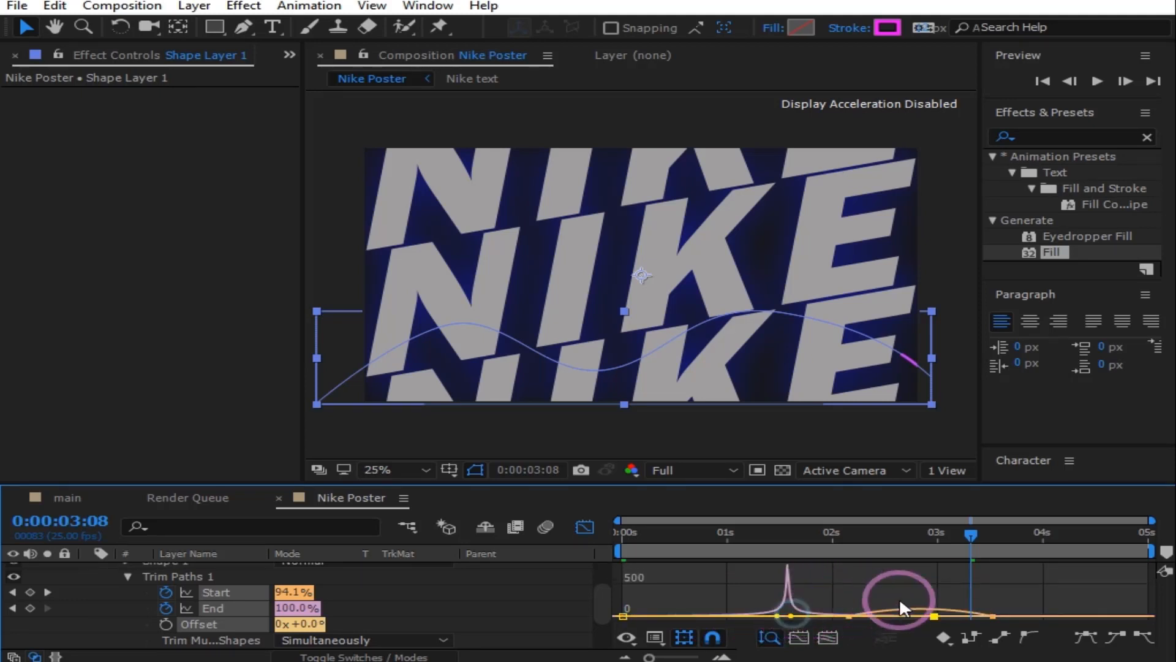
click(990, 615)
drag(870, 616, 932, 615)
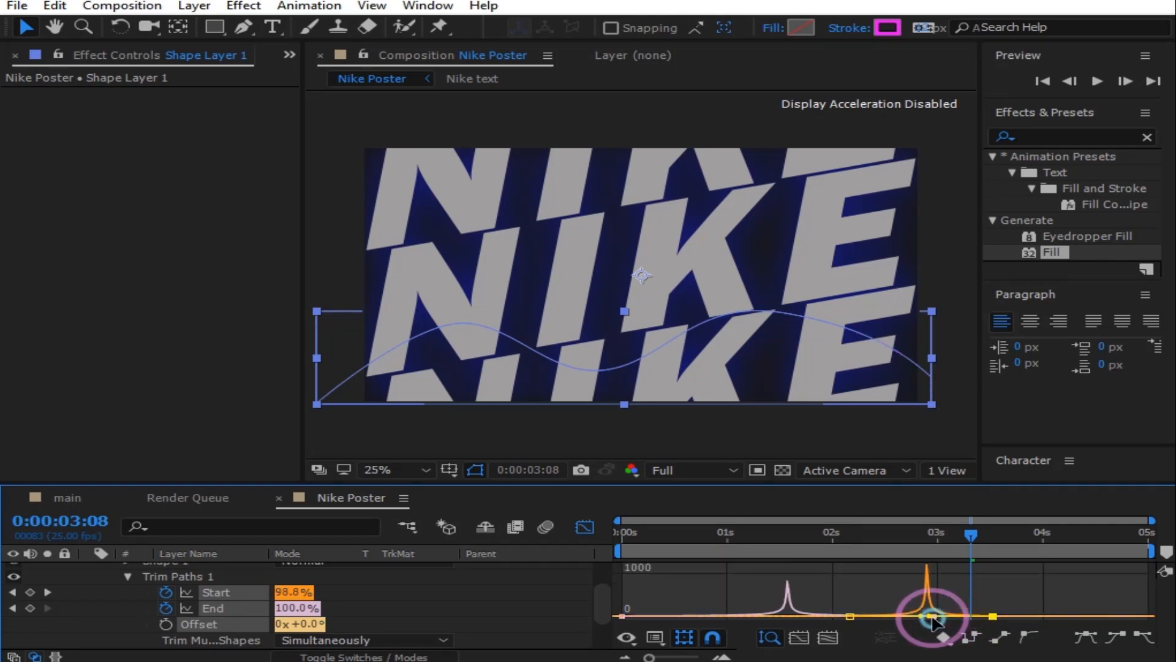
Step: Collapse Trim Paths 1, the shape contents and Shape Layer 1
click(249, 557)
click(128, 576)
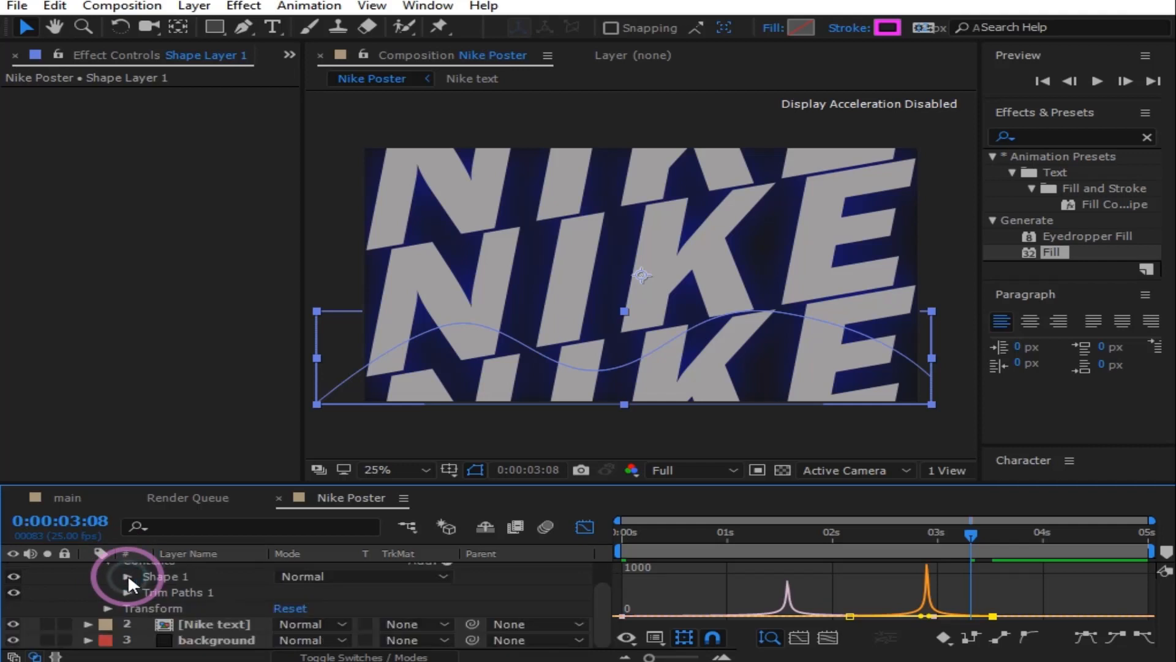
click(109, 561)
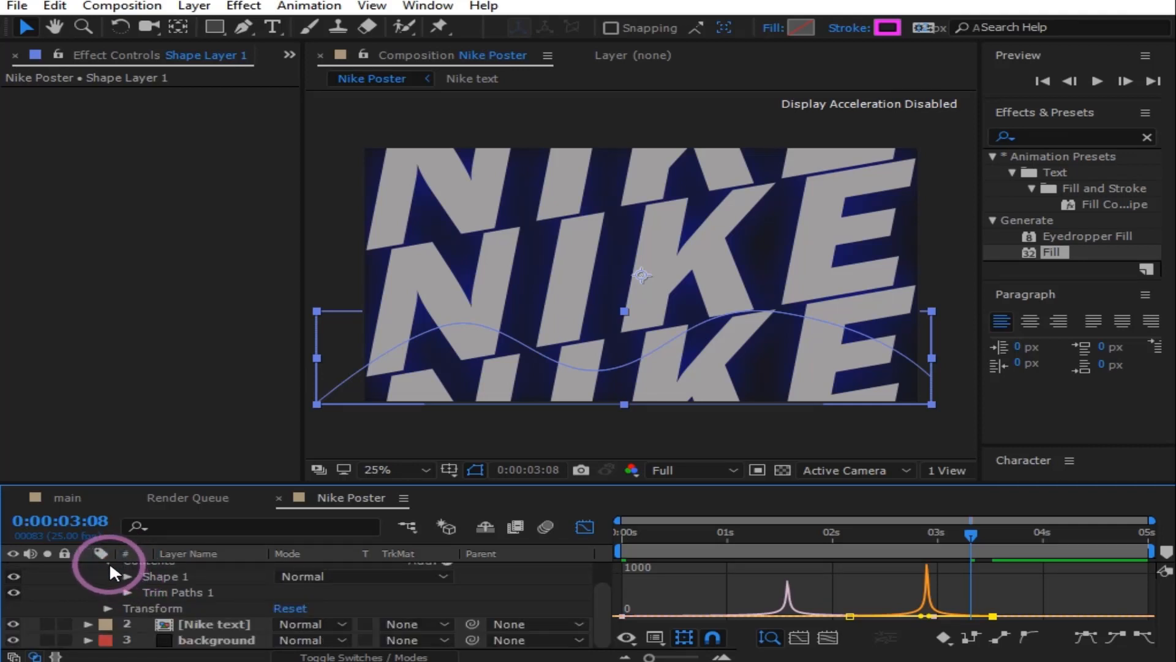
click(88, 569)
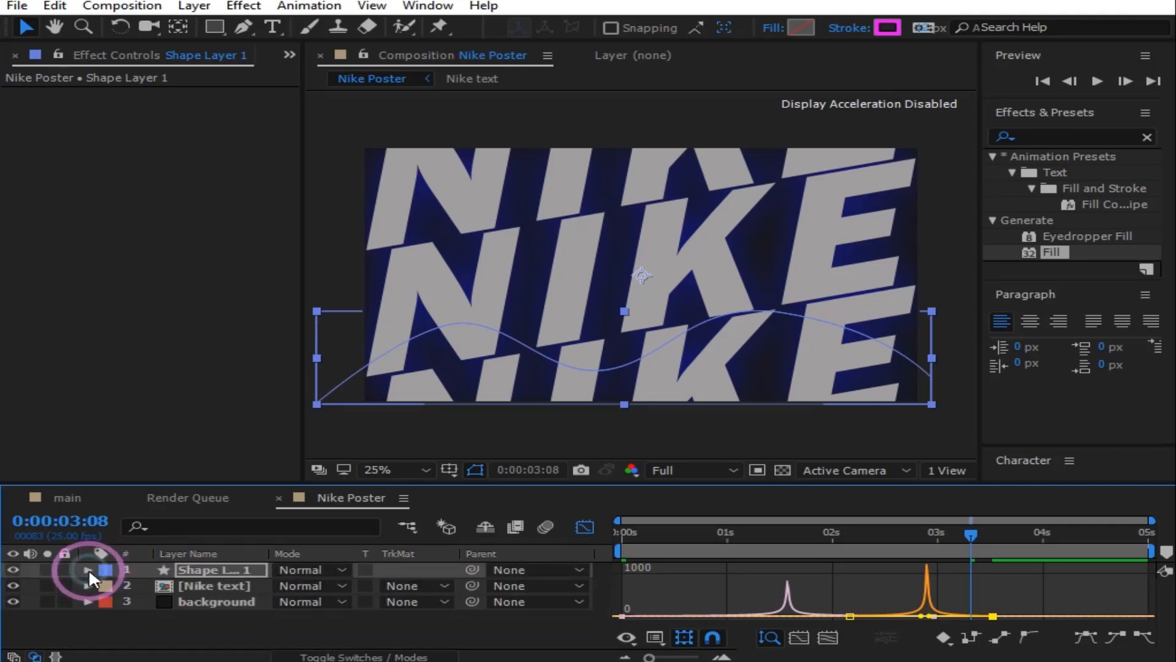
Step: Leave the Graph Editor, preview the wave animation, then set the stroke width to 15 px
click(270, 637)
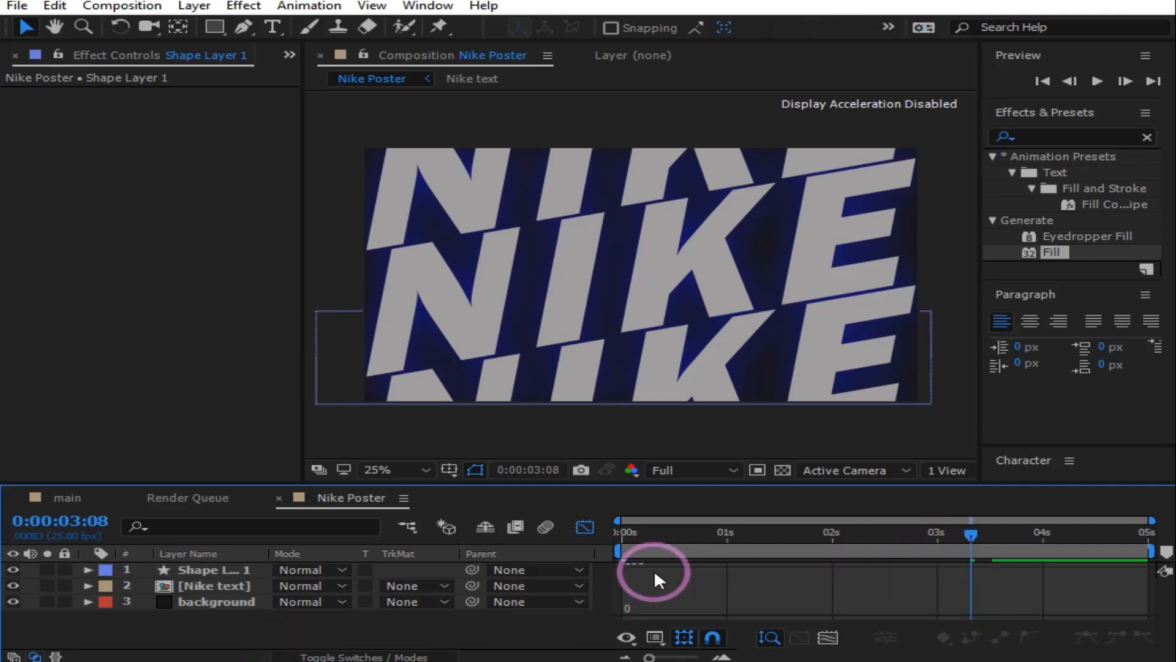
click(586, 527)
click(1096, 79)
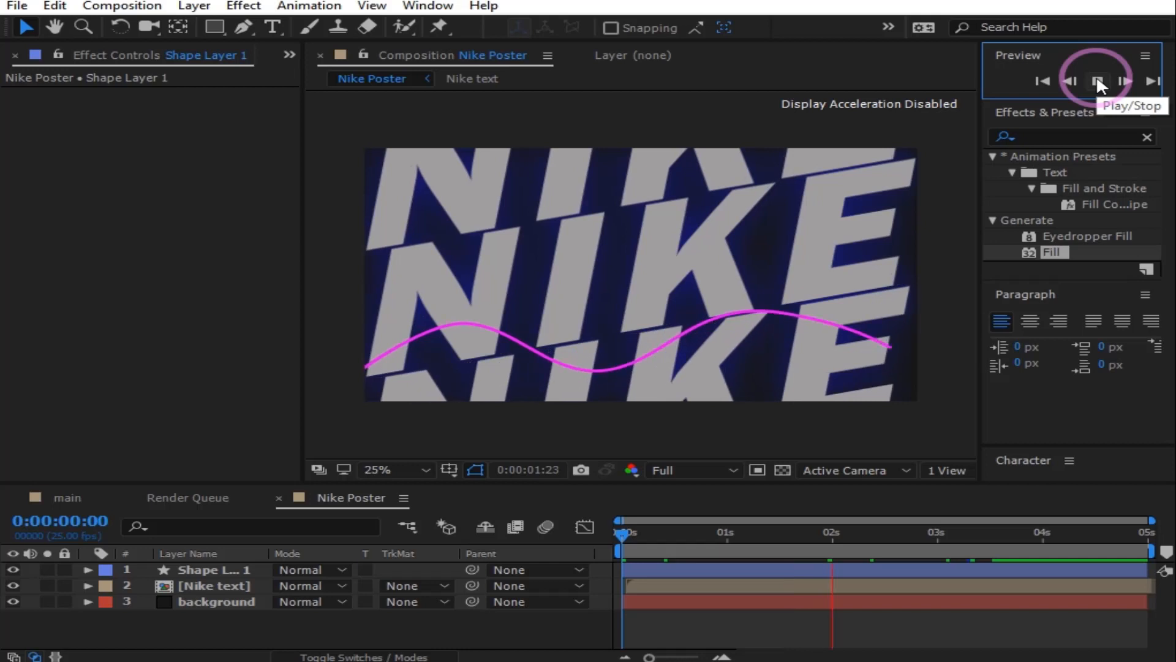
click(1097, 82)
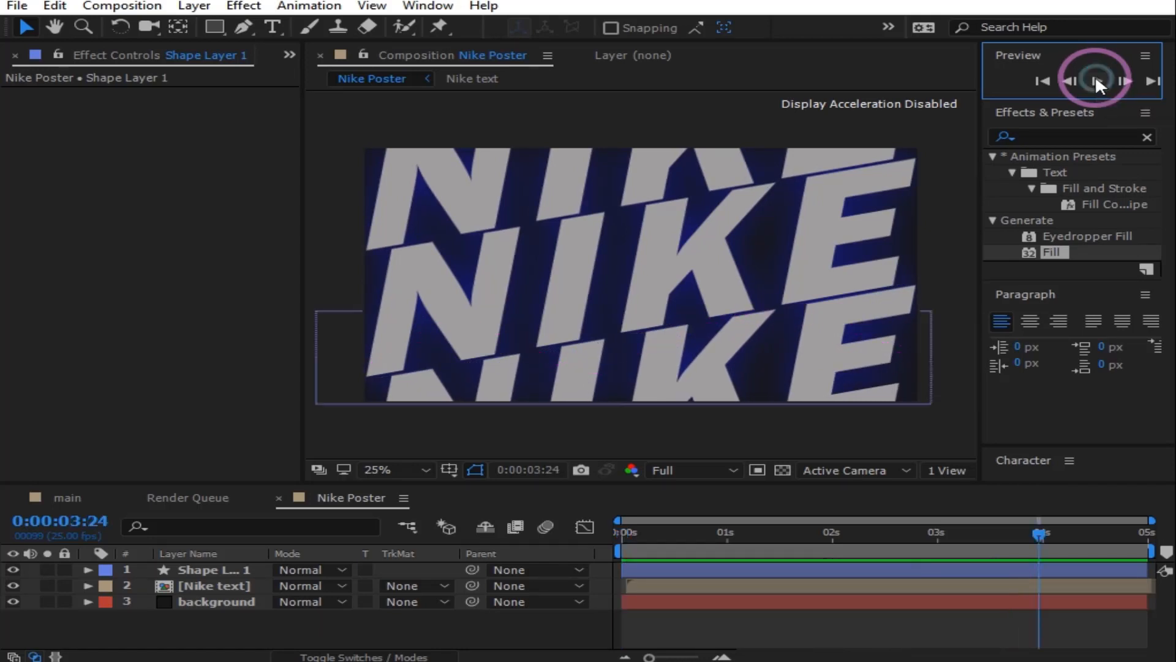
click(250, 620)
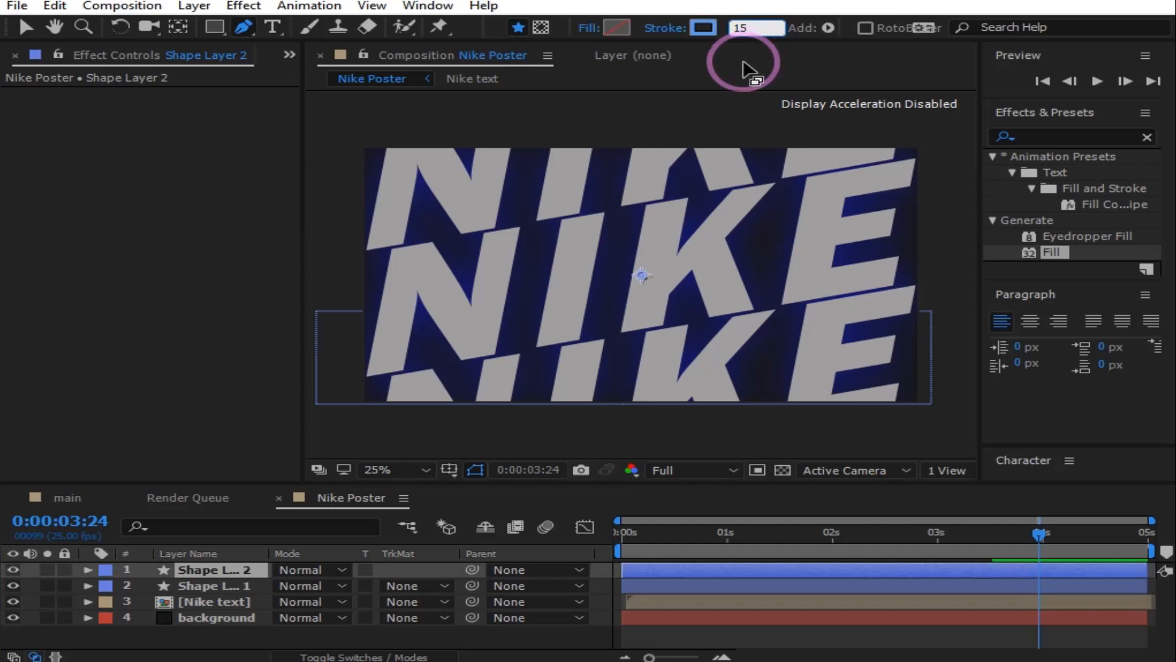
click(744, 63)
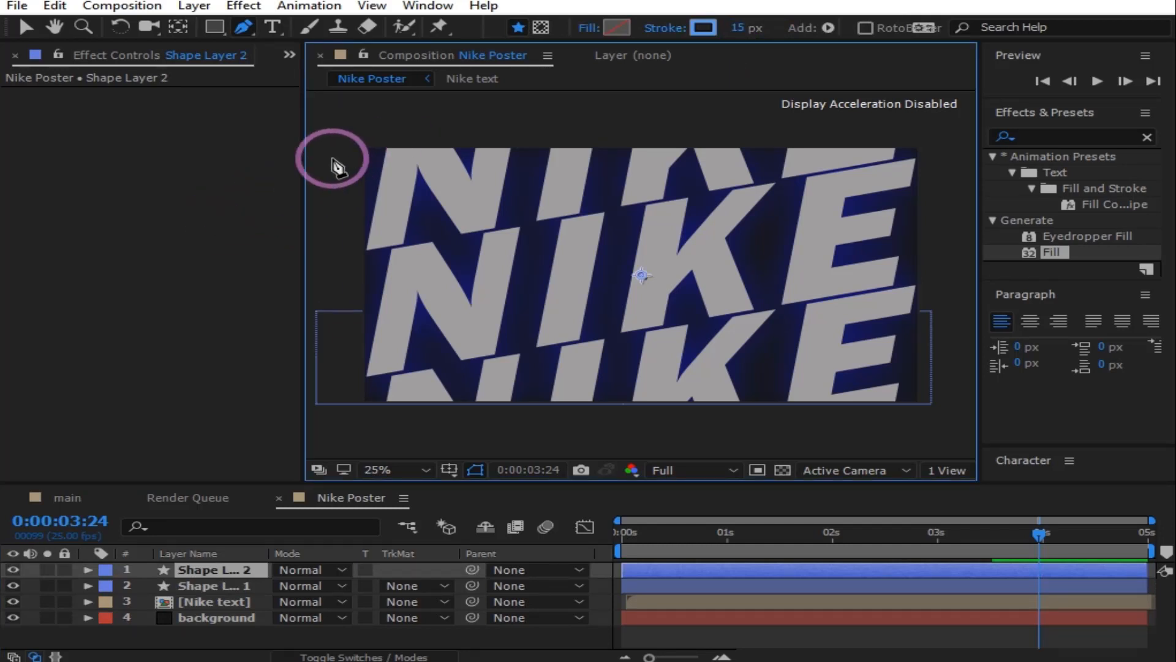
Step: Draw a four-point Bezier path from the top-left across the NIKE rows to the lower right
click(335, 159)
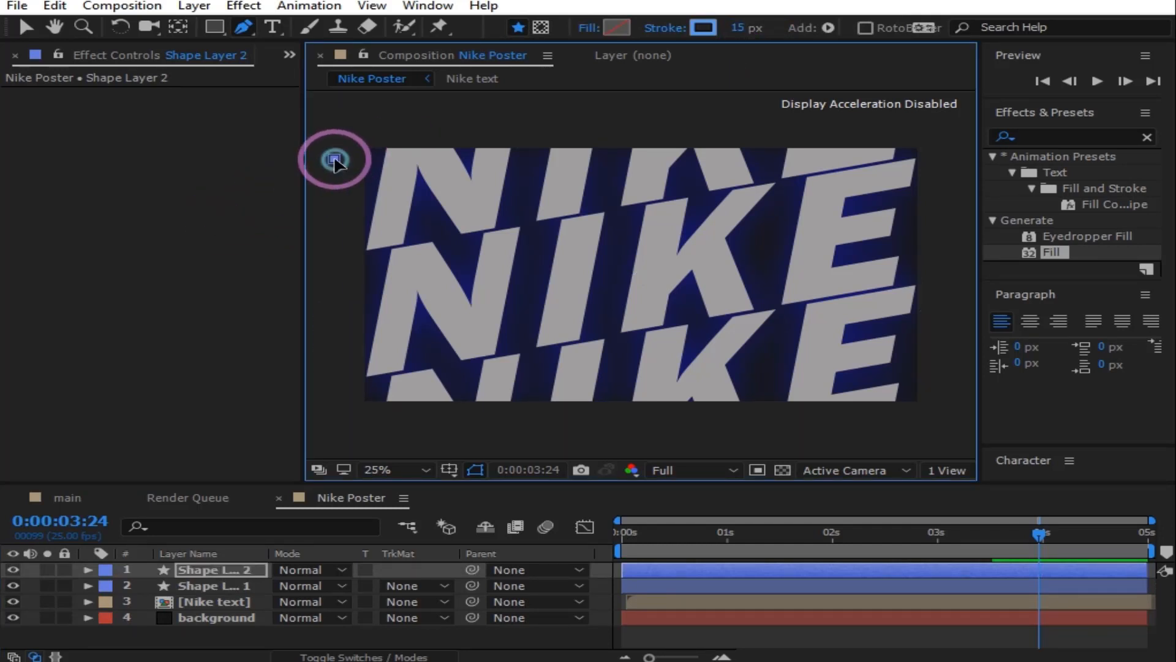
drag(576, 198, 652, 279)
drag(691, 337, 799, 395)
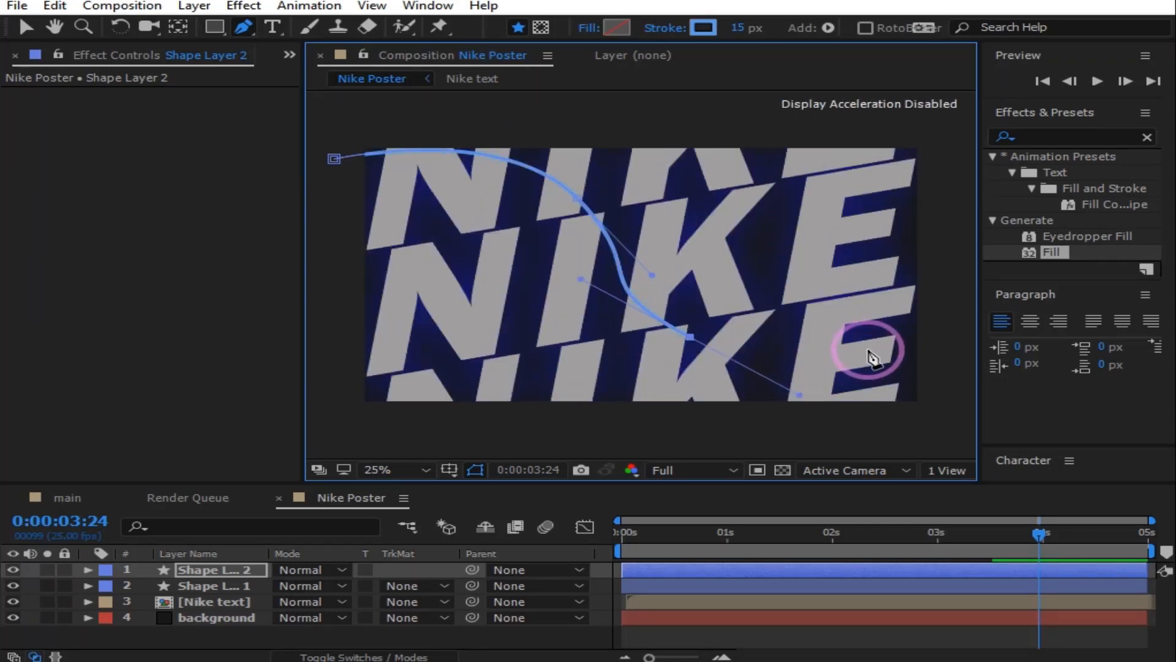
drag(882, 351, 996, 421)
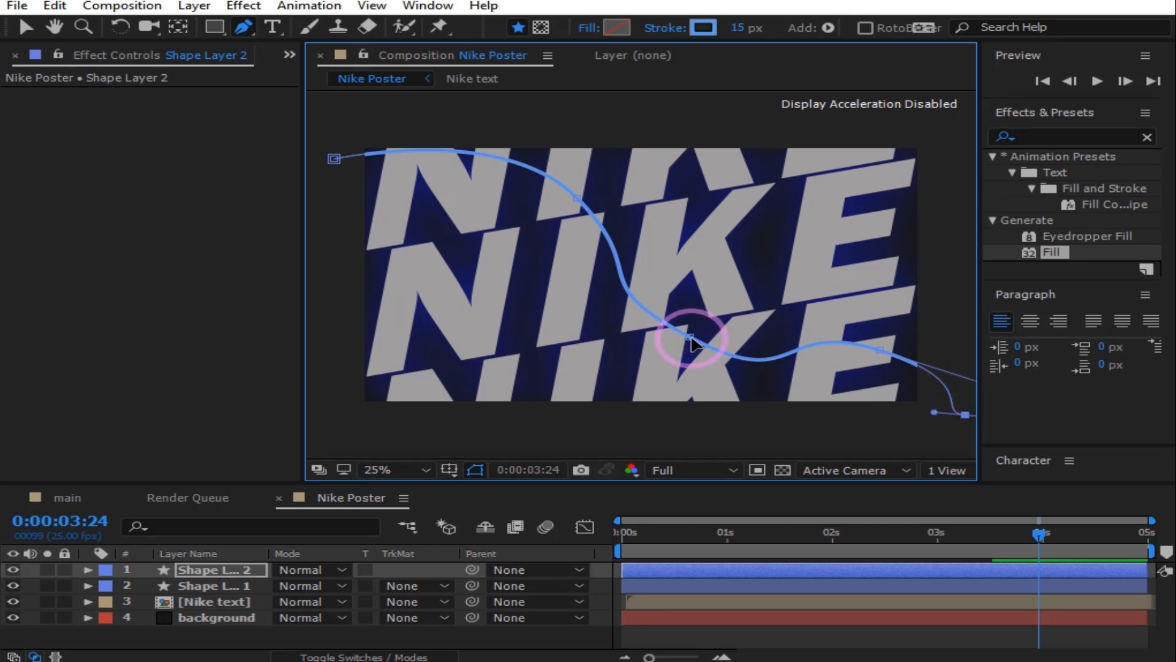
Step: Adjust the middle vertex handles to smooth the curve's bends, then deselect the layer
drag(692, 343, 686, 354)
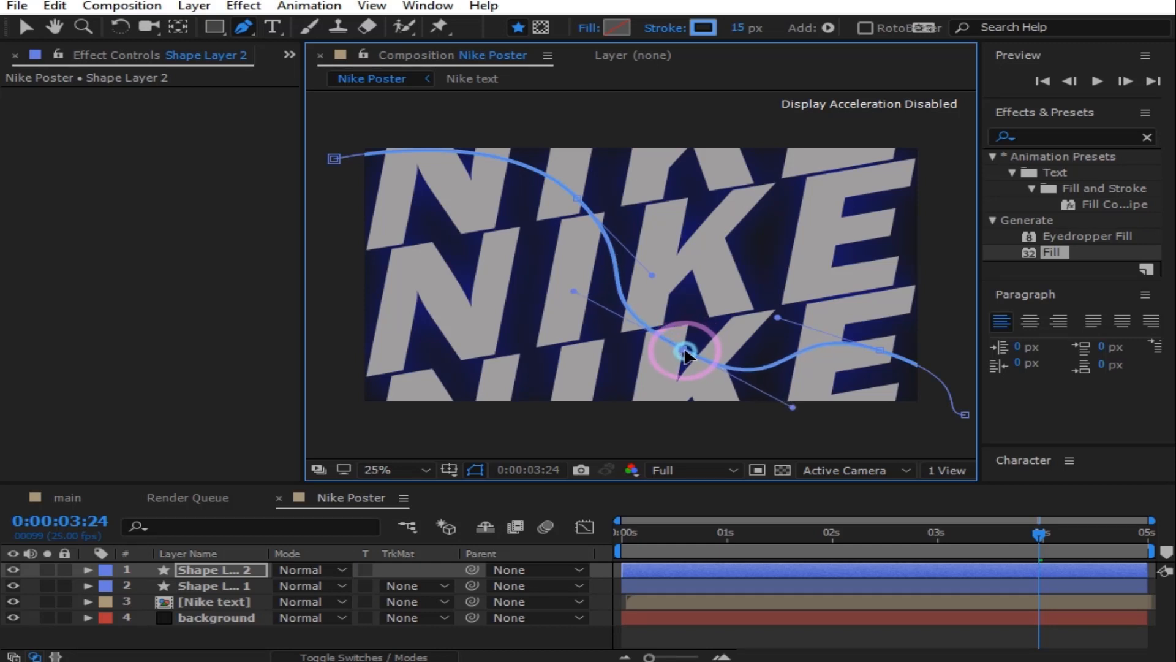
click(576, 298)
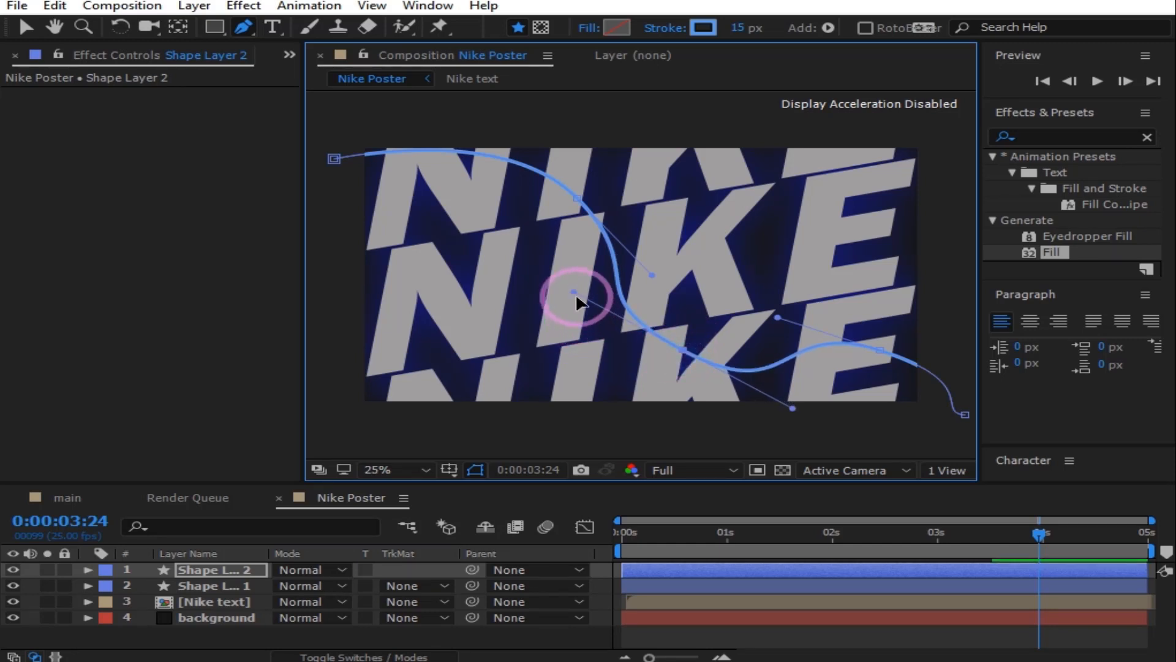
drag(576, 299, 615, 310)
click(785, 418)
drag(786, 421, 748, 378)
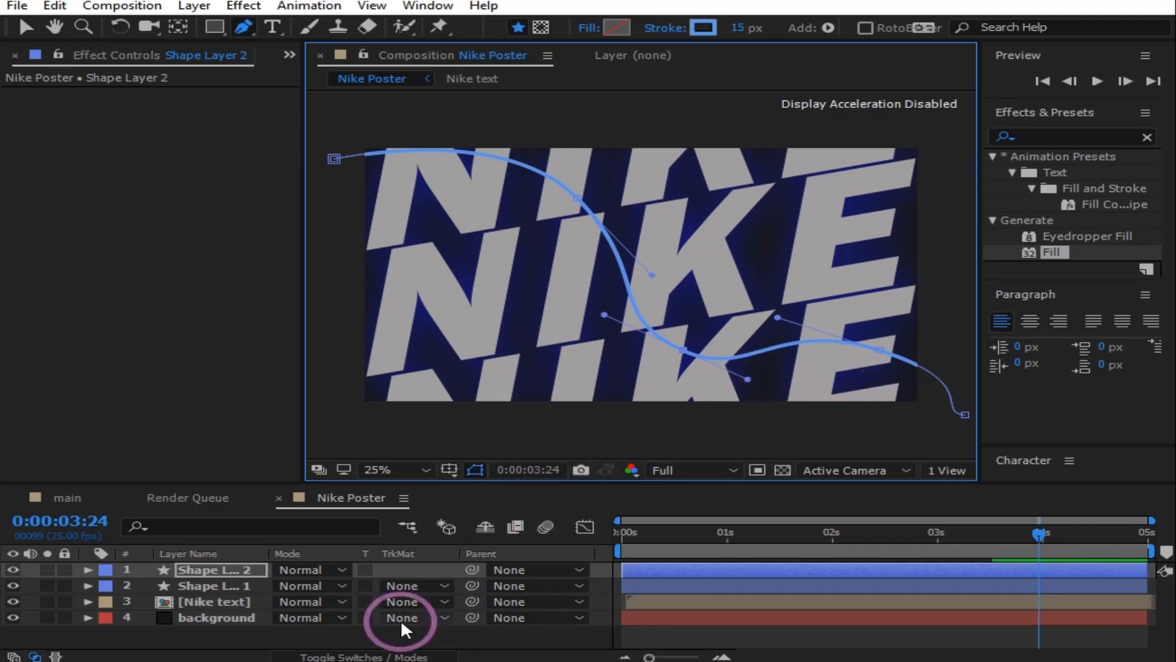
click(245, 632)
Step: Add Trim Paths to Shape Layer 2 and keyframe Start and End to draw the curve on
key(v)
click(49, 573)
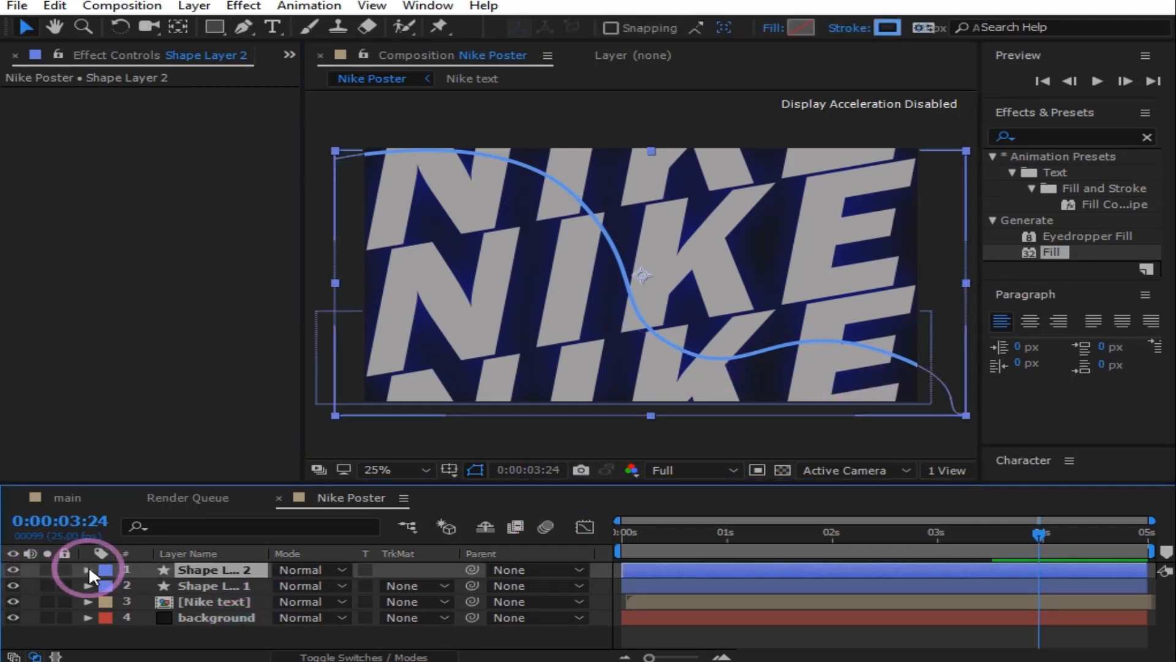
click(88, 569)
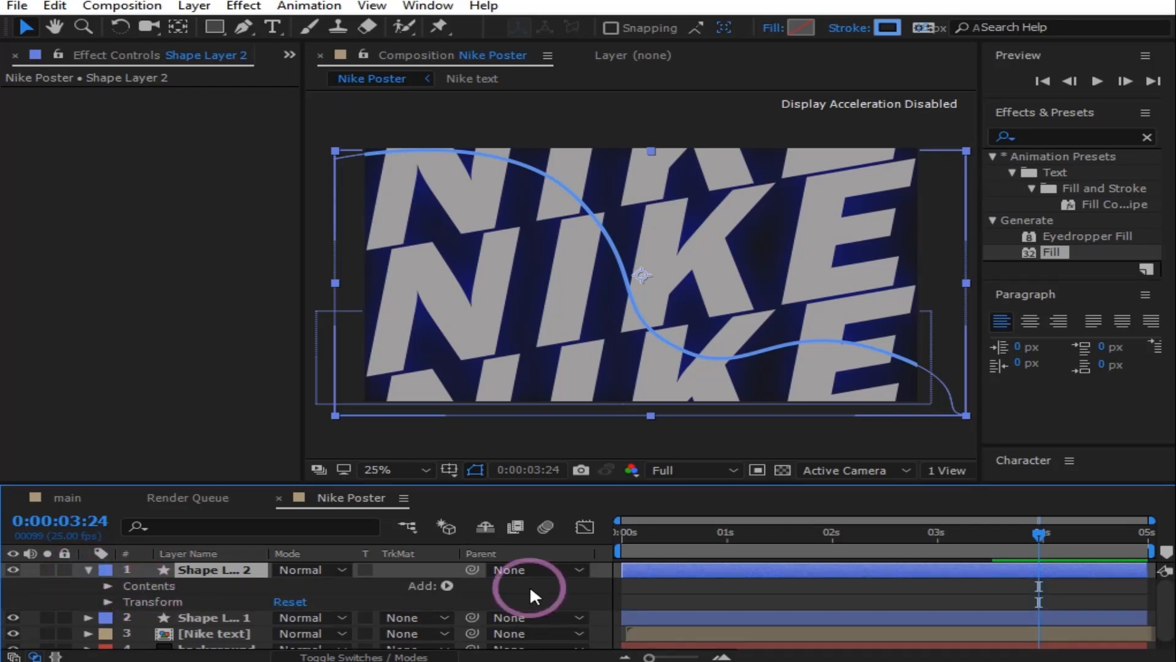
click(446, 585)
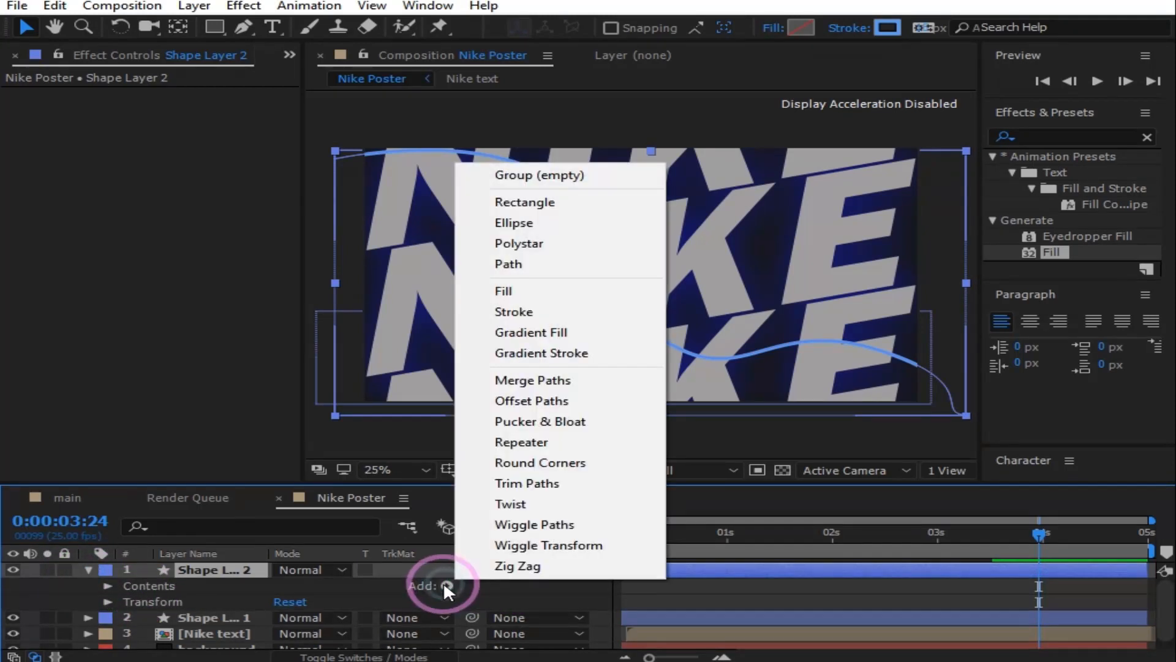
click(532, 481)
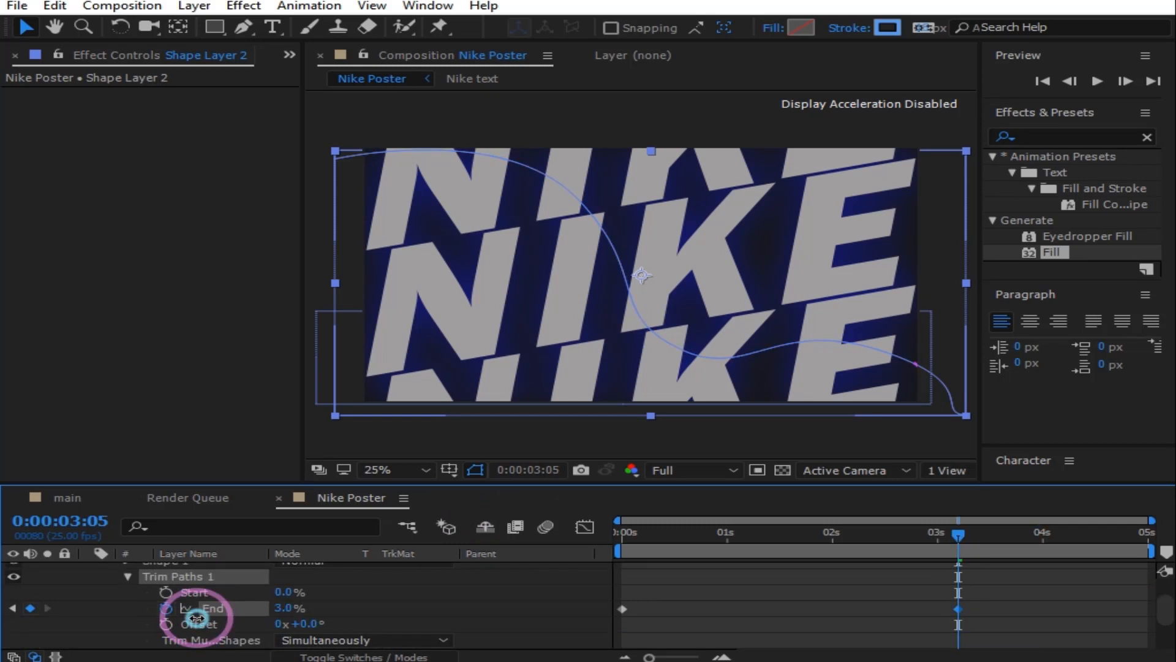
mouse_move(959, 534)
mouse_down()
mouse_move(799, 557)
mouse_move(669, 557)
mouse_move(865, 555)
mouse_move(538, 553)
mouse_move(875, 533)
mouse_move(774, 532)
mouse_move(959, 514)
mouse_up()
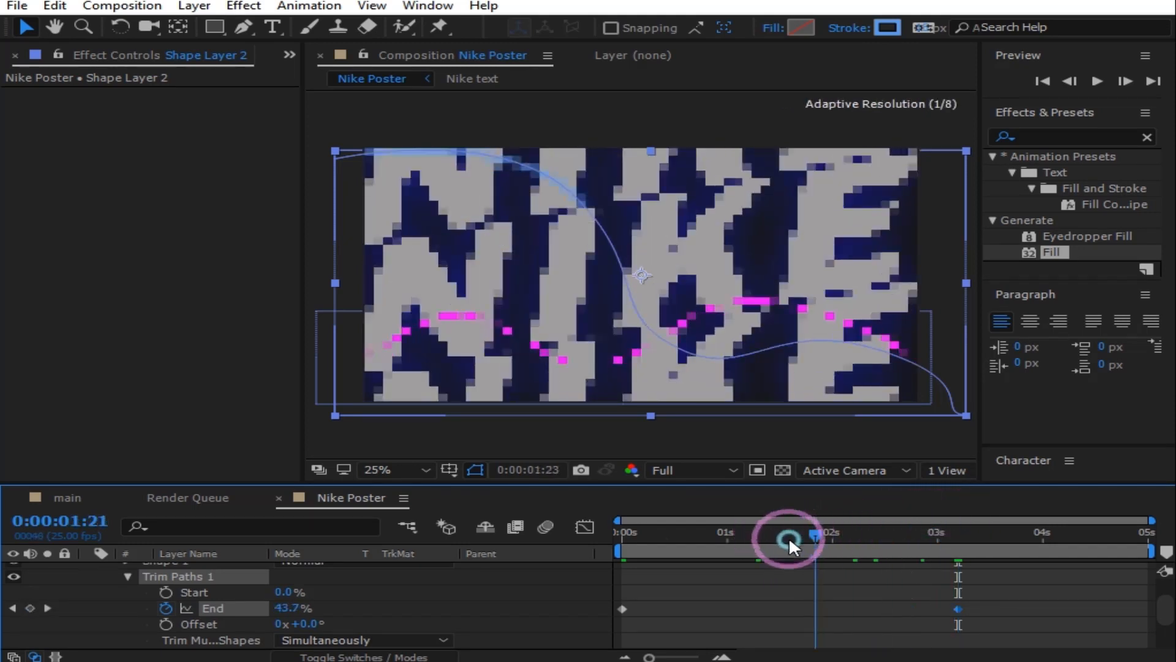
mouse_move(789, 536)
mouse_down()
mouse_move(724, 551)
mouse_move(936, 553)
mouse_move(848, 553)
mouse_up()
Step: Easy-ease the blue curve's trim keyframes and import uzzi nike.png into the project
drag(1035, 620, 604, 584)
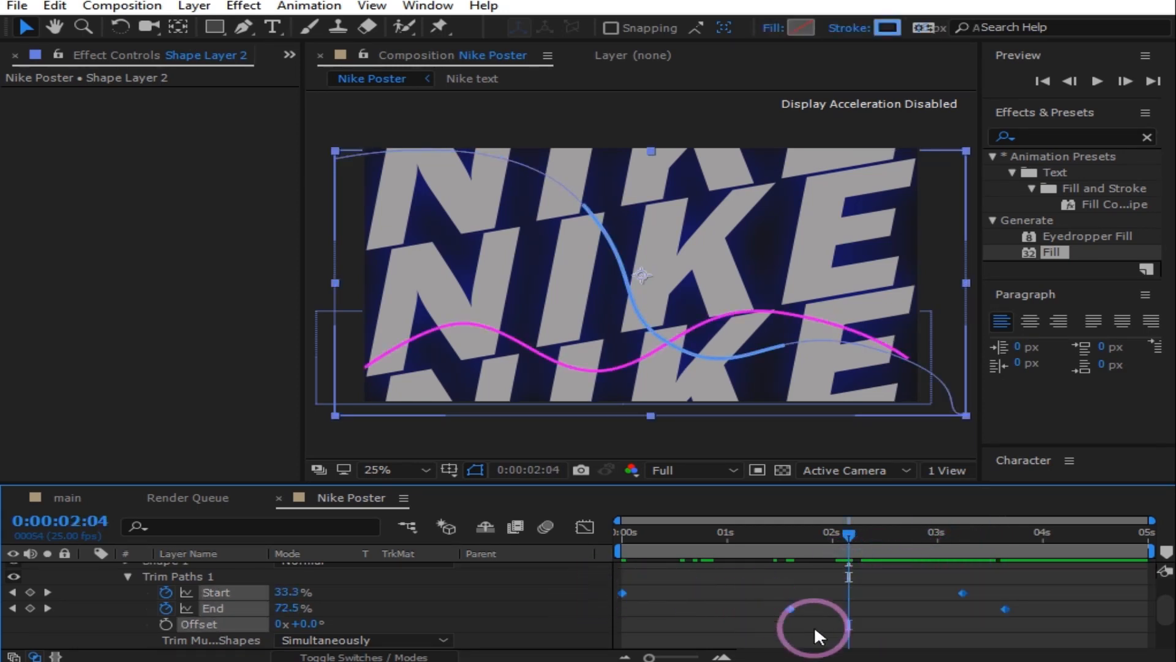
right_click(789, 608)
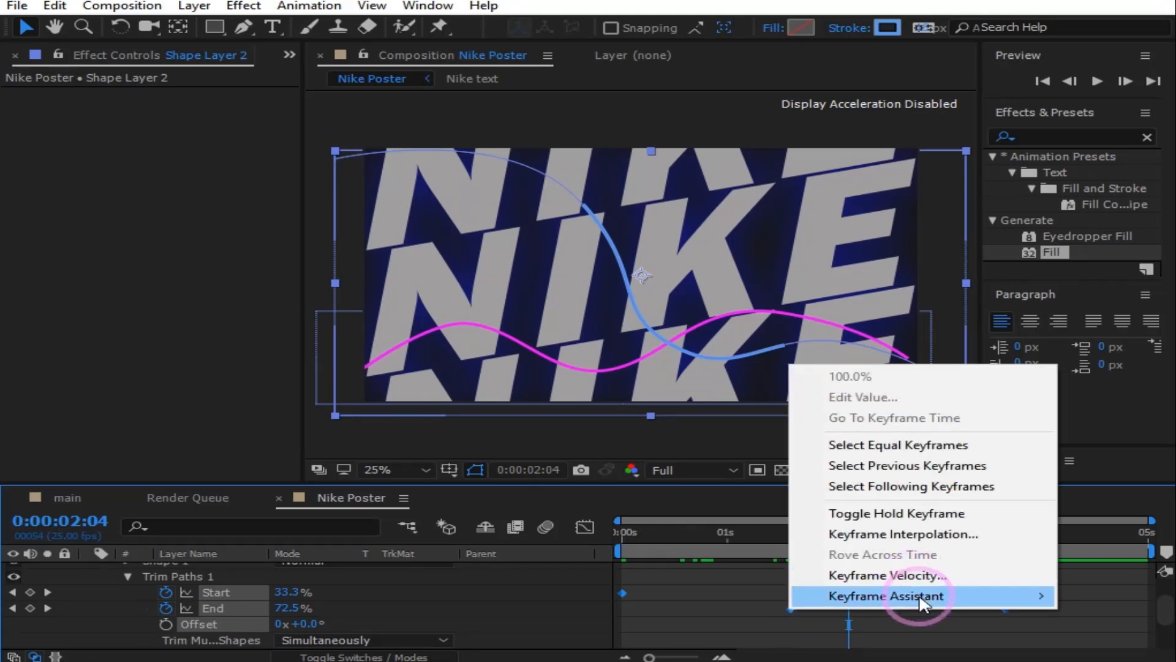
mouse_move(919, 603)
click(528, 470)
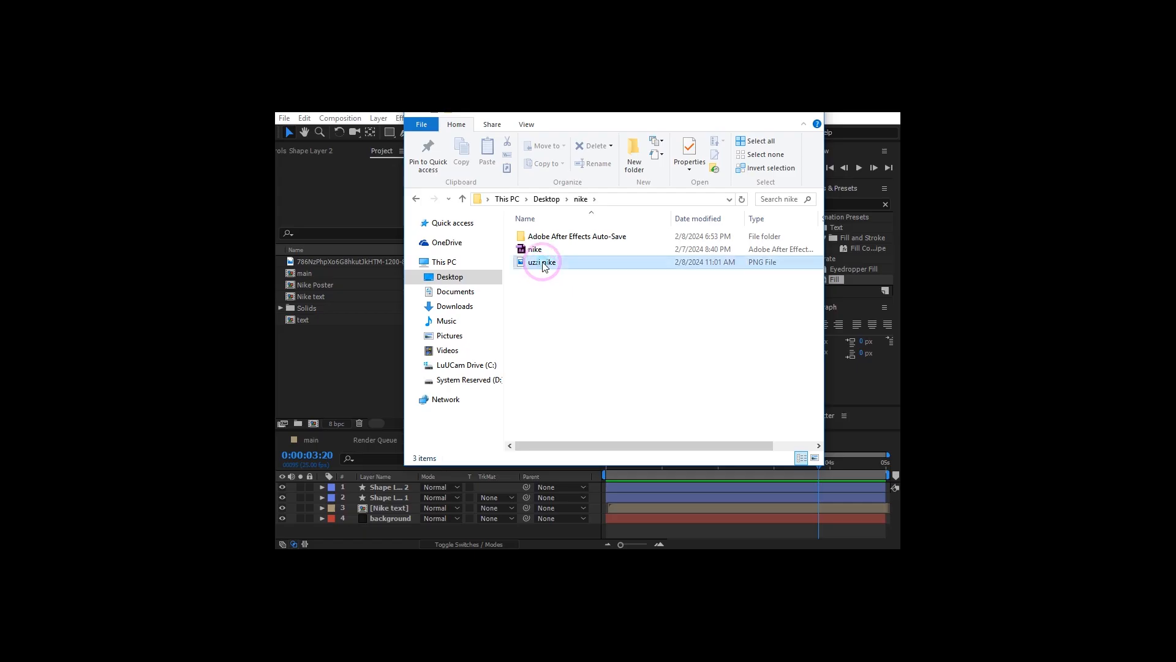
drag(544, 267, 339, 375)
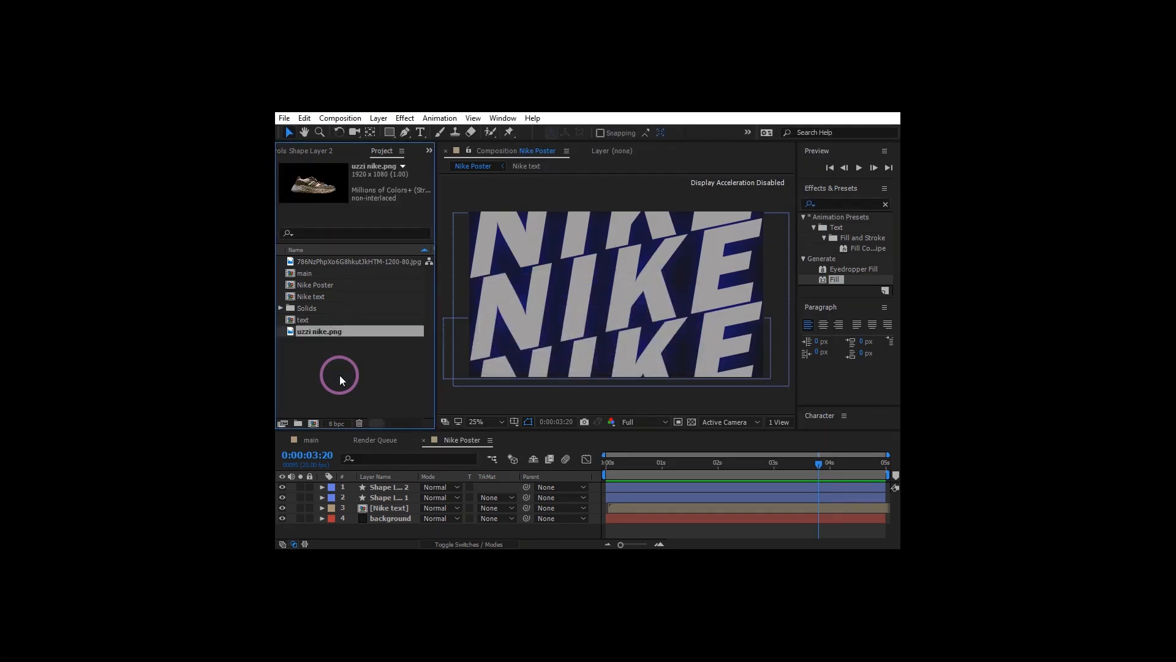
Step: Add uzzi nike.png as the top composition layer and tilt it with Rotation
drag(321, 332, 365, 487)
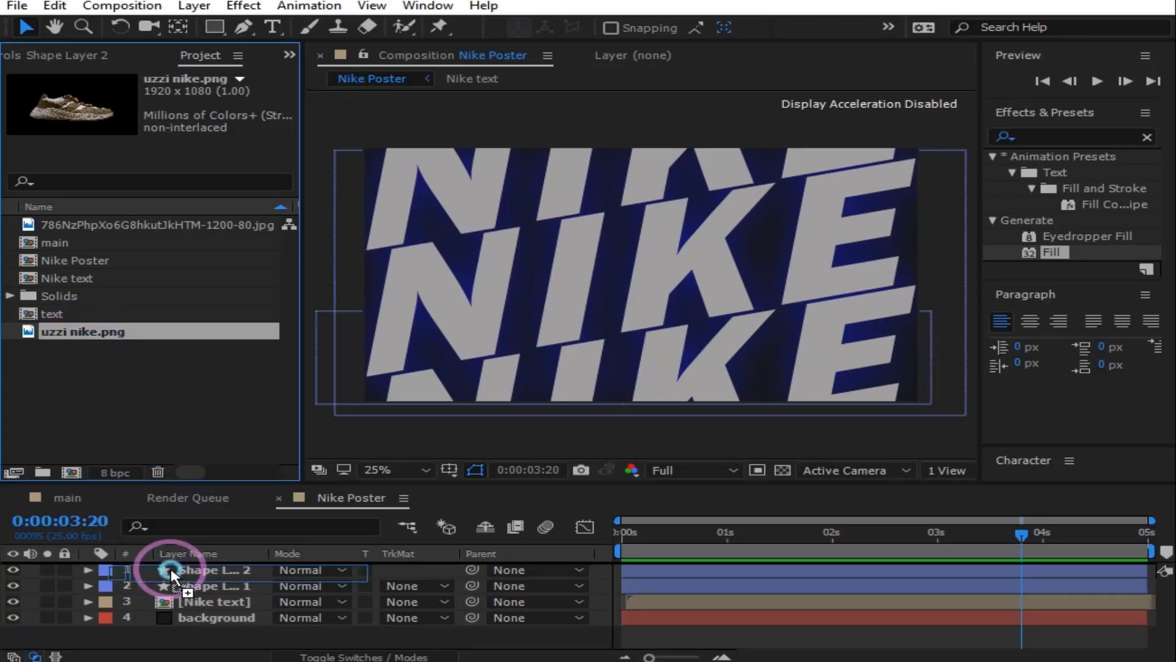
drag(169, 569, 170, 567)
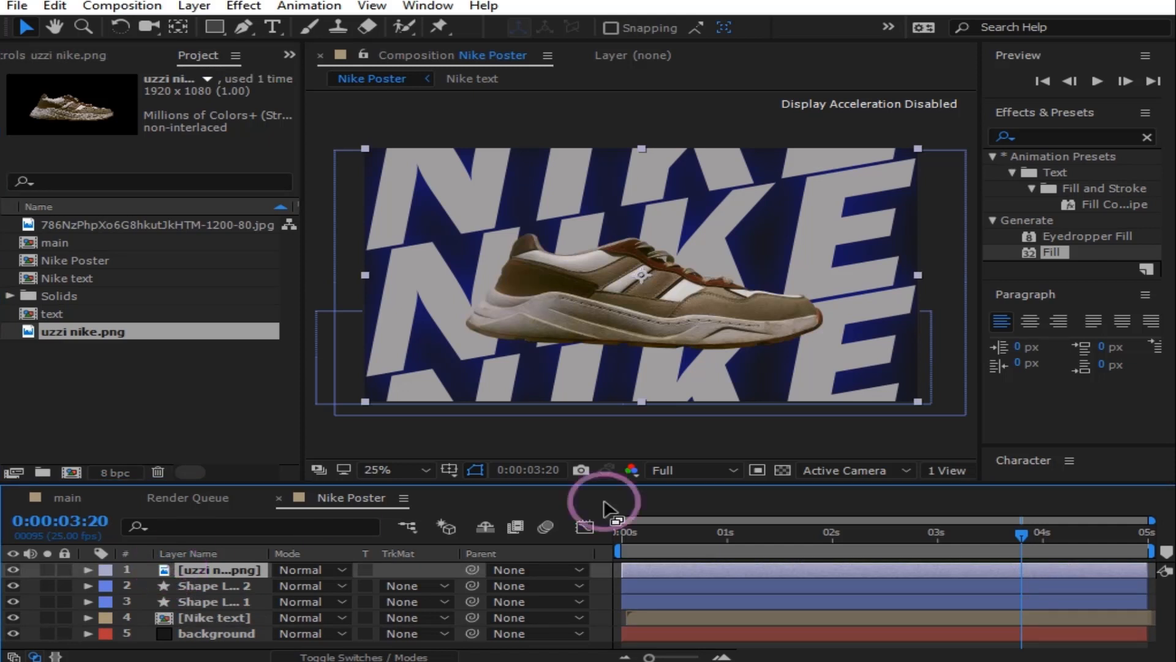
key(r)
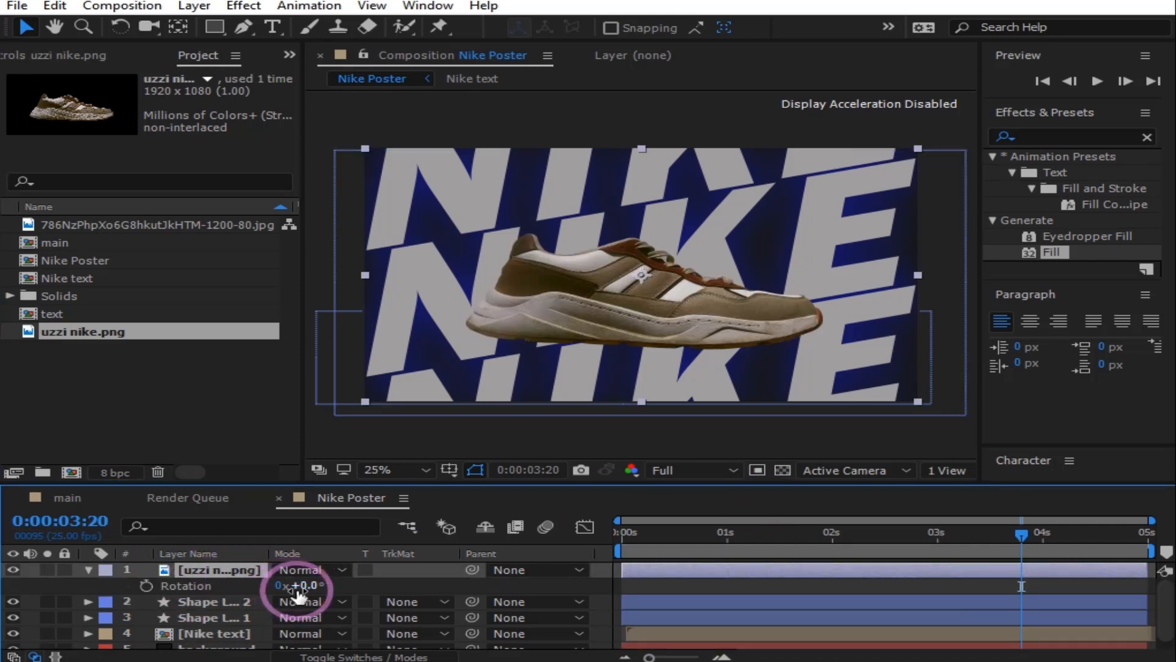
drag(304, 585, 342, 582)
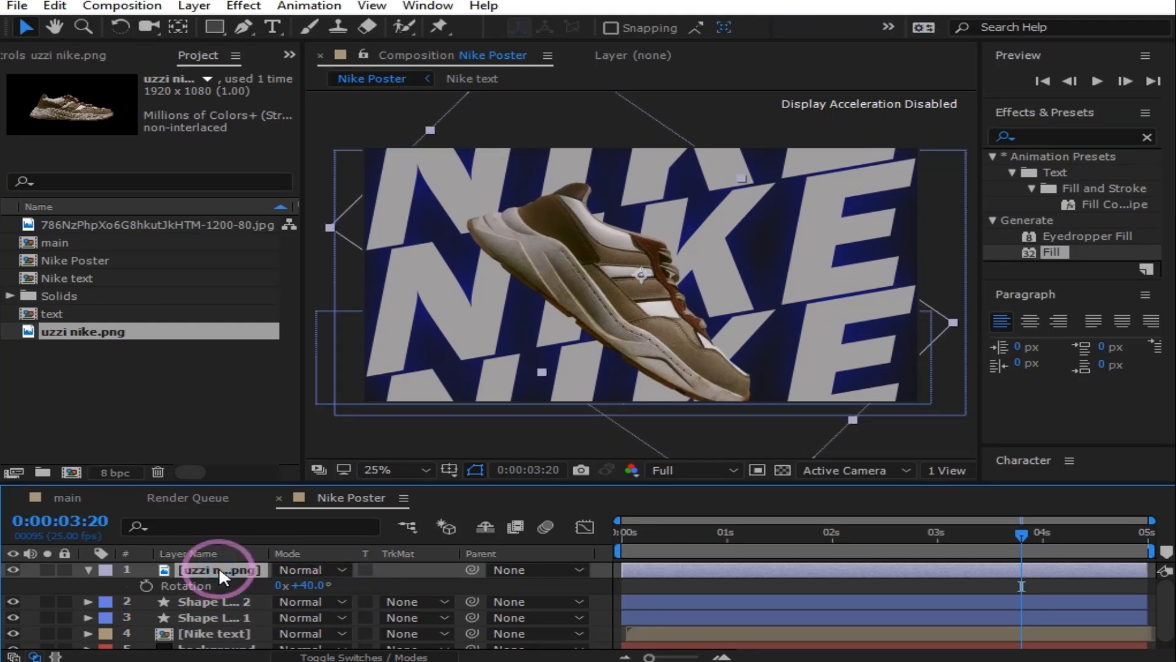
Step: Scale the sneaker layer down to about 80%, then collapse its properties
key(s)
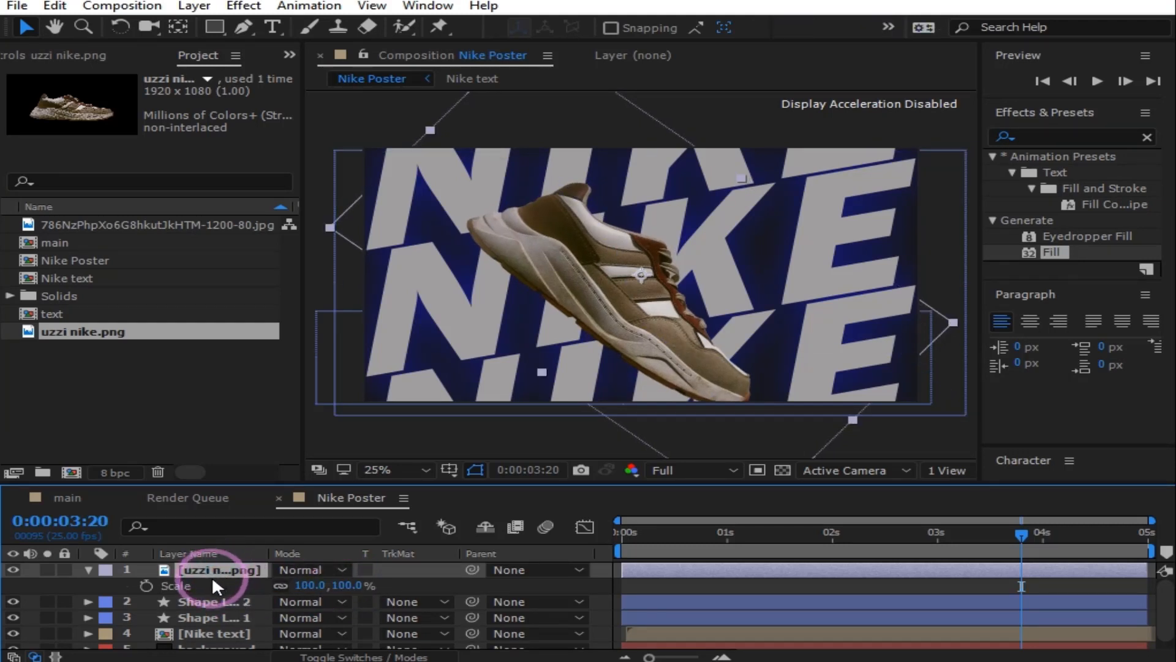
drag(305, 585, 285, 585)
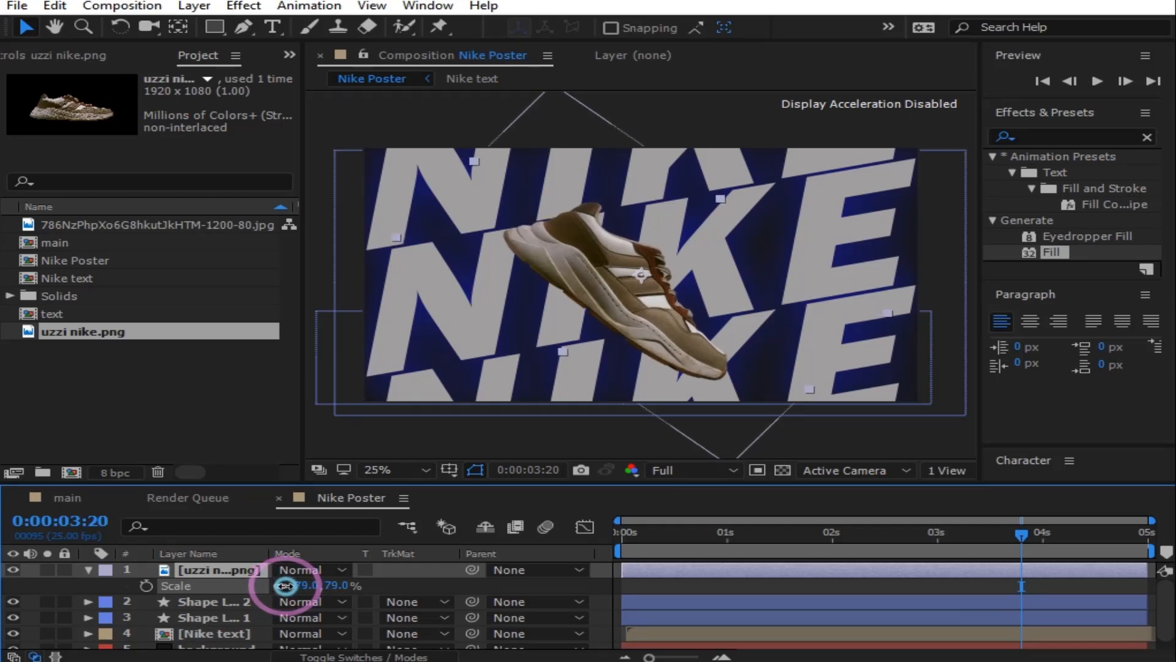
click(89, 565)
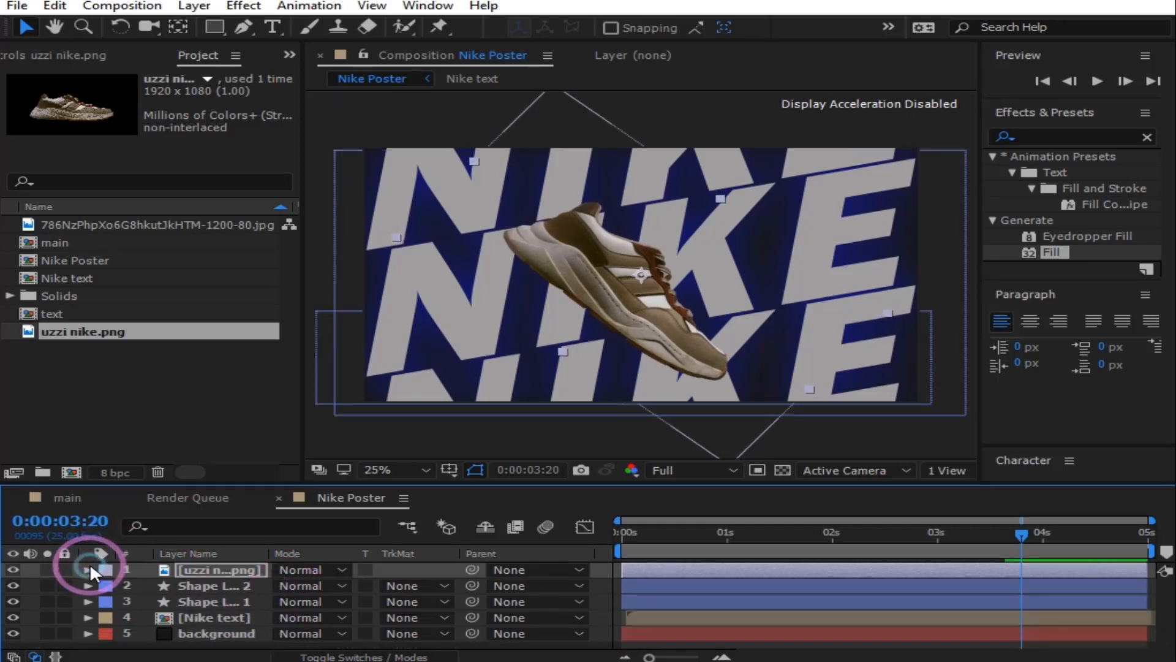
Step: Keyframe the sneaker's Position above the frame at Y -476 where the drop begins
drag(1019, 534, 593, 561)
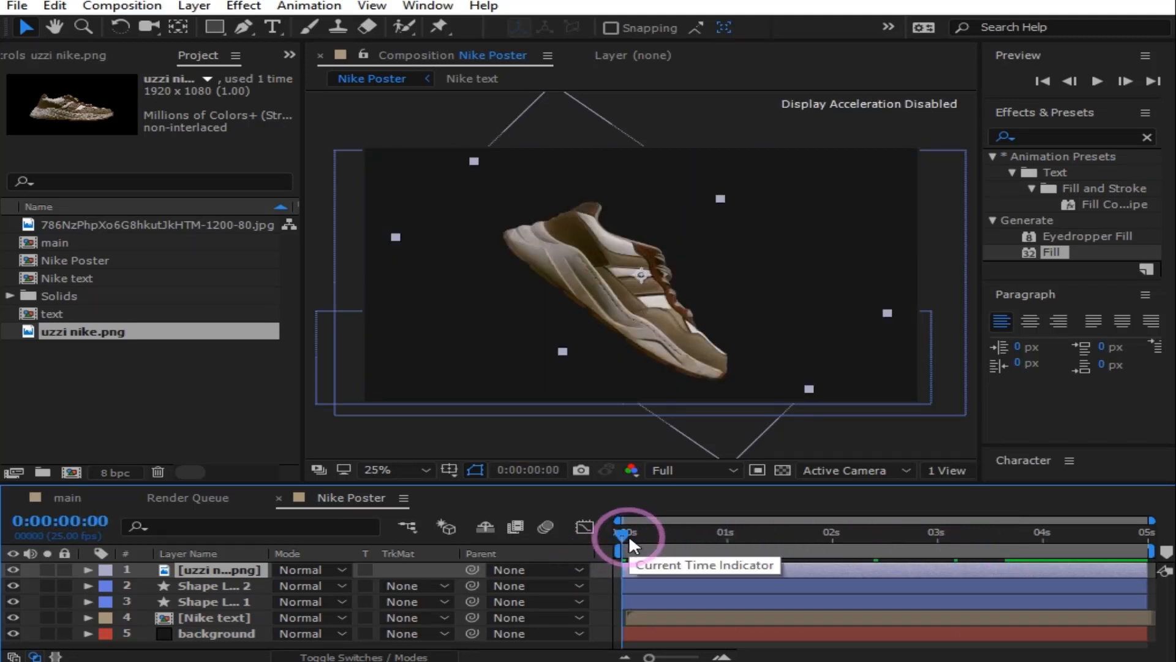
drag(626, 534, 764, 532)
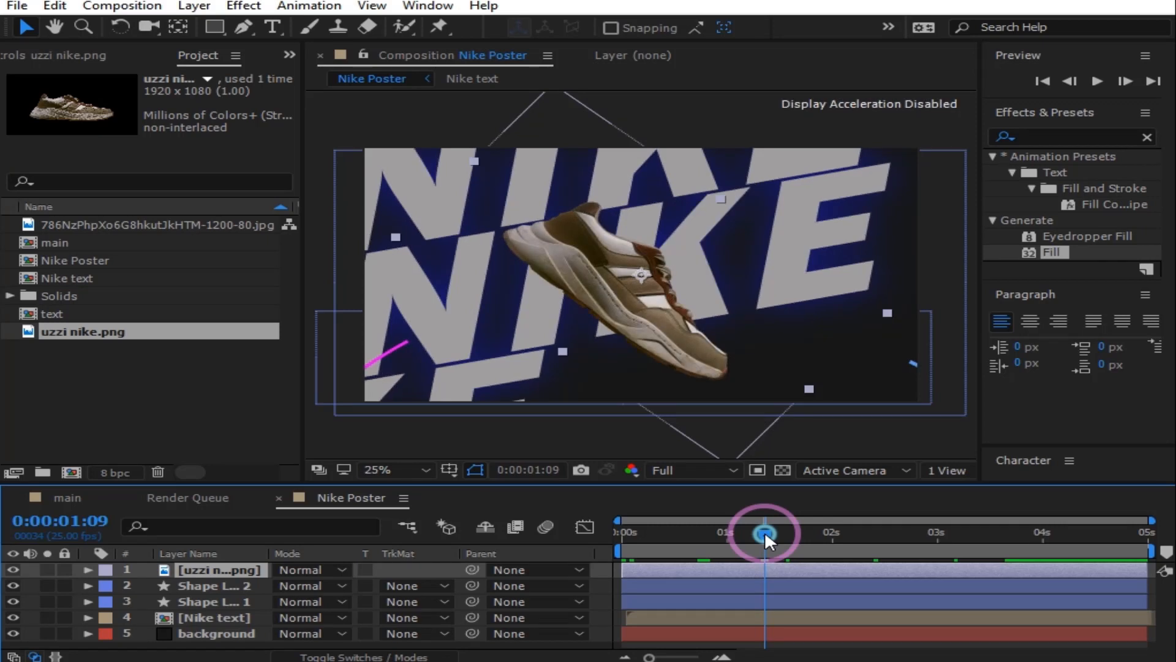
click(215, 563)
key(p)
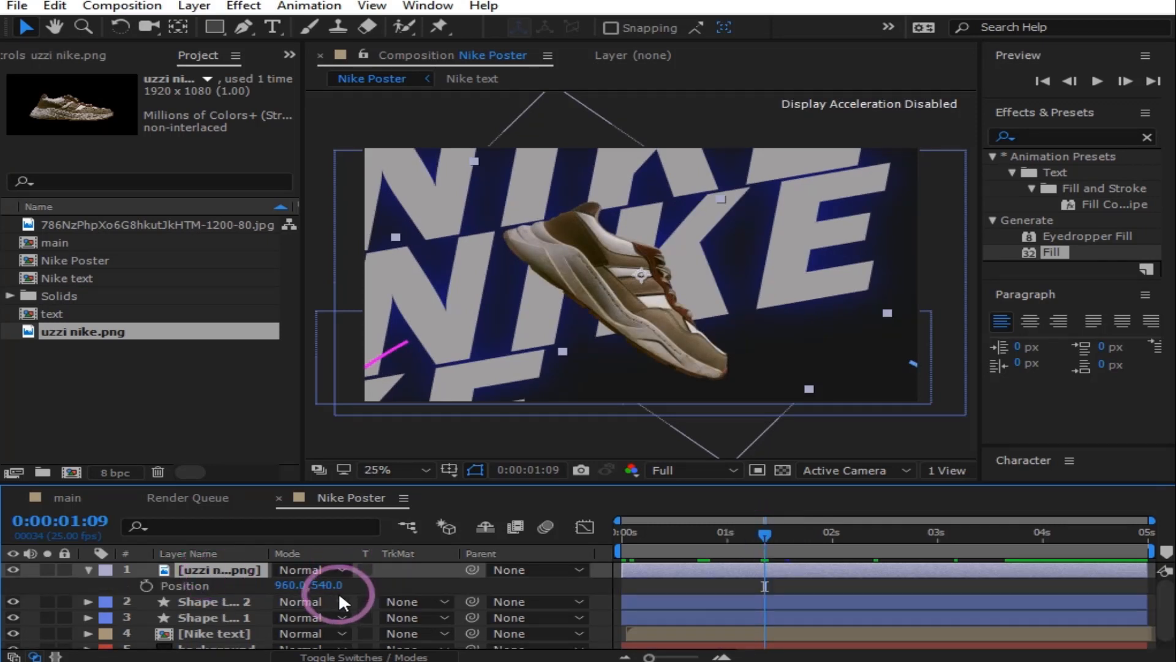
drag(331, 586, 108, 659)
drag(322, 584, 22, 628)
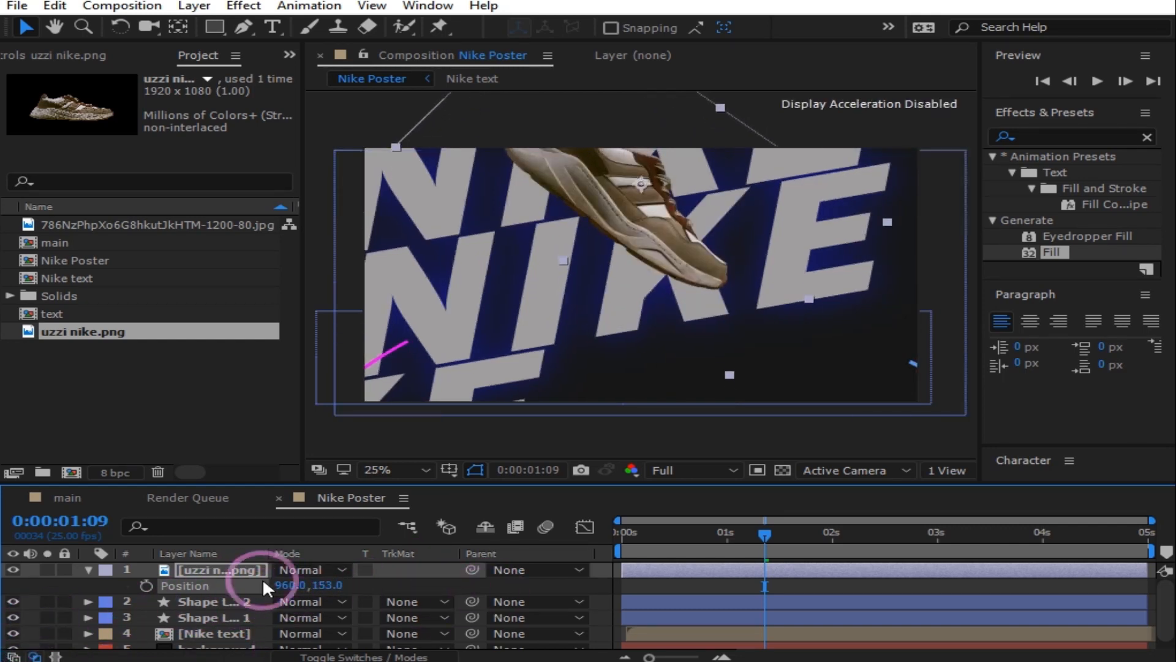
drag(328, 584, 12, 612)
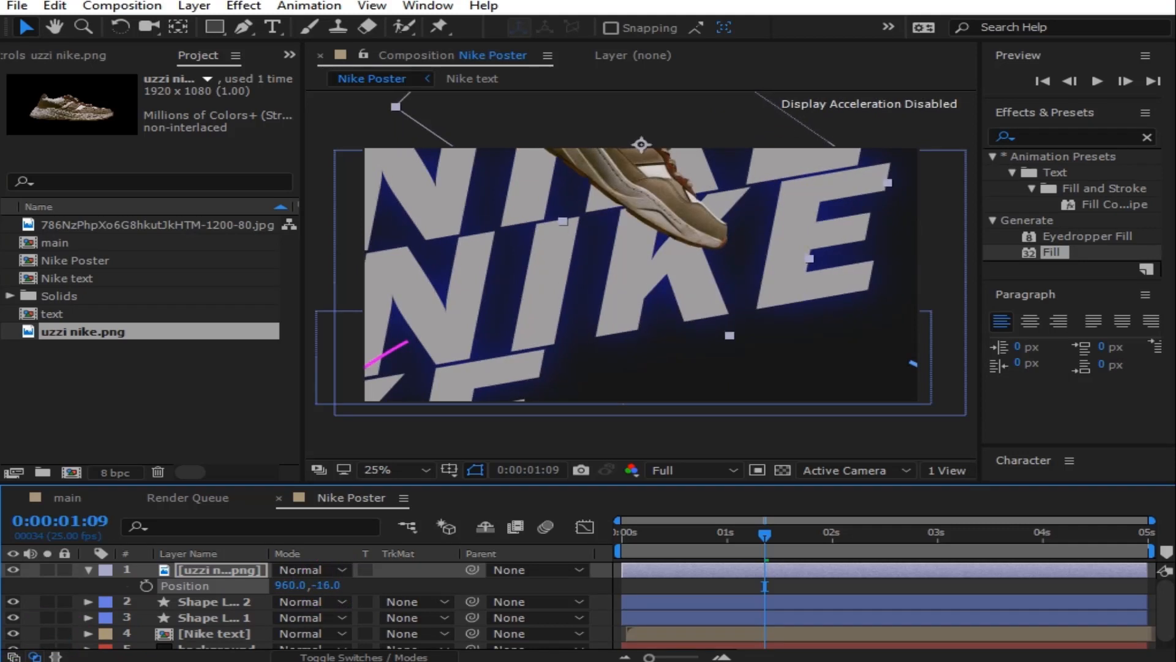
drag(323, 584, 28, 653)
drag(315, 587, 6, 649)
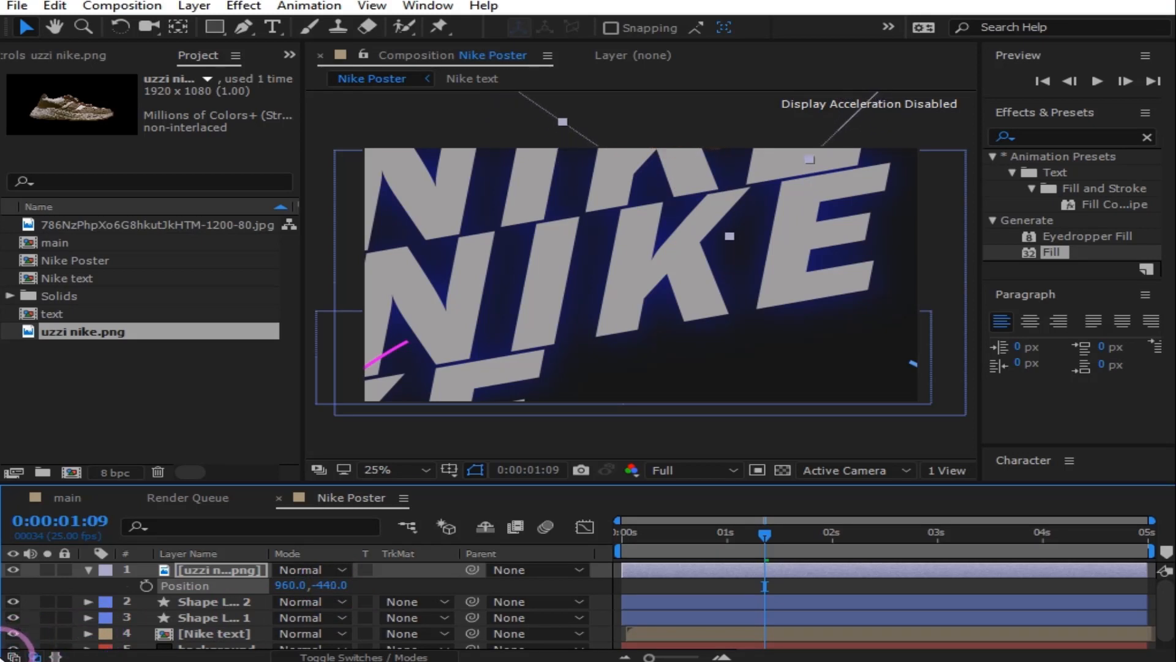
drag(328, 585, 273, 601)
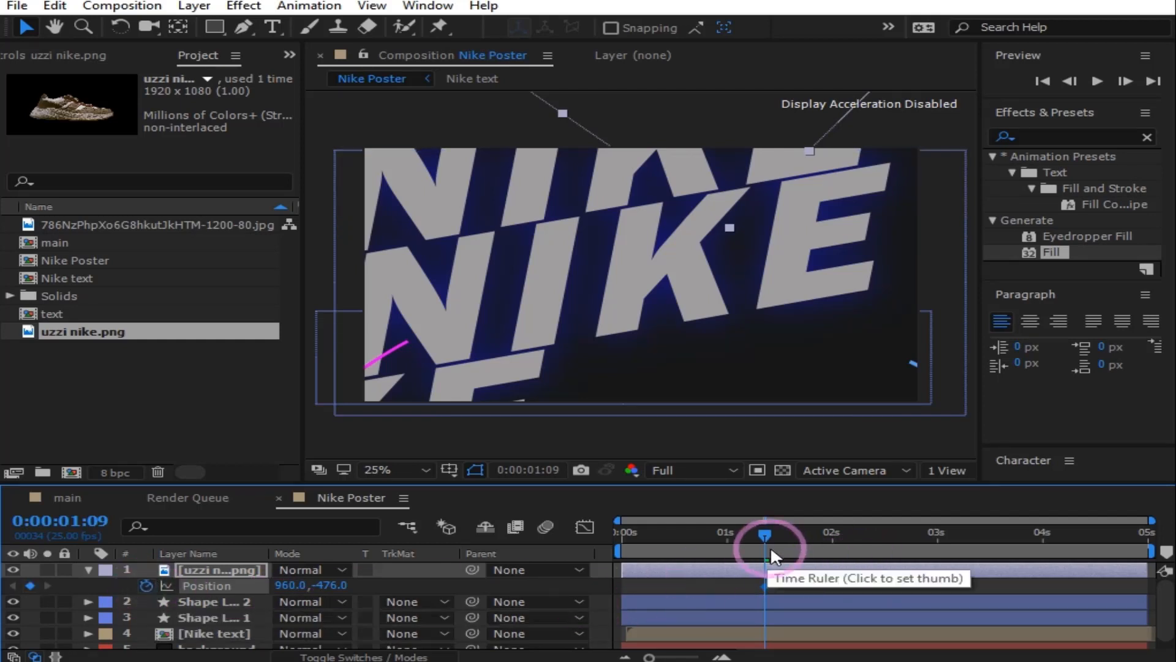
Step: Keyframe an overshoot at 2:06, rebounds at 2:14 and 2:22, and settle at Y 539 by 4:00, then preview
drag(764, 528, 860, 540)
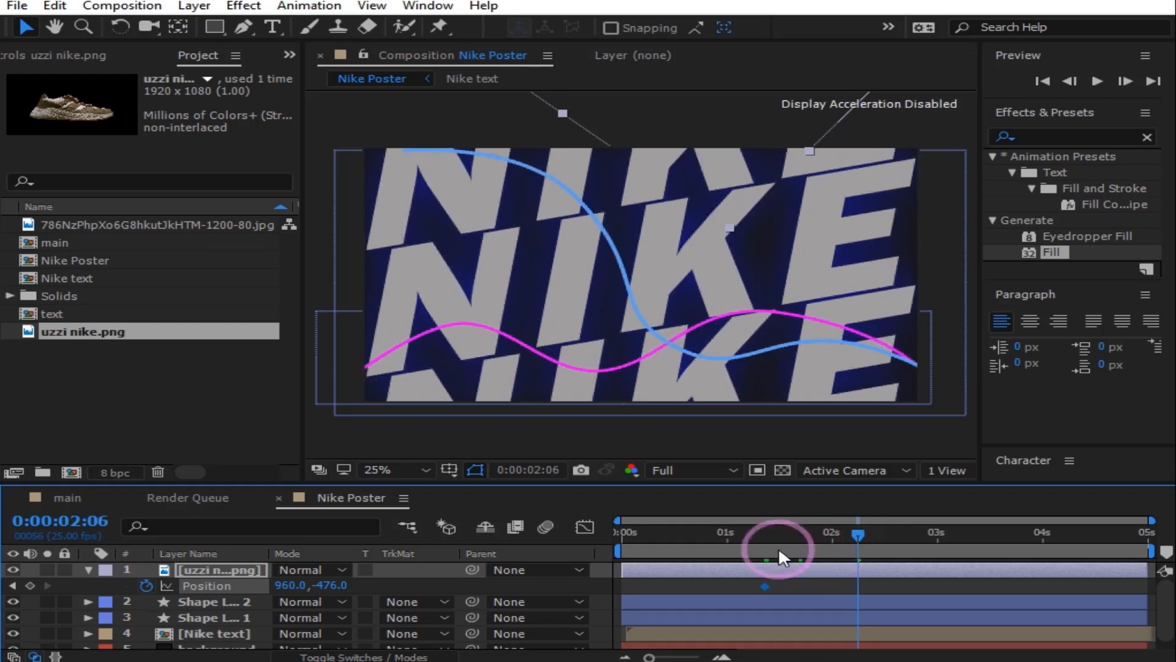
drag(331, 585, 835, 564)
drag(325, 585, 880, 564)
drag(329, 588, 601, 559)
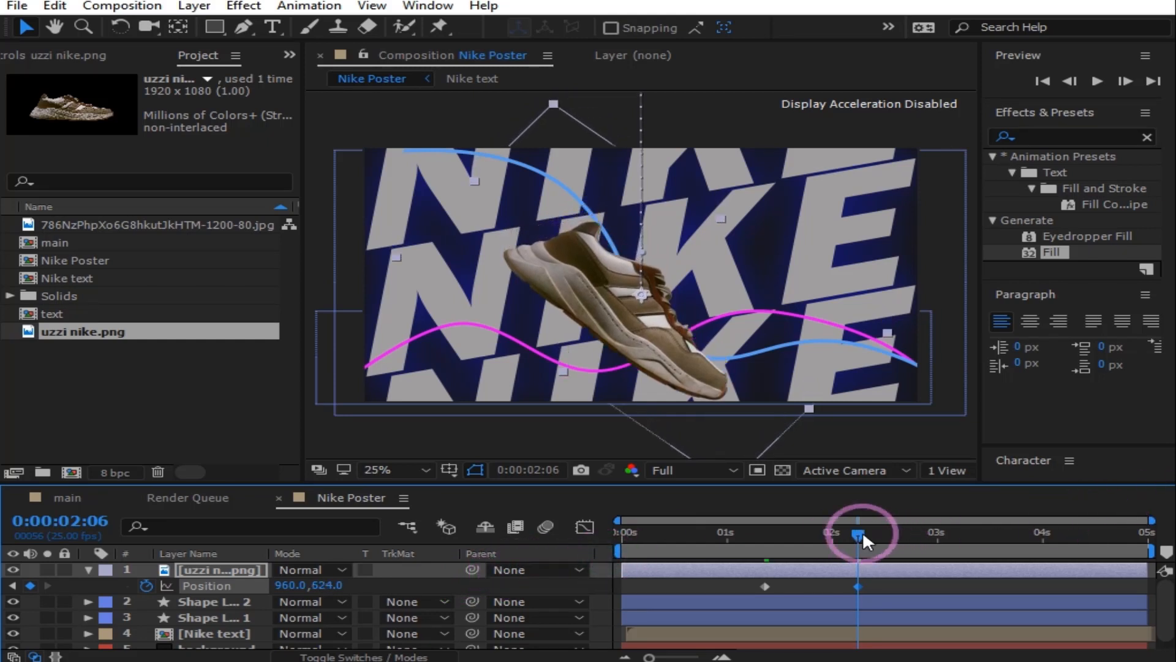
drag(861, 530, 895, 531)
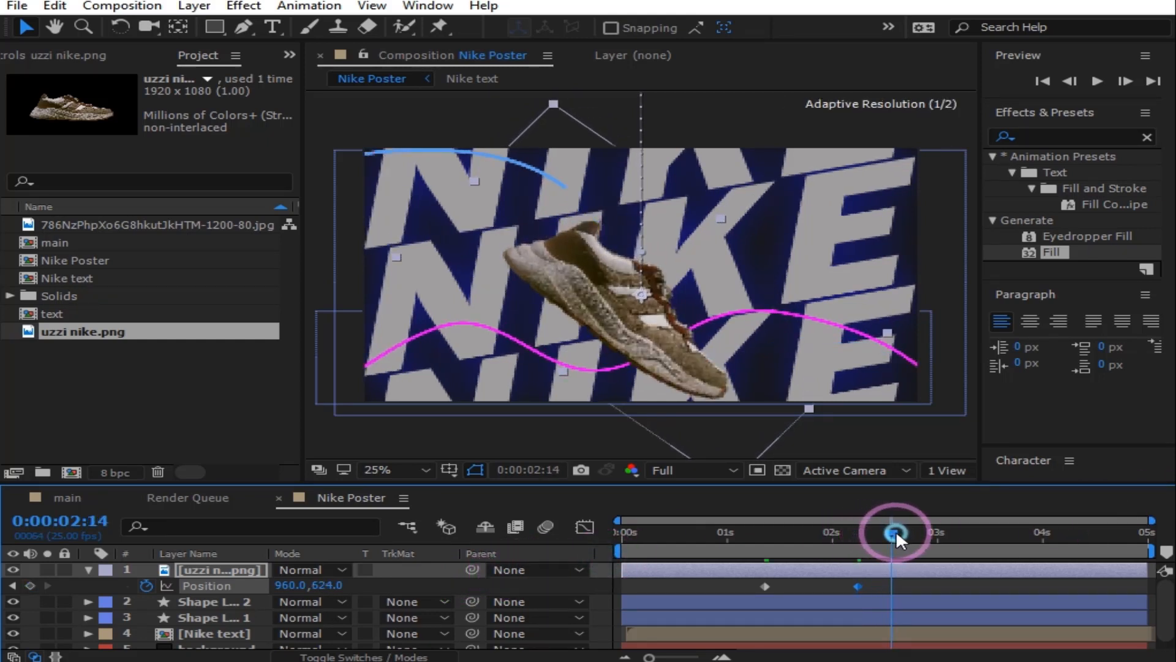
drag(329, 585, 218, 589)
drag(891, 524, 925, 524)
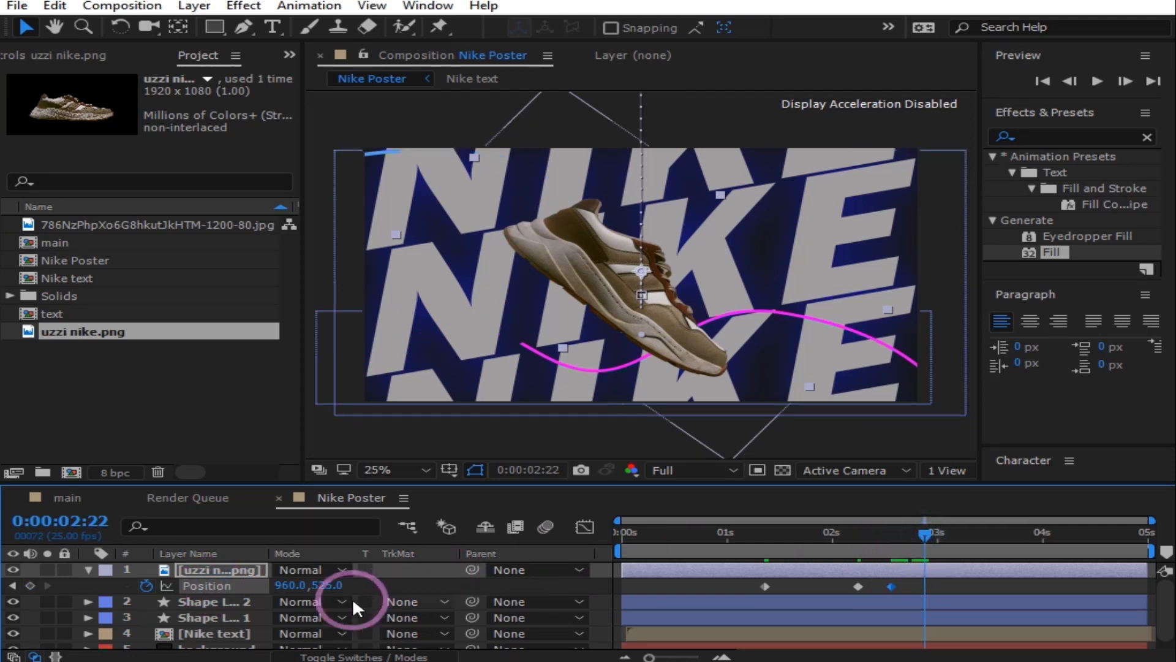
drag(334, 585, 389, 585)
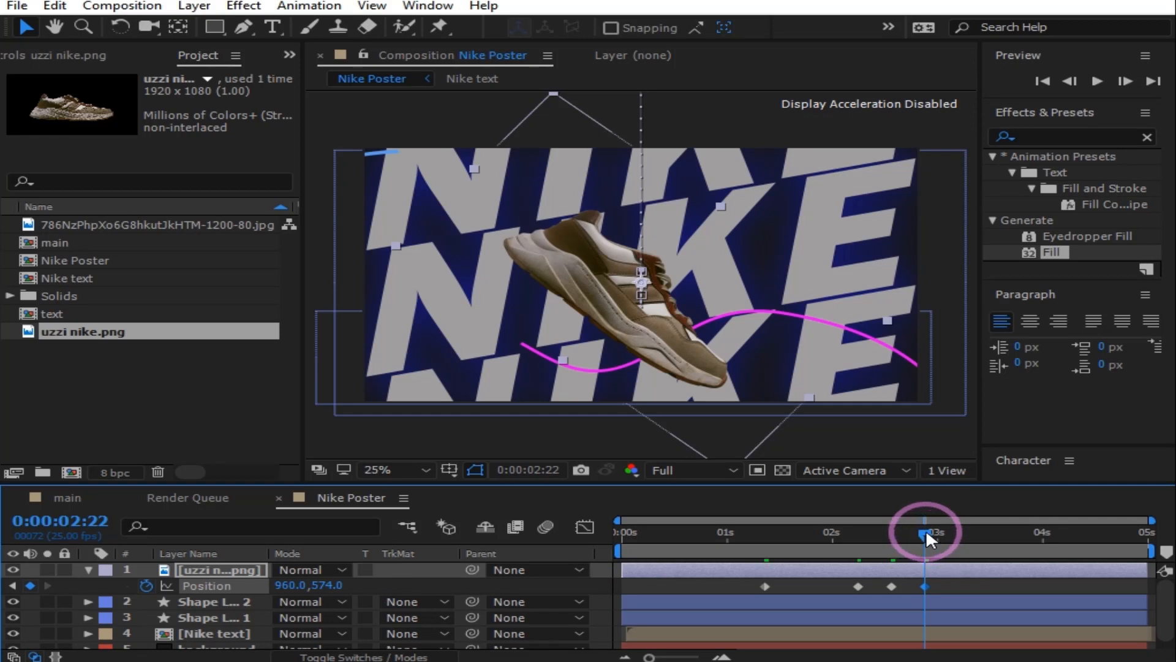
drag(925, 528, 1048, 528)
drag(331, 586, 289, 582)
drag(1042, 527, 622, 607)
click(1096, 81)
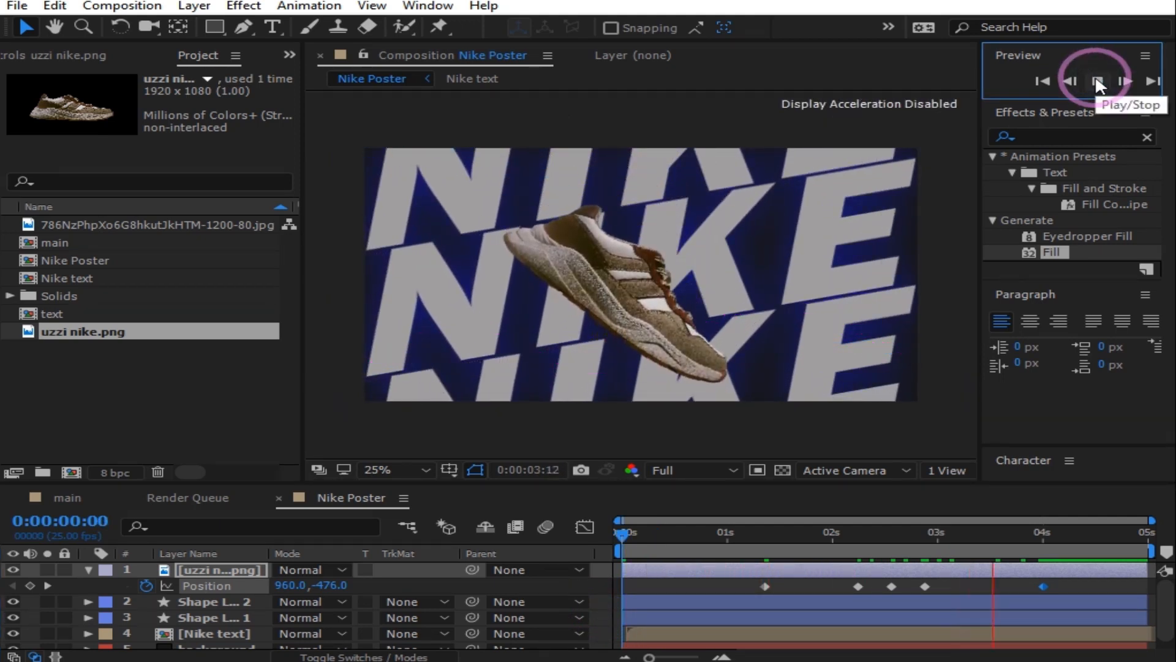
Step: Apply Easy Ease to all the sneaker's Position keyframes and preview the eased drop
drag(729, 585, 975, 587)
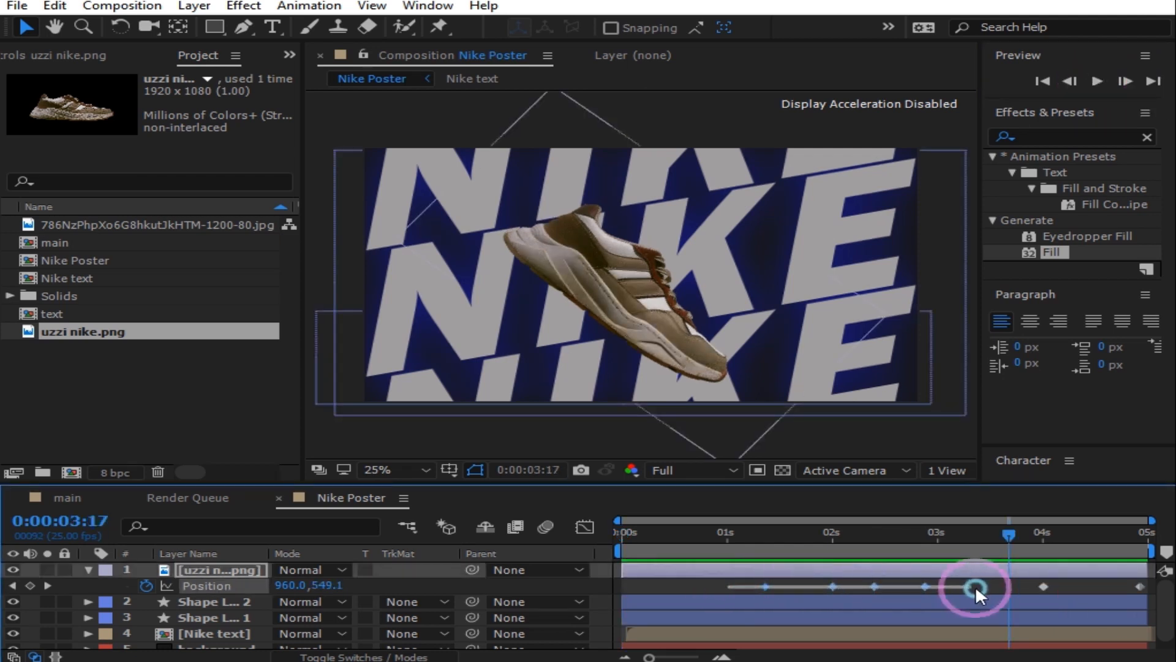
drag(1146, 585, 1145, 584)
right_click(1044, 585)
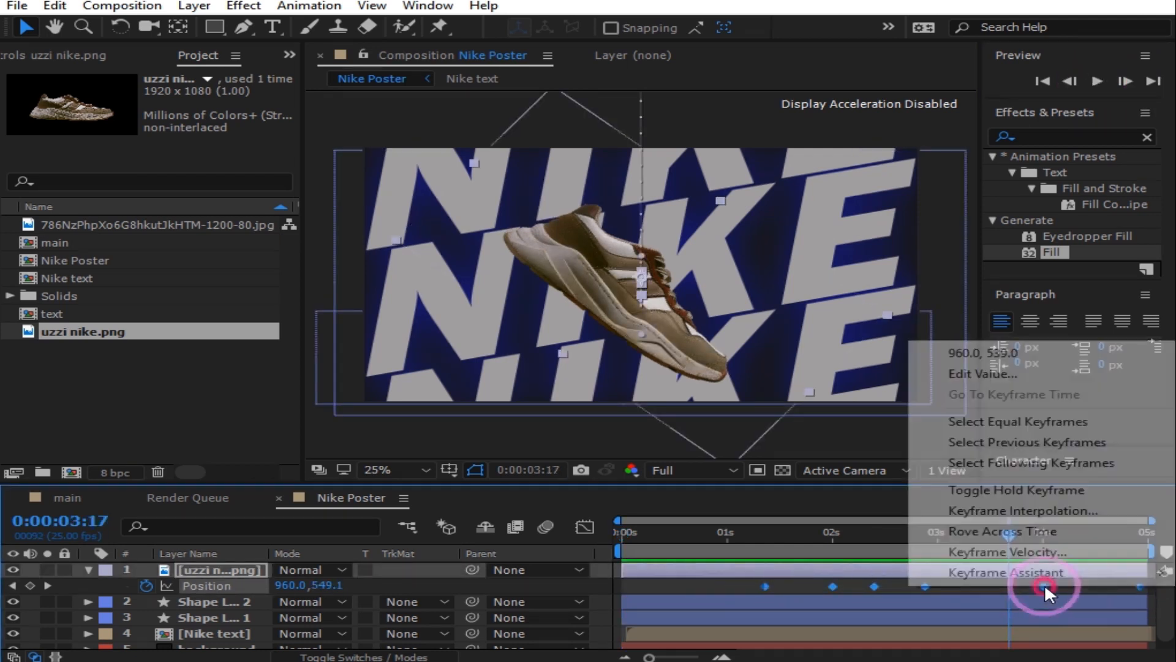
mouse_move(1042, 579)
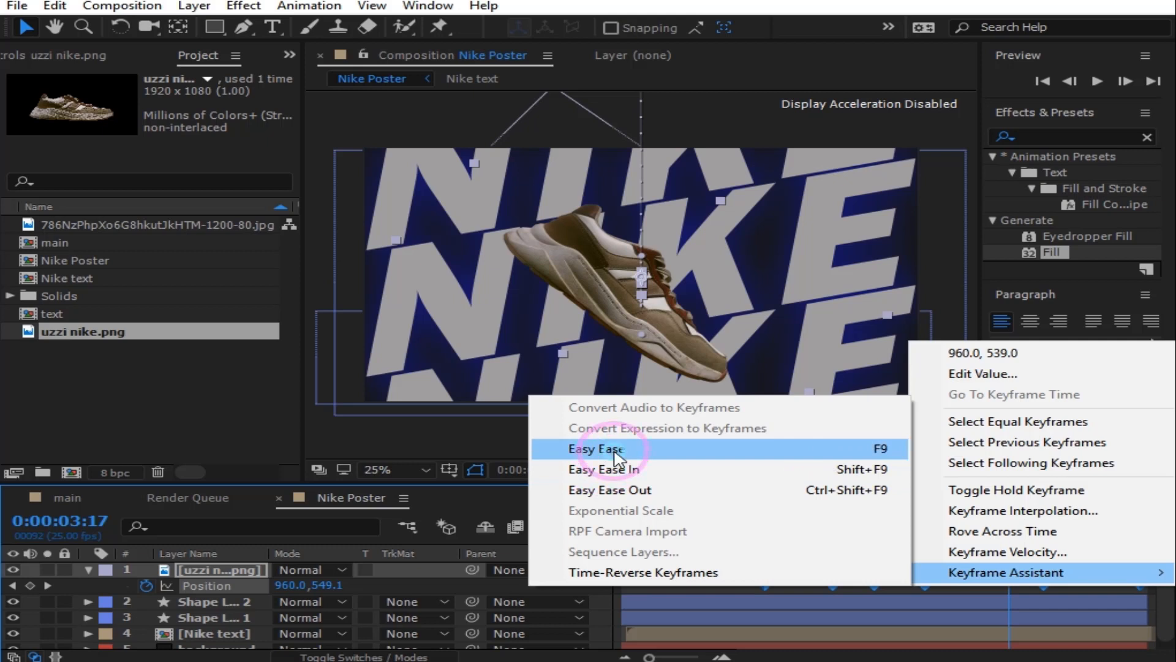
click(614, 448)
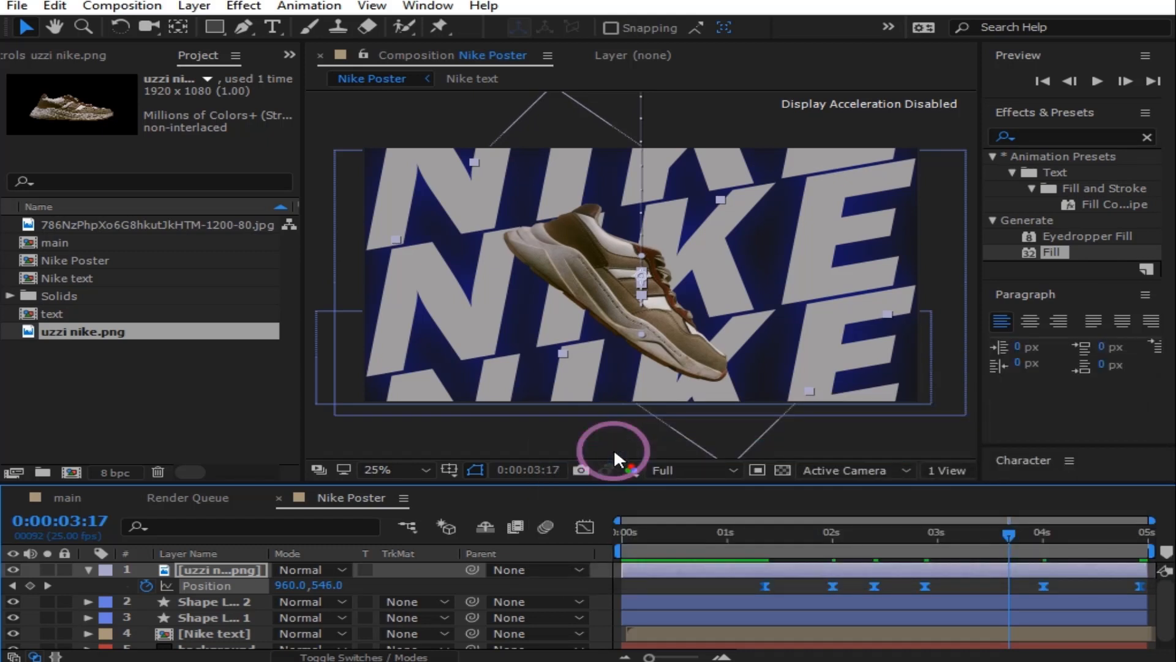
click(585, 528)
click(1099, 81)
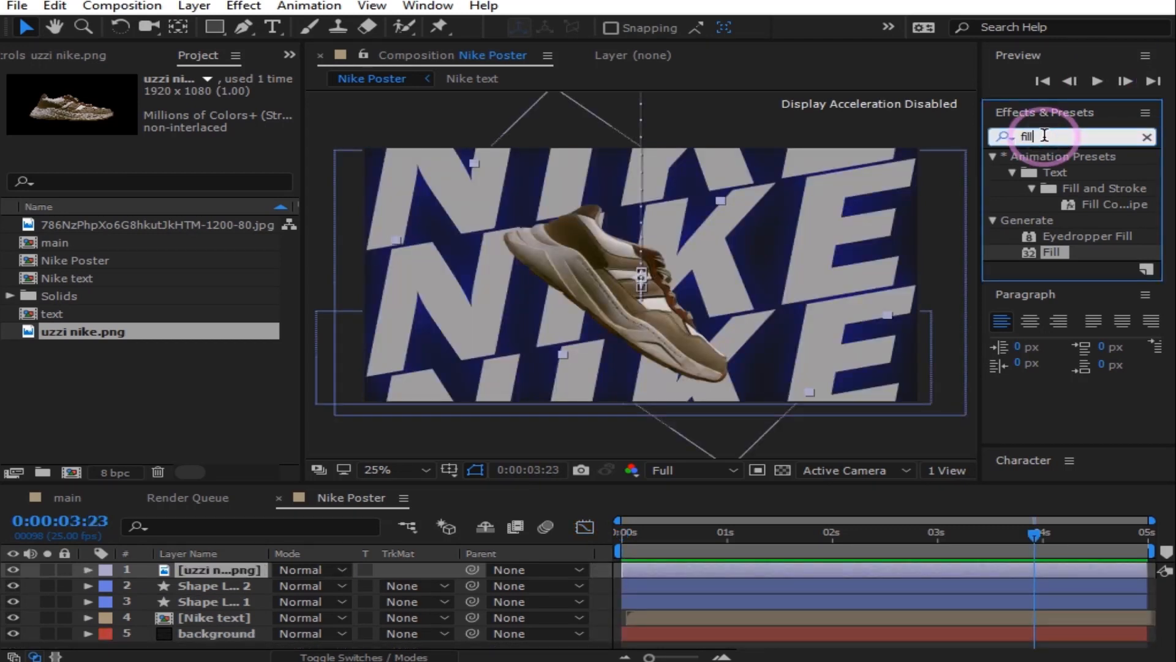
key(BackSpace)
key(BackSpace)
key(BackSpace)
key(BackSpace)
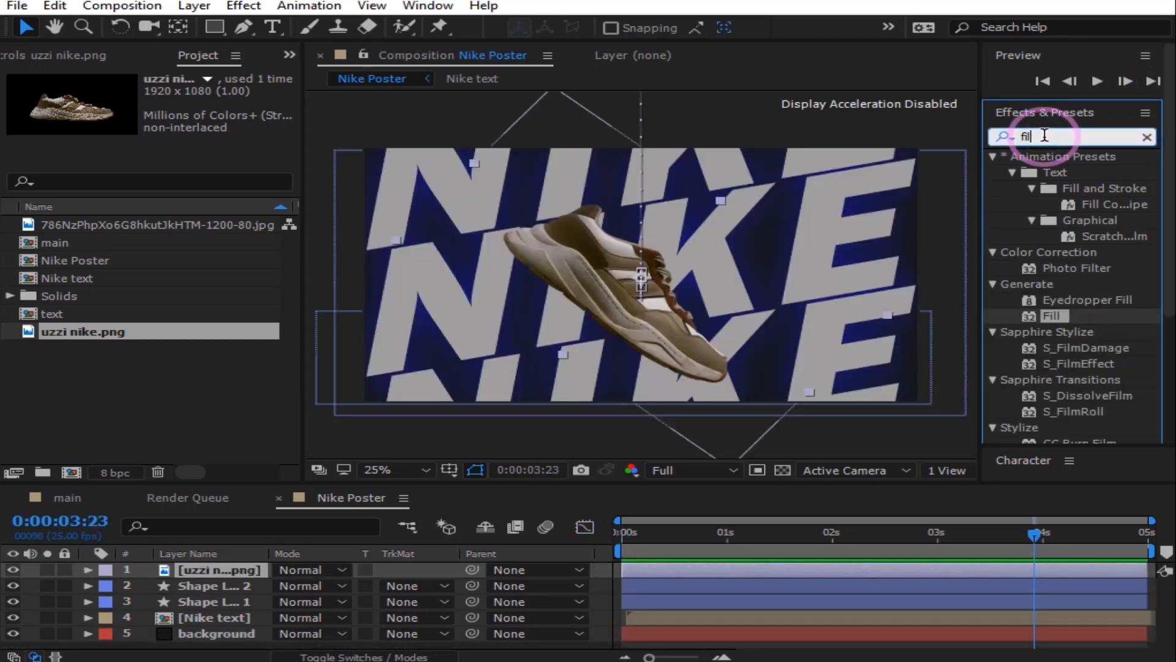
Step: Find Drop Shadow in Effects & Presets and apply it to the uzzi nike.png sneaker layer
click(1045, 135)
text(dr)
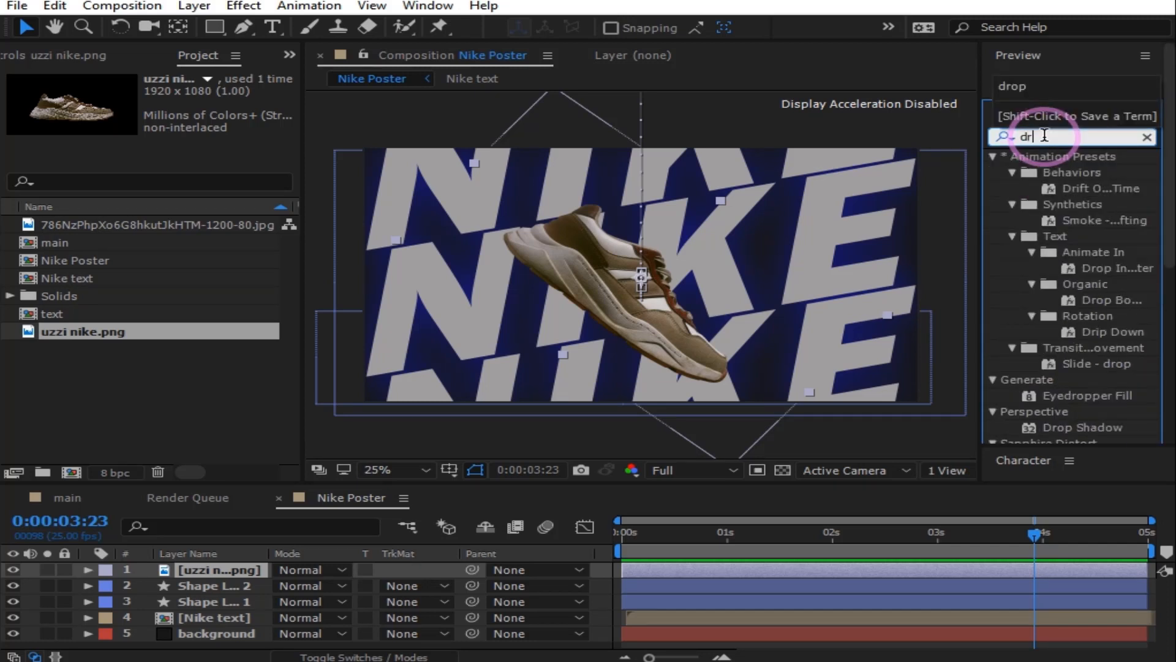
text(op)
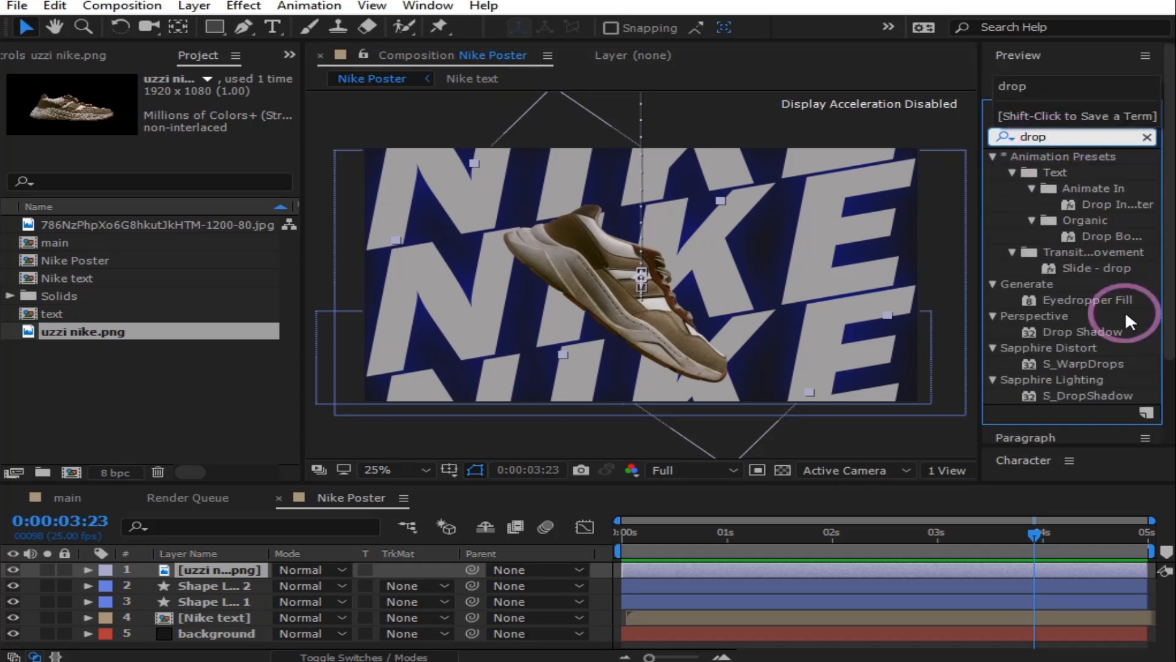
drag(1098, 330, 672, 574)
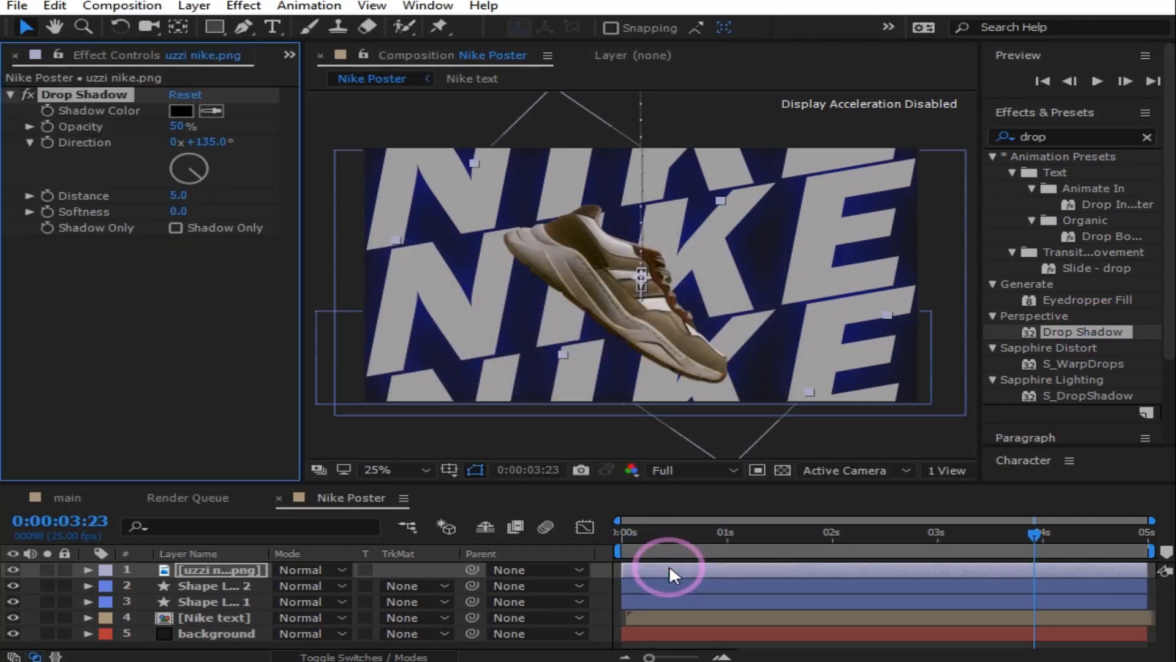
click(669, 565)
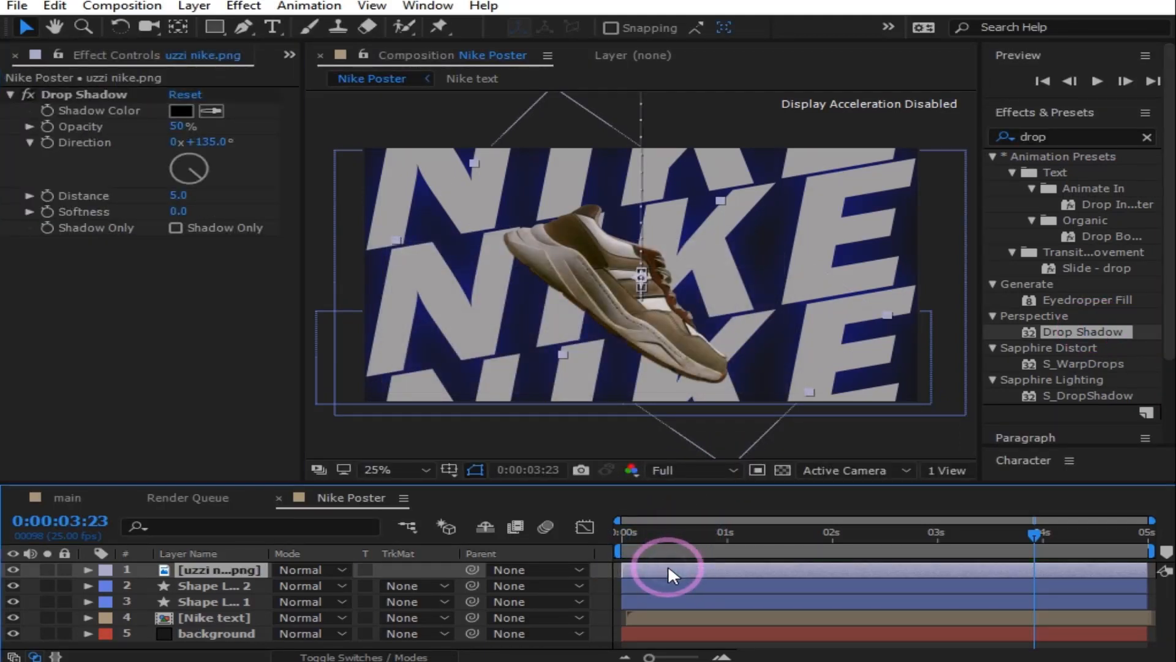
Step: Set the Drop Shadow to distance 31, direction 166° and softness about 8
mouse_move(175, 196)
mouse_down()
mouse_move(217, 193)
mouse_move(191, 196)
mouse_up()
mouse_move(201, 142)
mouse_down()
mouse_move(312, 135)
mouse_move(215, 130)
mouse_up()
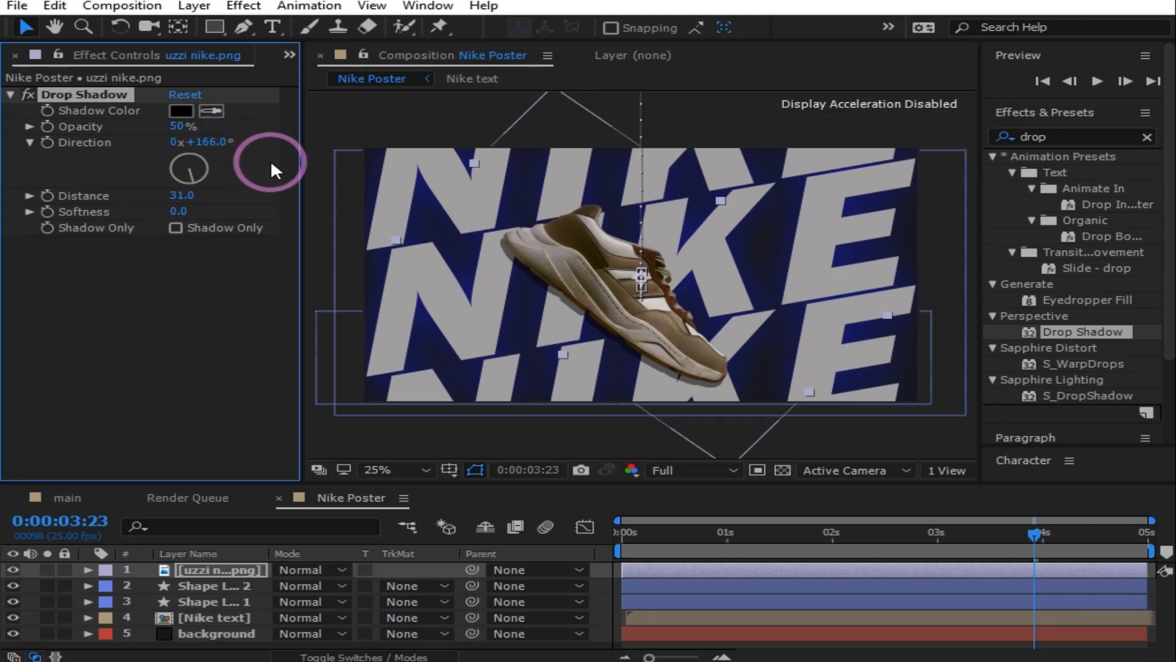
click(191, 331)
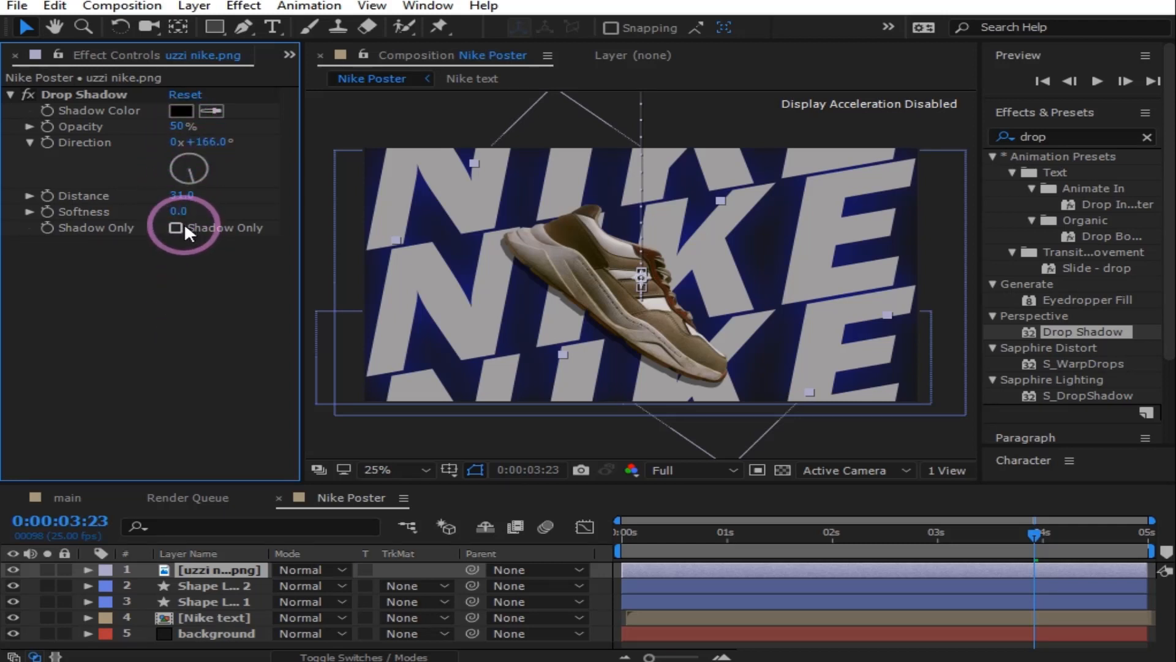
drag(177, 211, 186, 212)
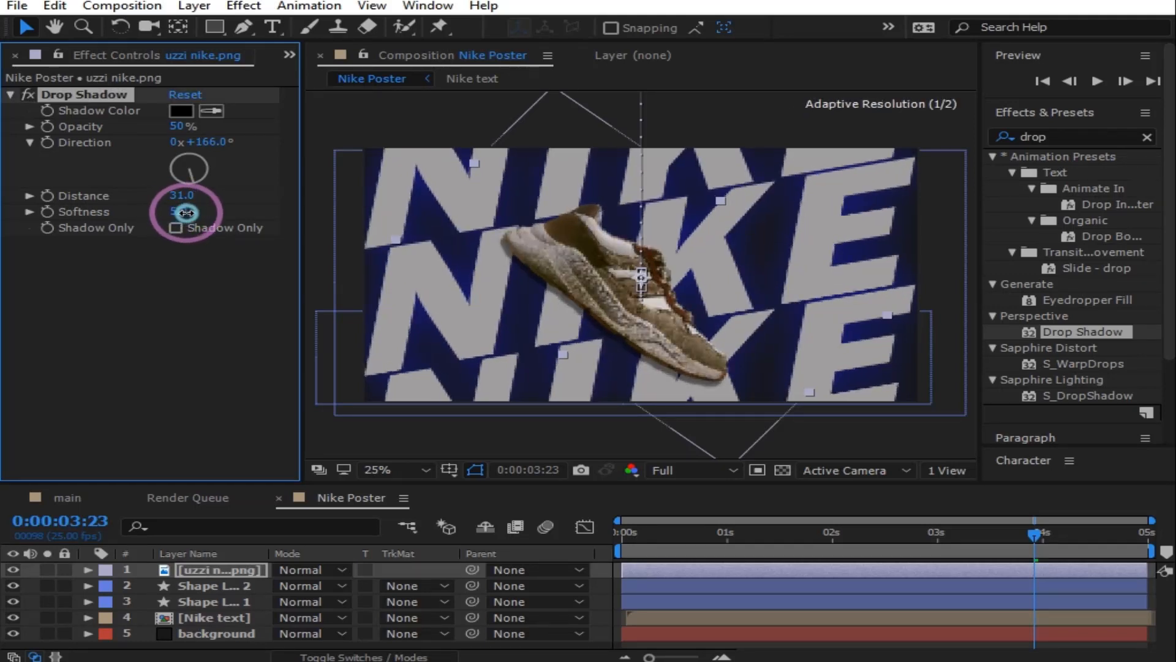